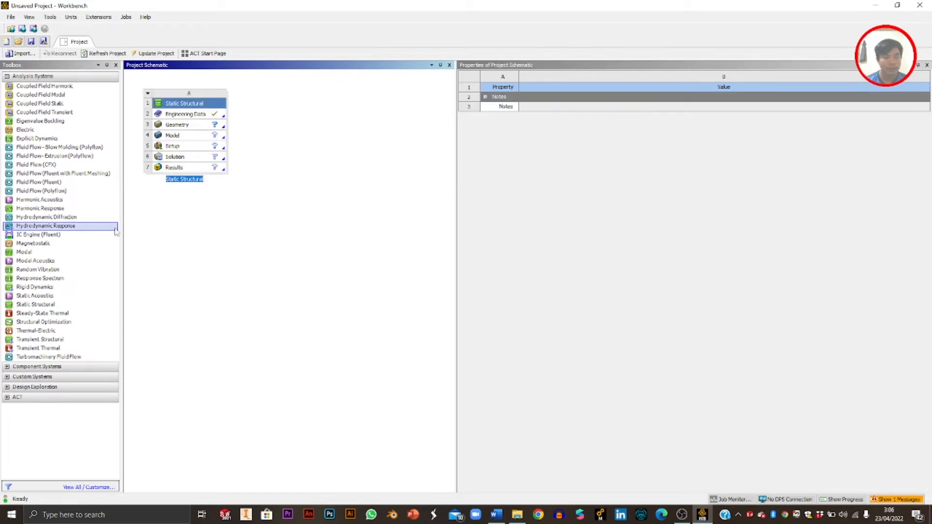
Open the Engineering Data of the Static Structural system for editing.
left_click(180, 115)
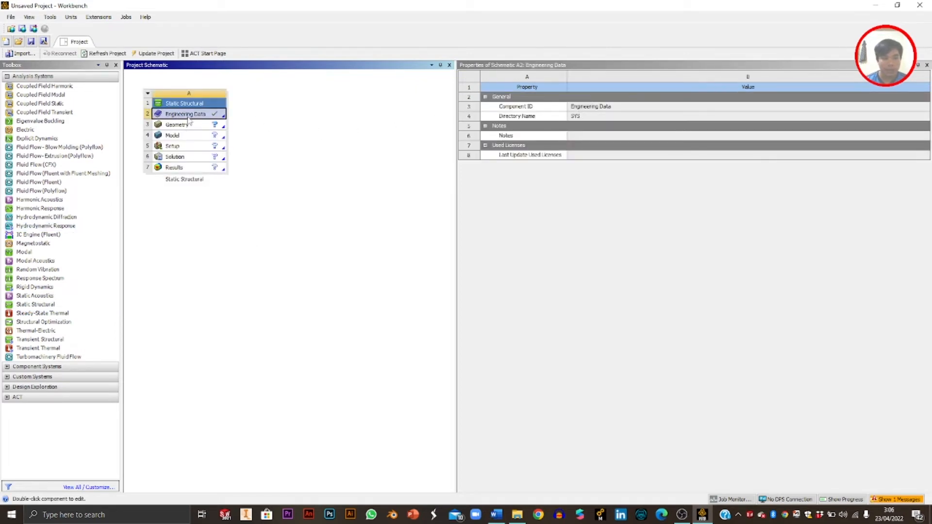
double_click(188, 118)
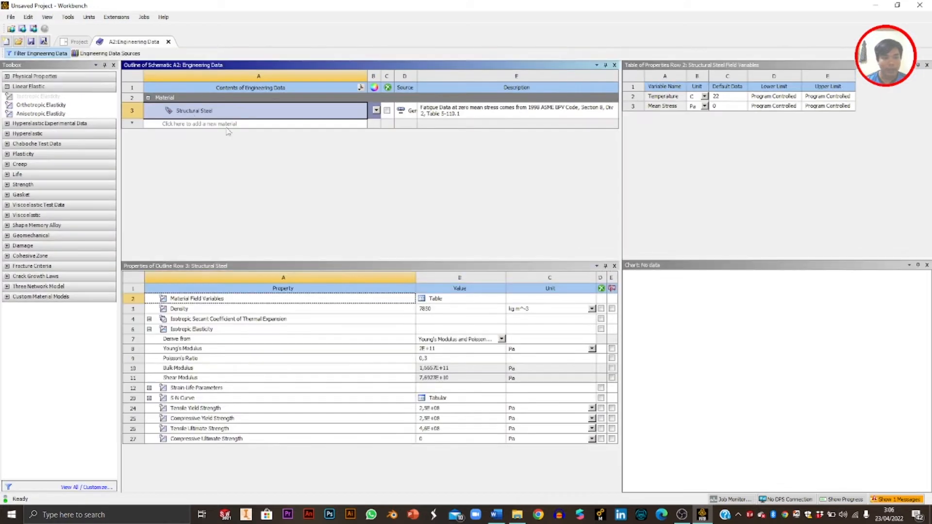
Try to add a new material named "Structural steel" with a trailing space to the engineering data.
left_click(228, 124)
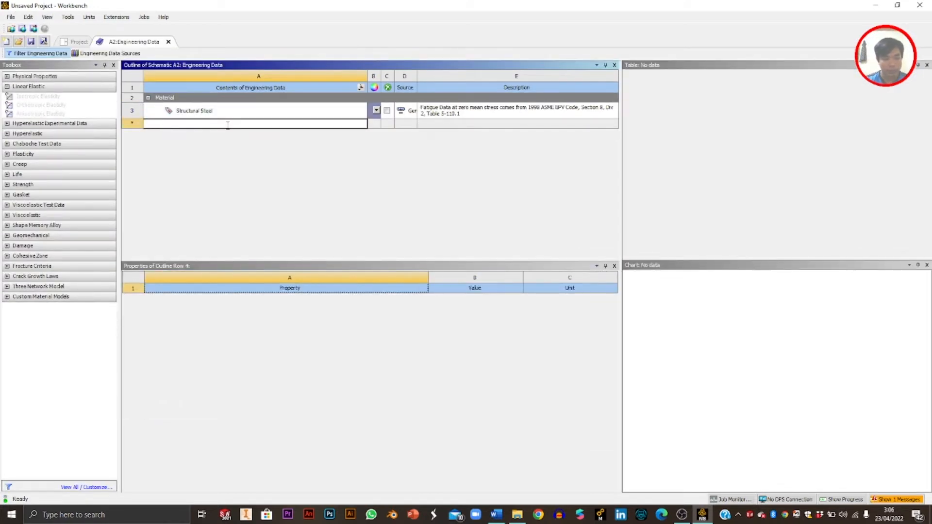
type("Structural steel")
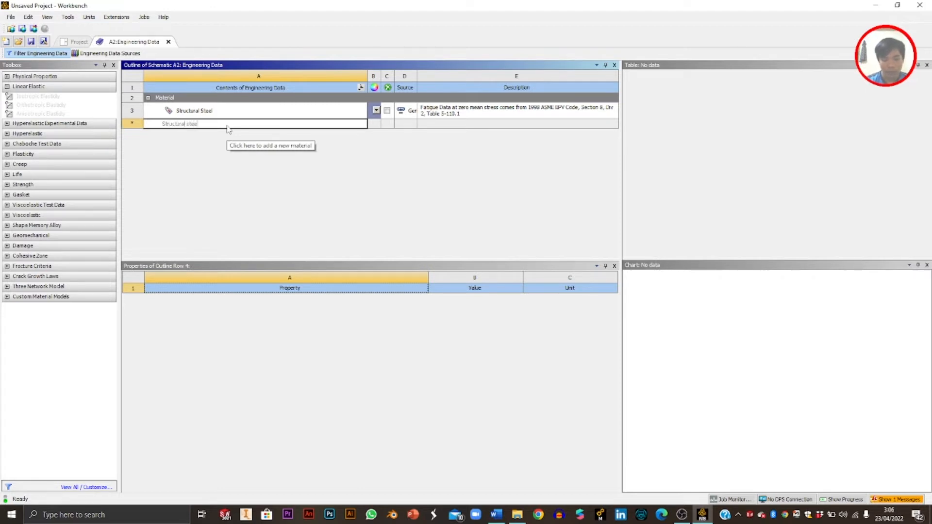
key("Return")
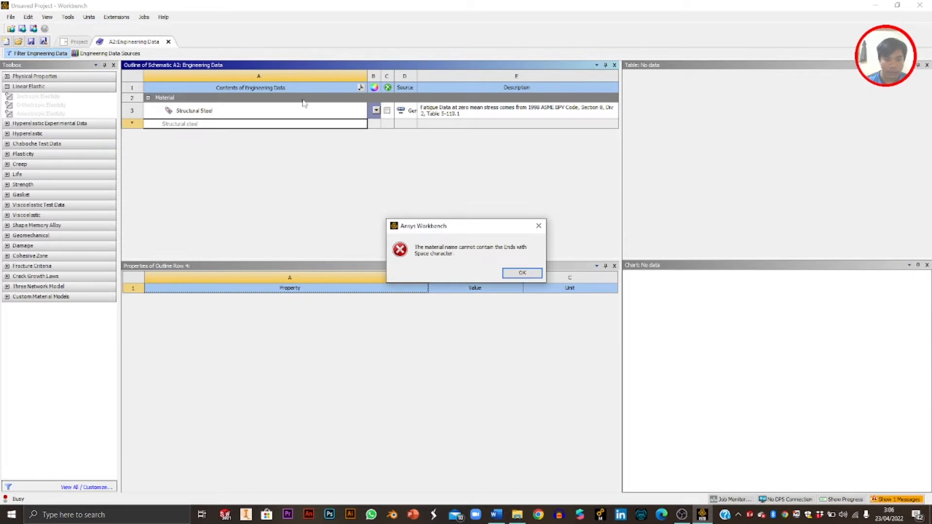
left_click(523, 273)
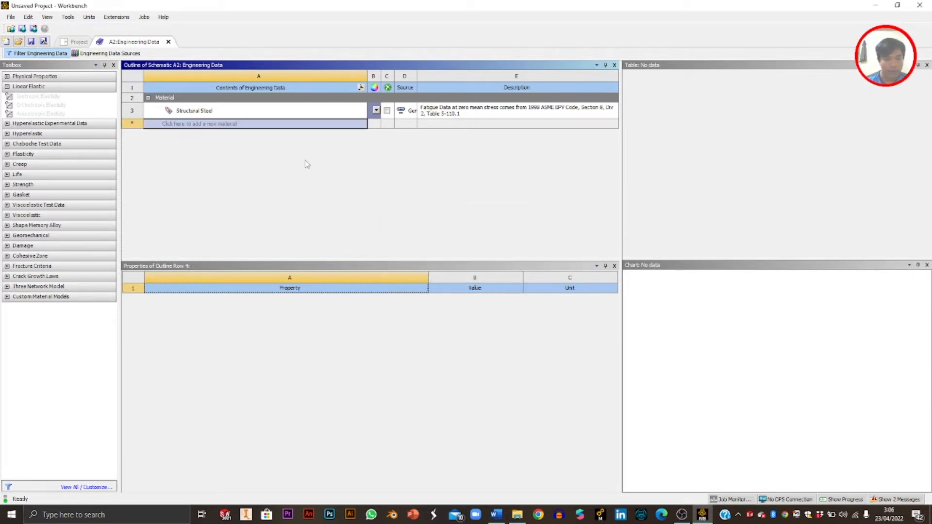
Add a new material named "structural steel" to the engineering data.
left_click(234, 124)
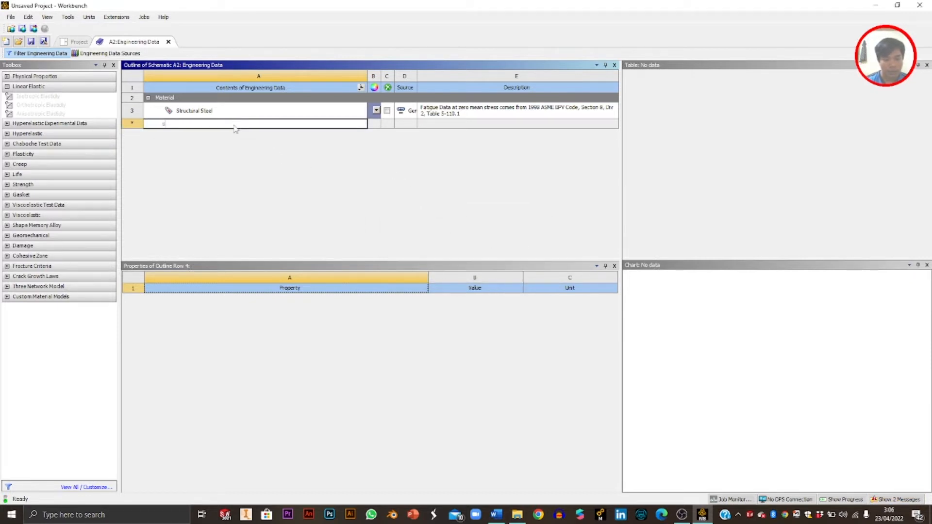
type("struct")
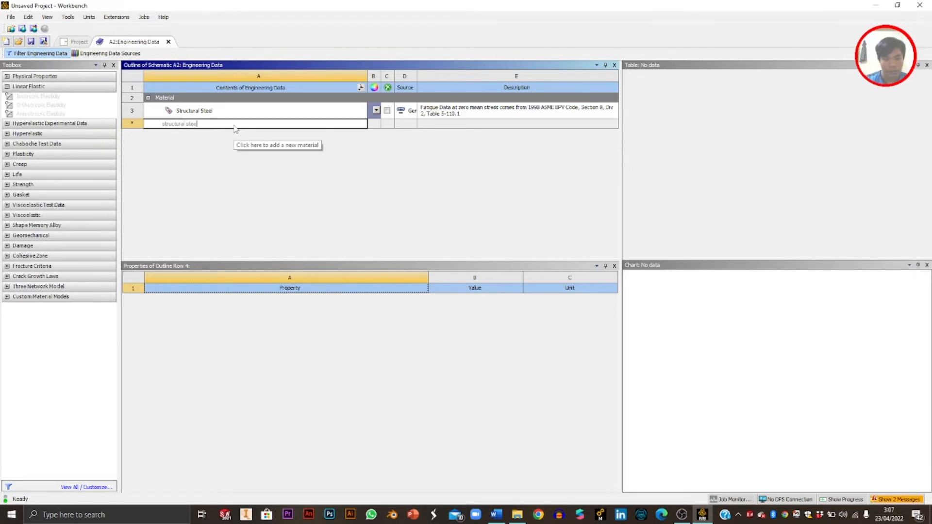
type("ural steel")
key("Return")
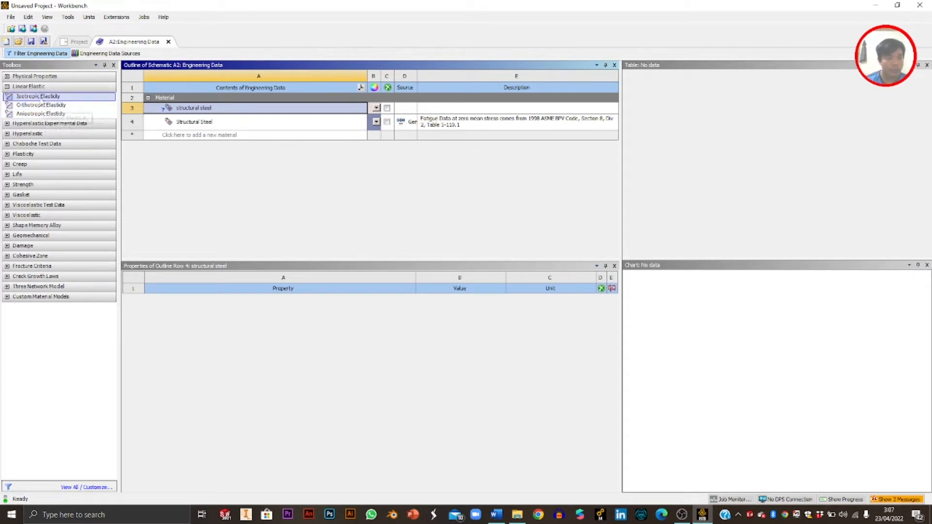
Give the new structural steel material Isotropic Elasticity with a Young's modulus of 200e9 Pa and a Poisson's ratio of 0,3.
left_click(43, 97)
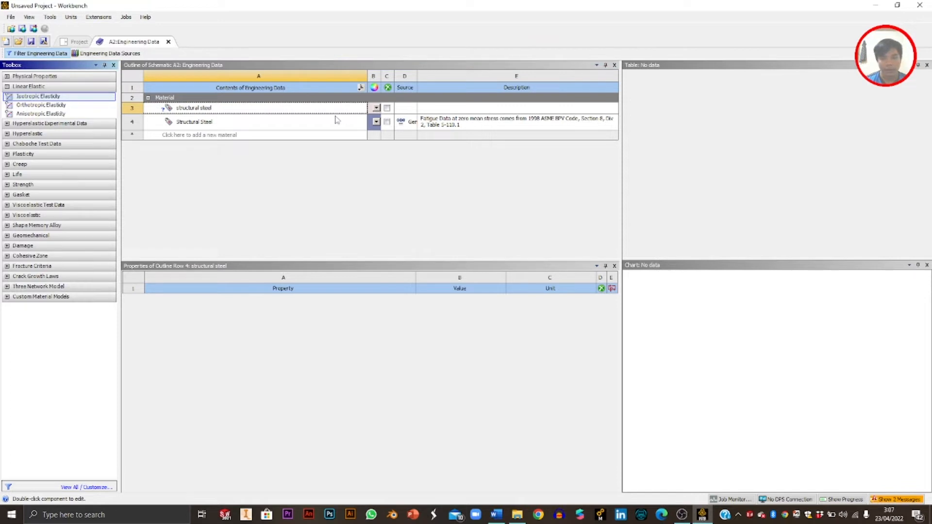
double_click(66, 97)
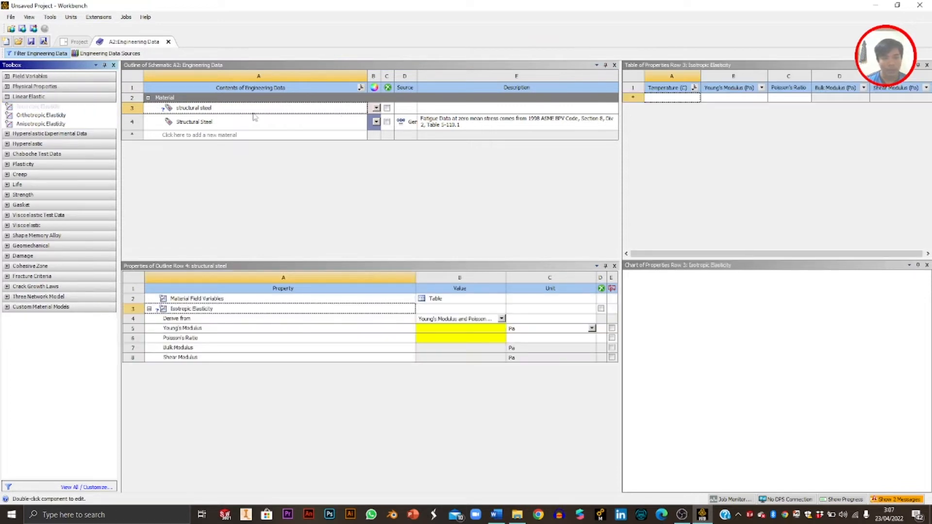
left_click(749, 98)
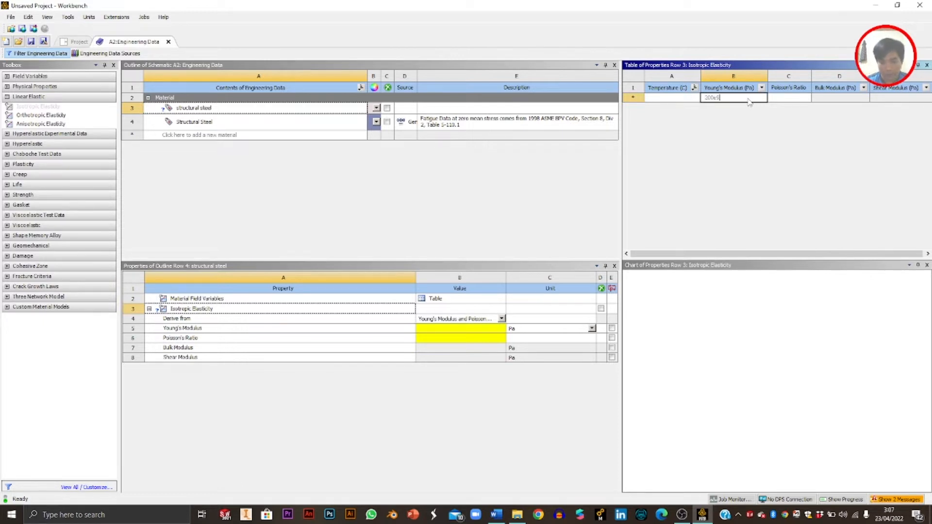
key("Return")
left_click(787, 99)
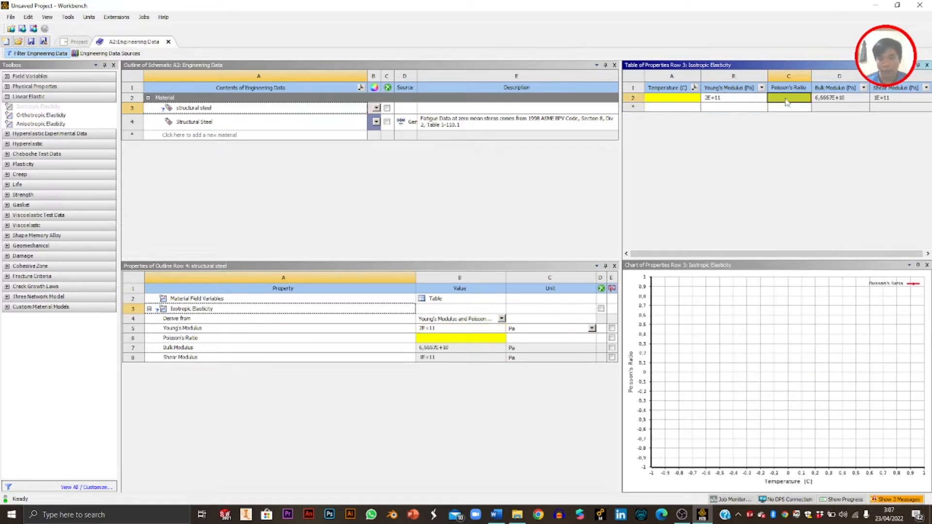
type("0,3")
key("Return")
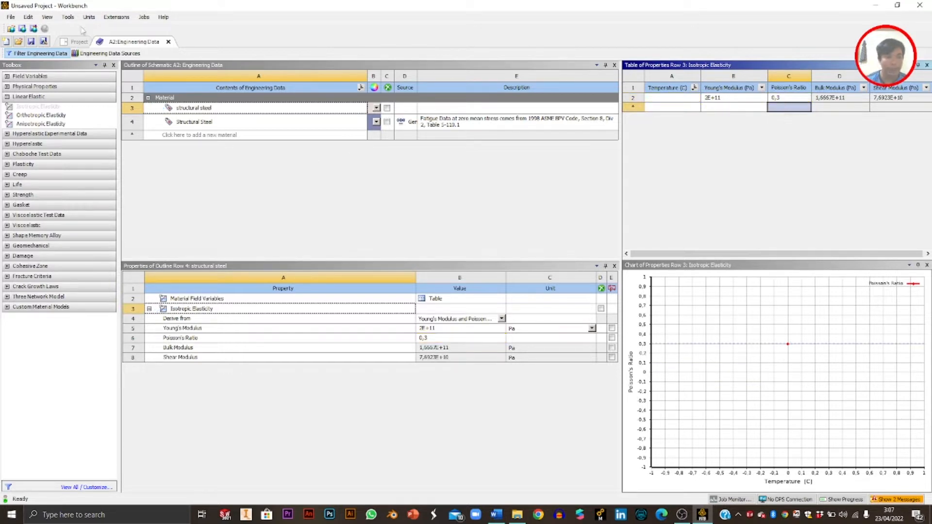
Return to the project schematic and set the Geometry cell's analysis type to 2D.
left_click(85, 42)
left_click(176, 126)
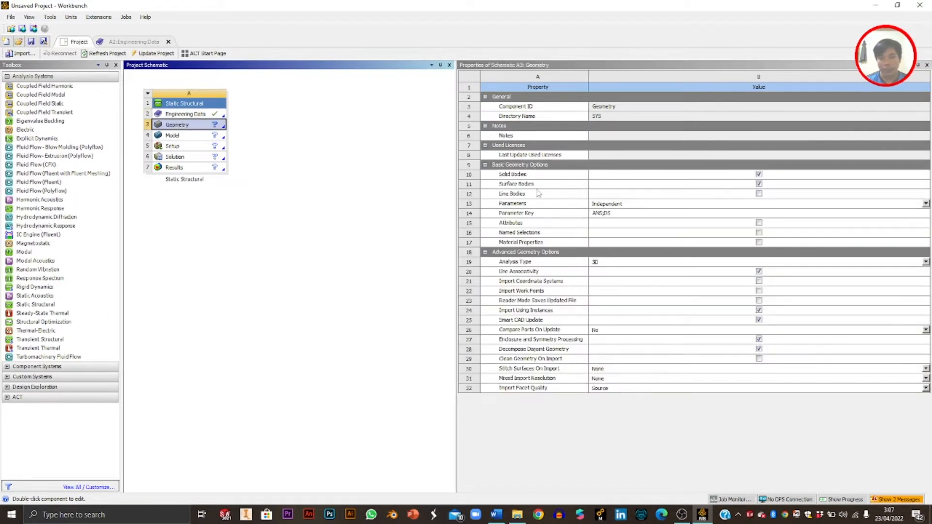
left_click(601, 265)
left_click(602, 281)
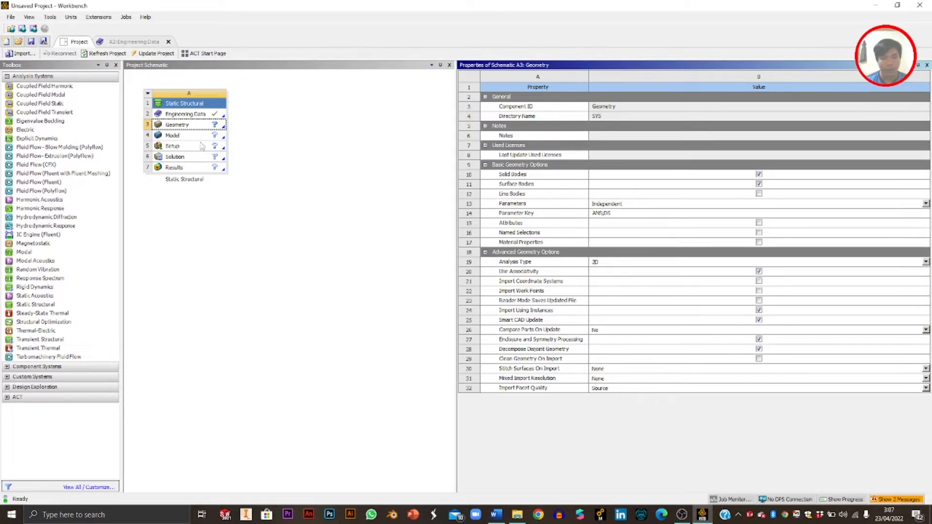
Open the geometry in DesignModeler and set the length unit to millimetres.
left_click(291, 164)
double_click(175, 125)
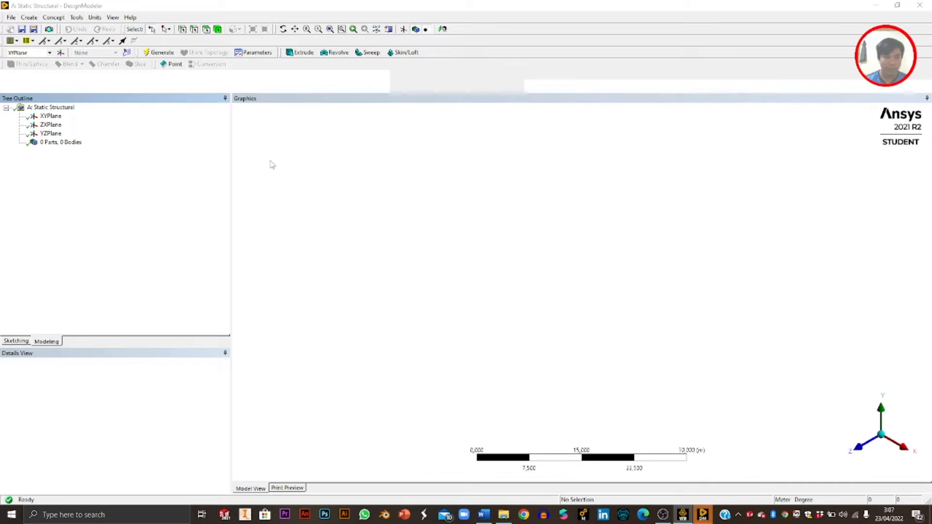
left_click(95, 17)
left_click(108, 49)
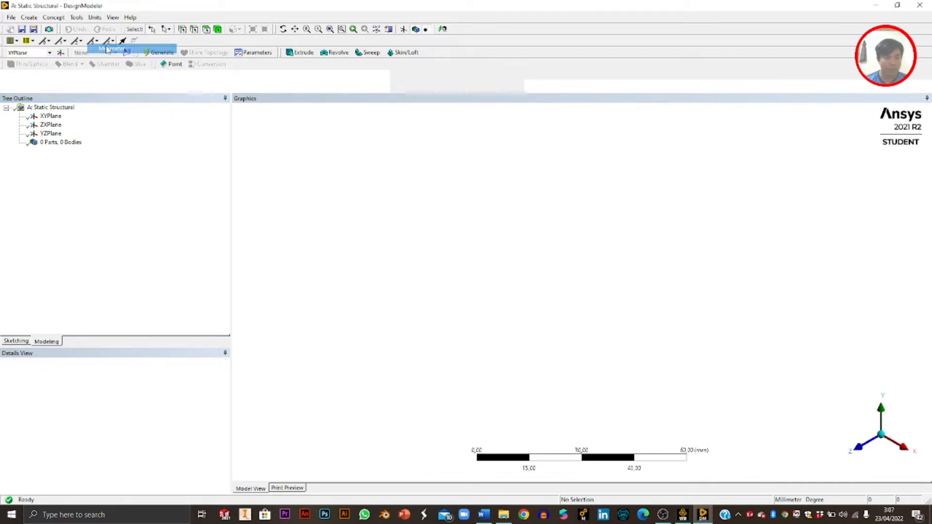
Face the XY plane and sketch a horizontal line about 130 mm long above the horizontal axis, crossing the vertical axis.
right_click(56, 117)
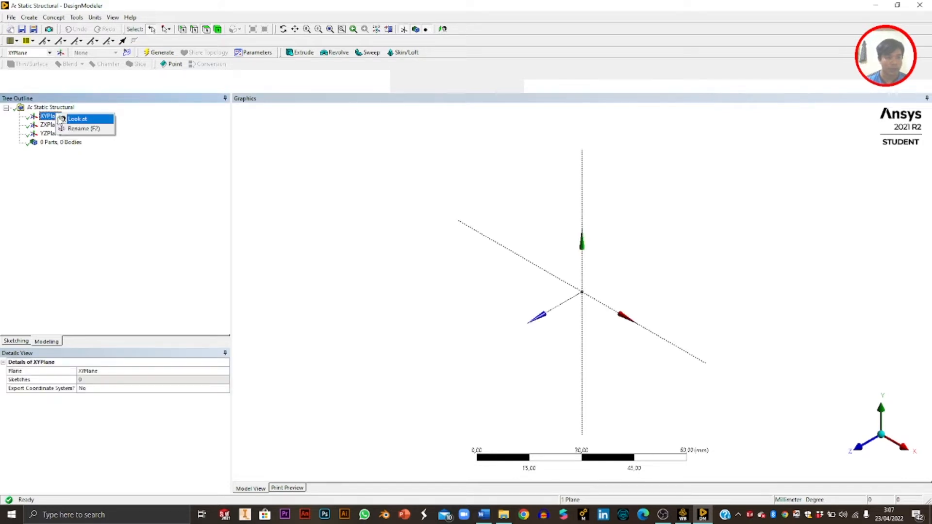
left_click(62, 119)
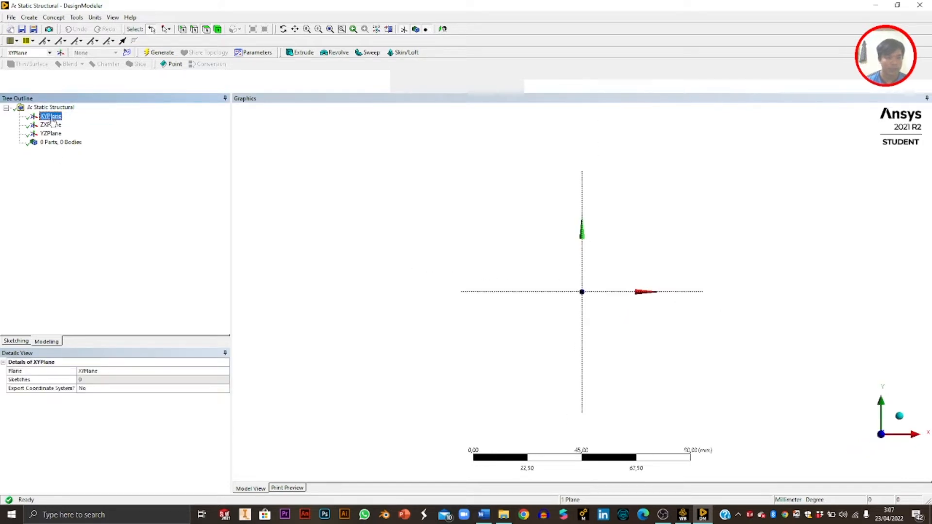
left_click(16, 341)
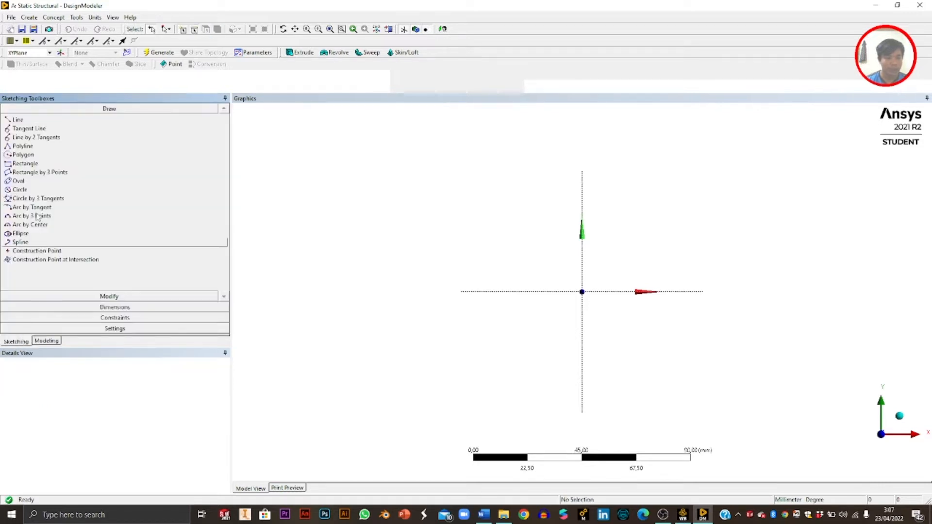
left_click(33, 120)
left_click(413, 168)
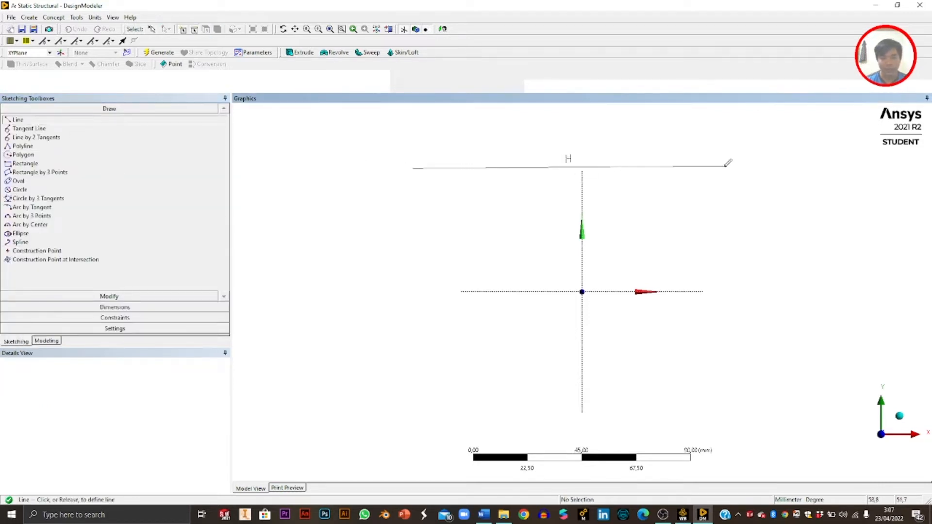
left_click(727, 169)
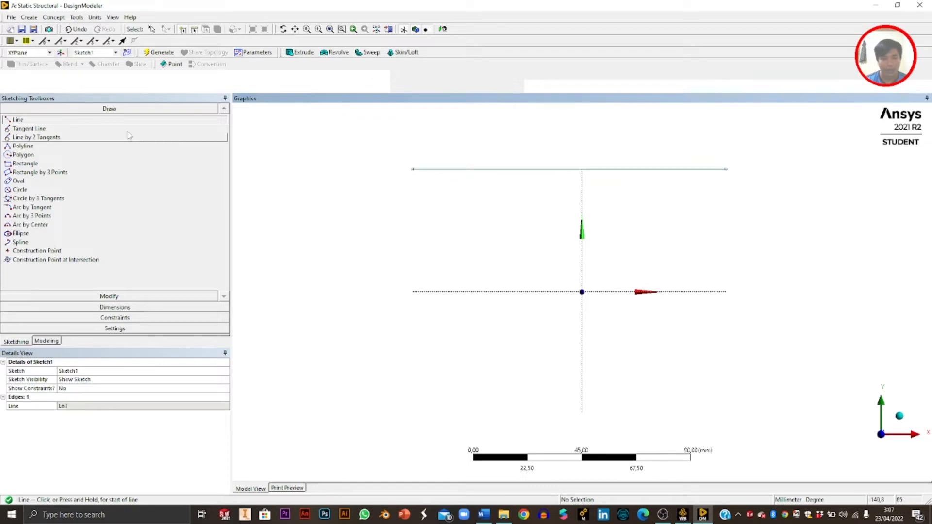
Sketch two concentric circles about 37 mm and 60 mm in diameter, centred on the line's left endpoint.
left_click(19, 190)
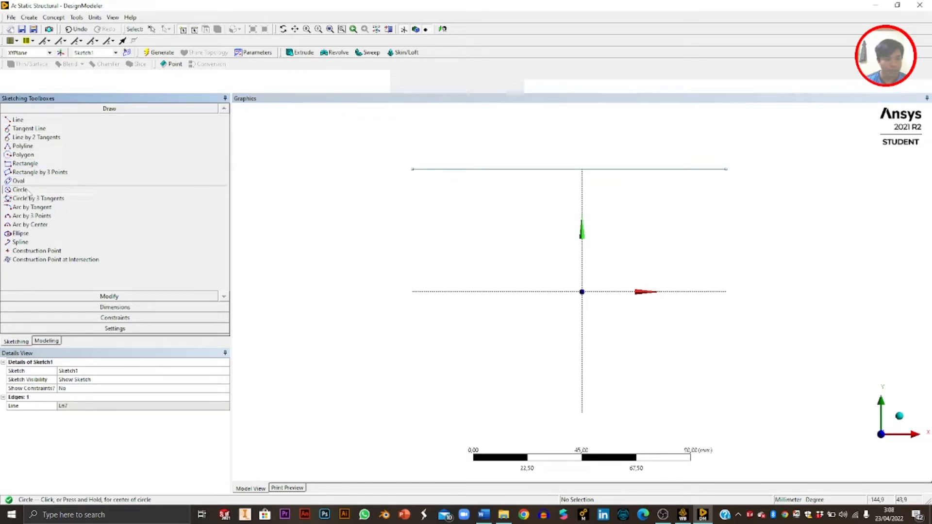
left_click(412, 170)
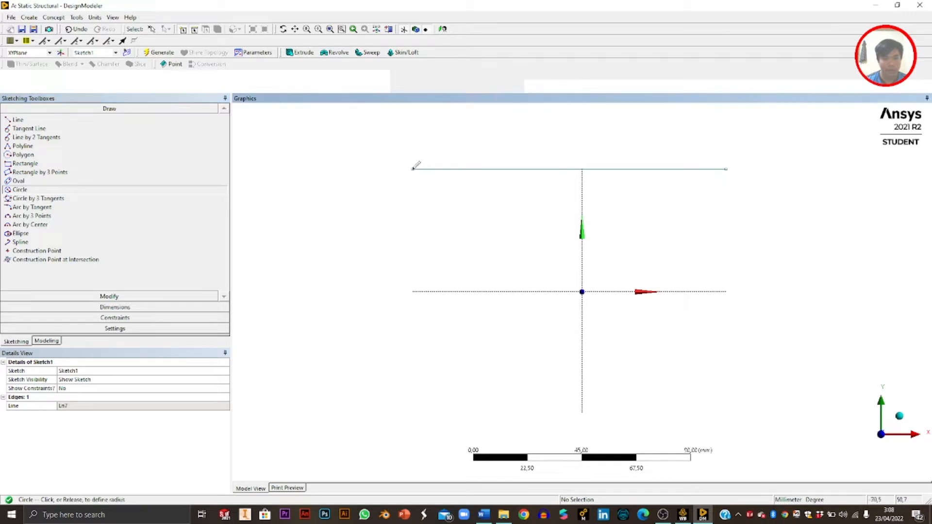
left_click(457, 173)
left_click(412, 169)
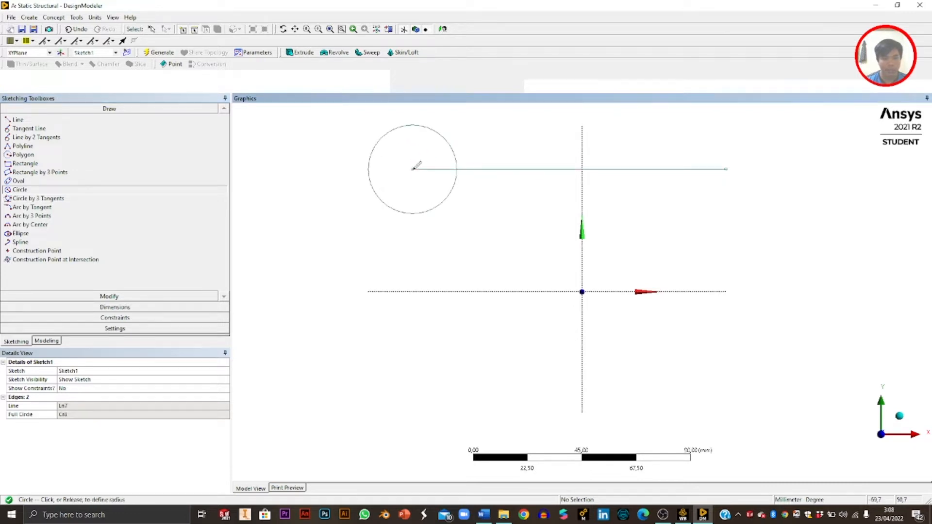
left_click(484, 169)
Sketch two concentric circles about 3.6 mm and 45 mm in diameter, centred on the line's right endpoint.
left_click_drag(725, 169, 729, 170)
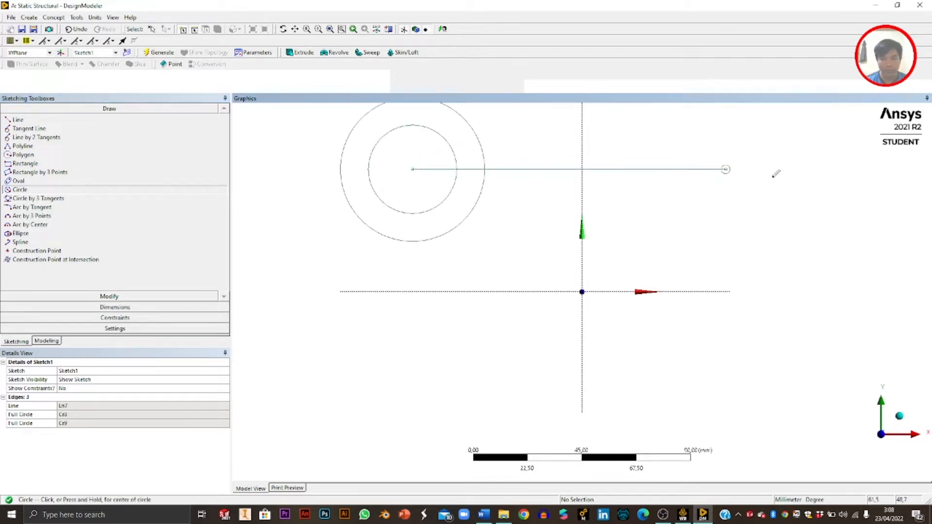
left_click(726, 169)
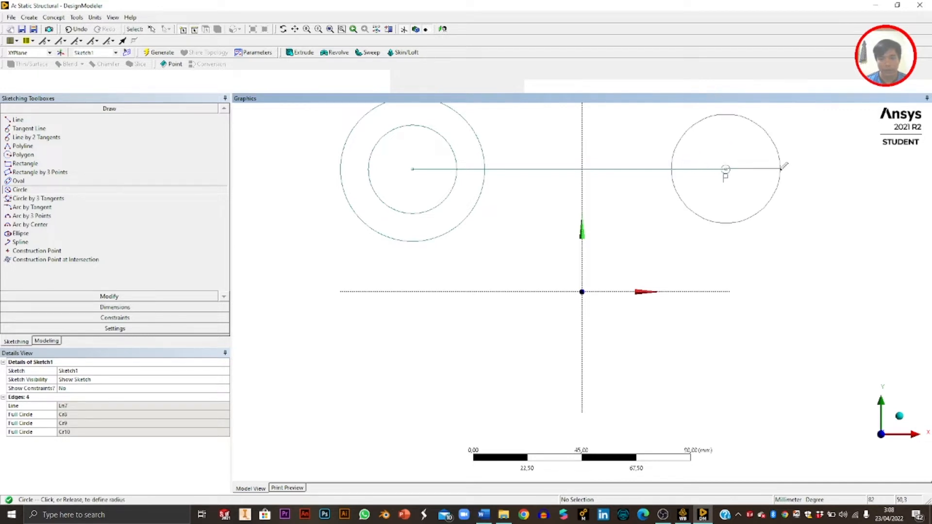
left_click(779, 161)
Dimension the diameters of the outer and inner circles at the line's left end.
left_click(141, 307)
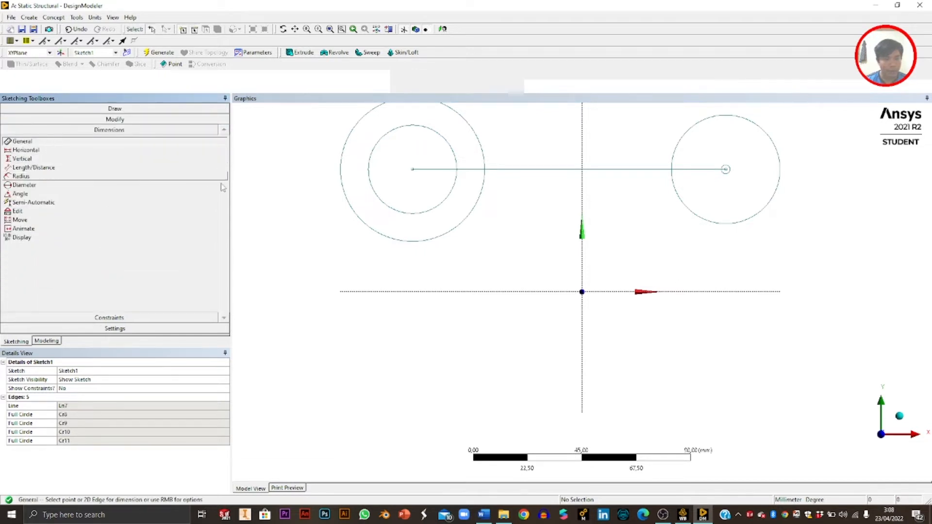
left_click(341, 176)
left_click(299, 179)
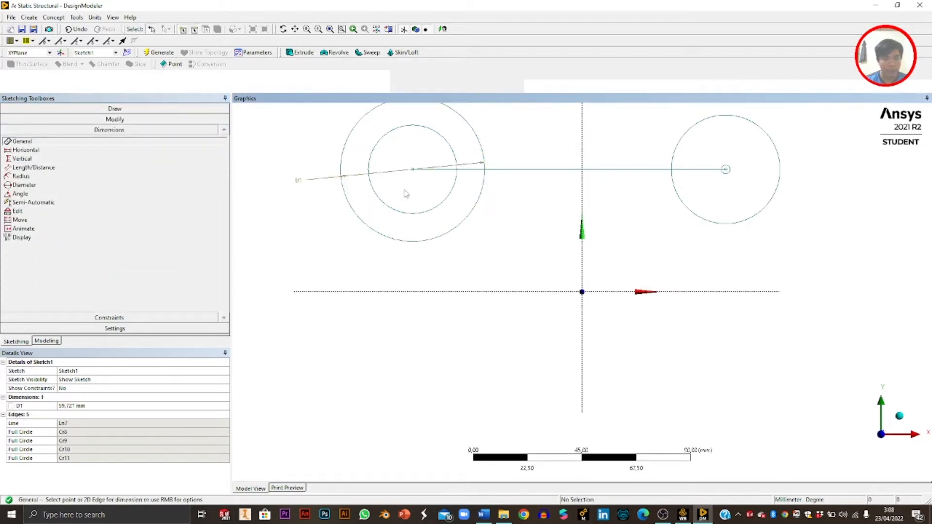
left_click(383, 204)
left_click(311, 228)
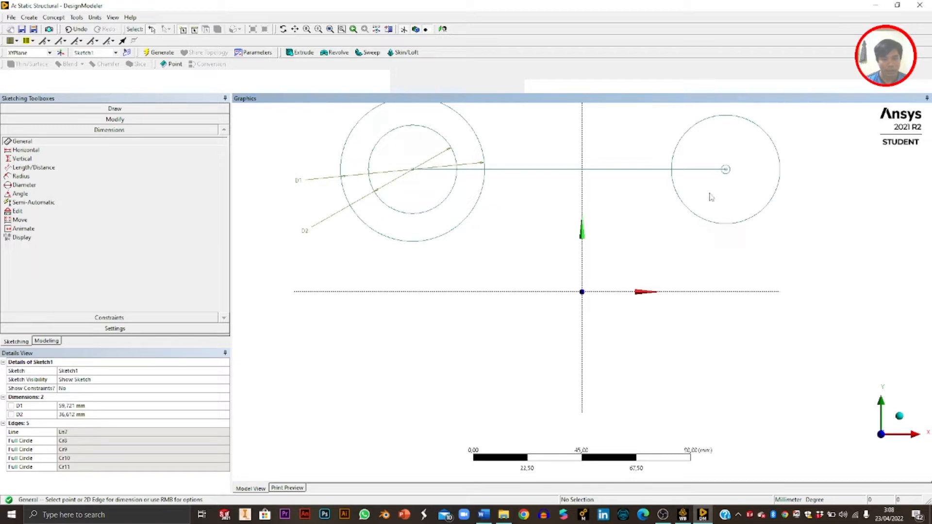
Dimension the diameters of both circles at the line's right end and the horizontal length of the line.
left_click(686, 207)
left_click(641, 208)
left_click(728, 175)
left_click(713, 198)
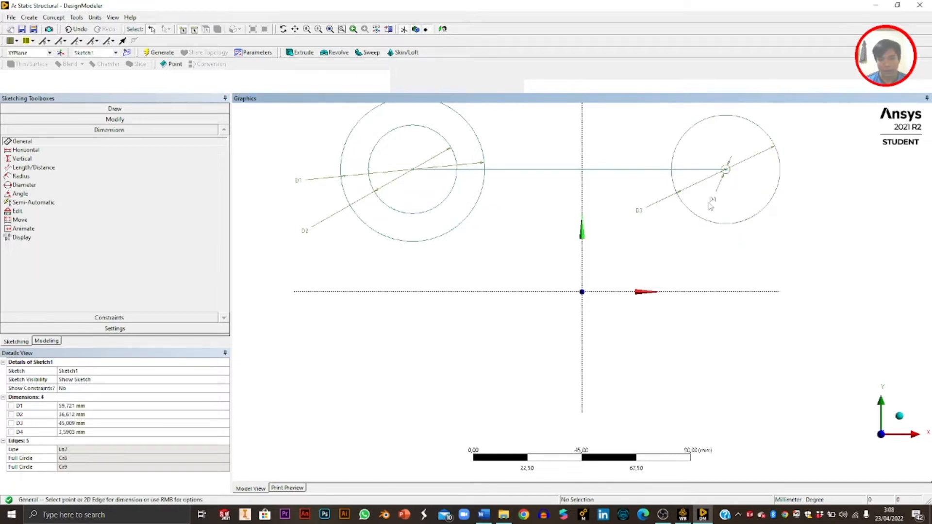
left_click(531, 171)
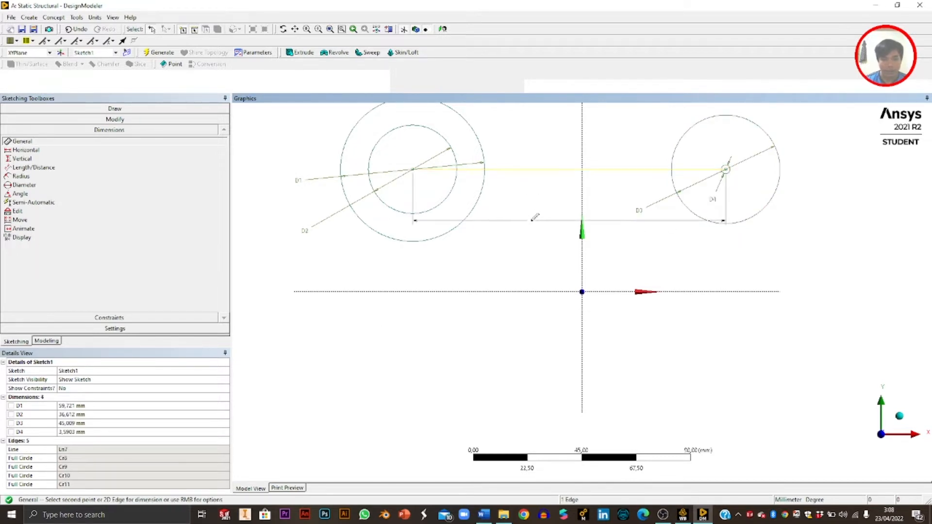
left_click(531, 221)
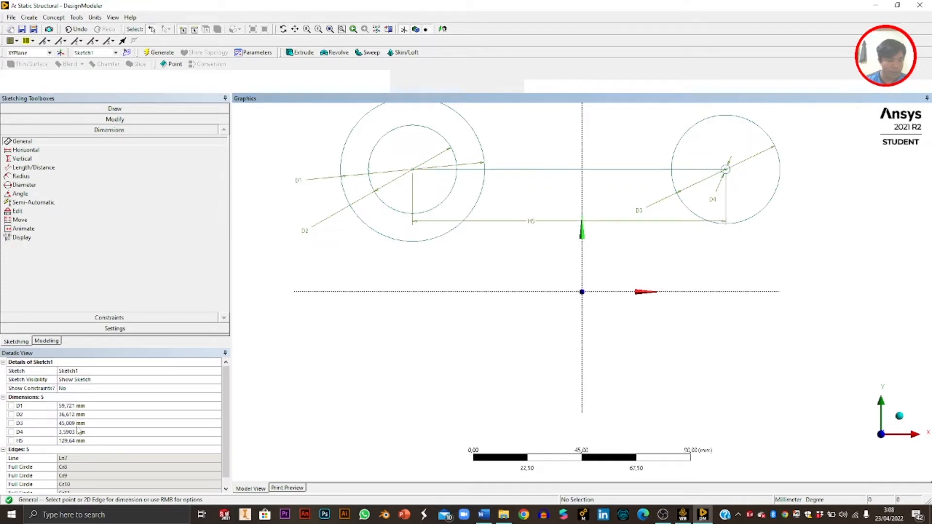
Set the diameters of the two circles at the line's left end to 12 mm (outer) and 8 mm (inner).
left_click(75, 407)
type("12")
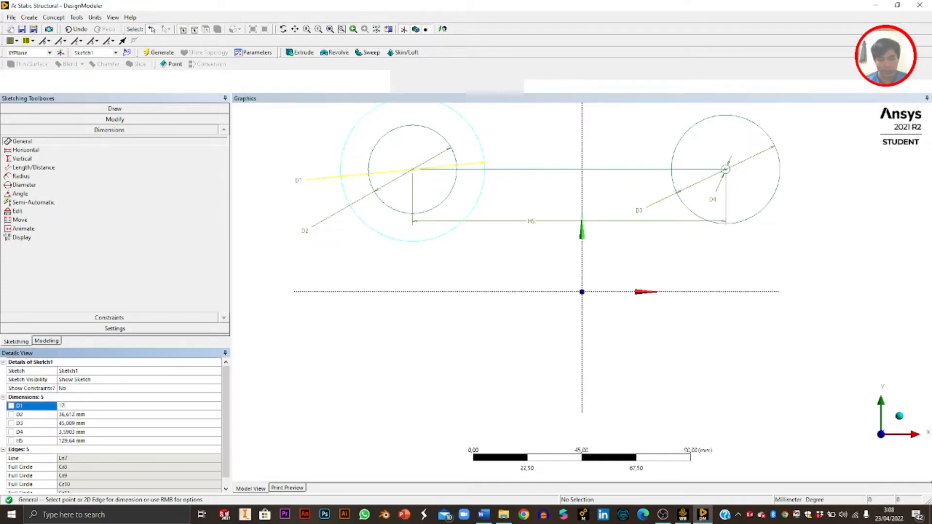
key("Return")
left_click(88, 415)
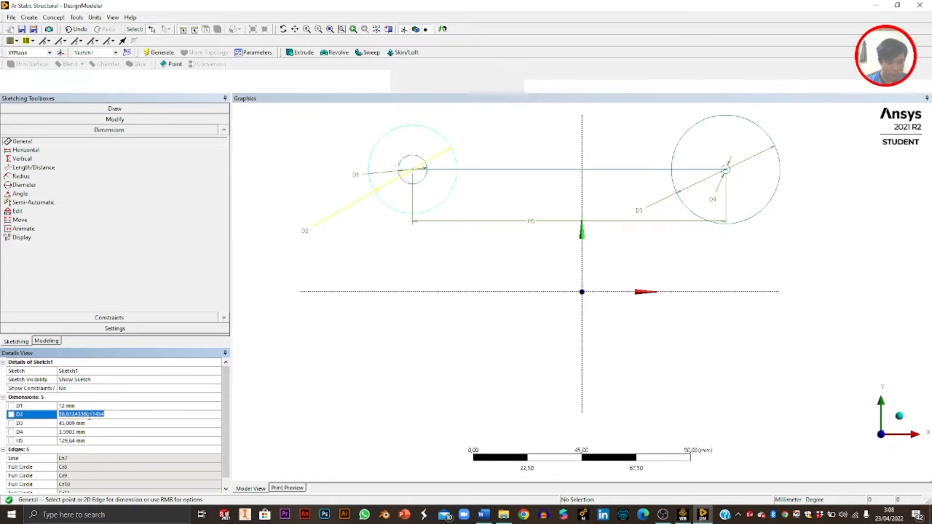
type("8")
key("Return")
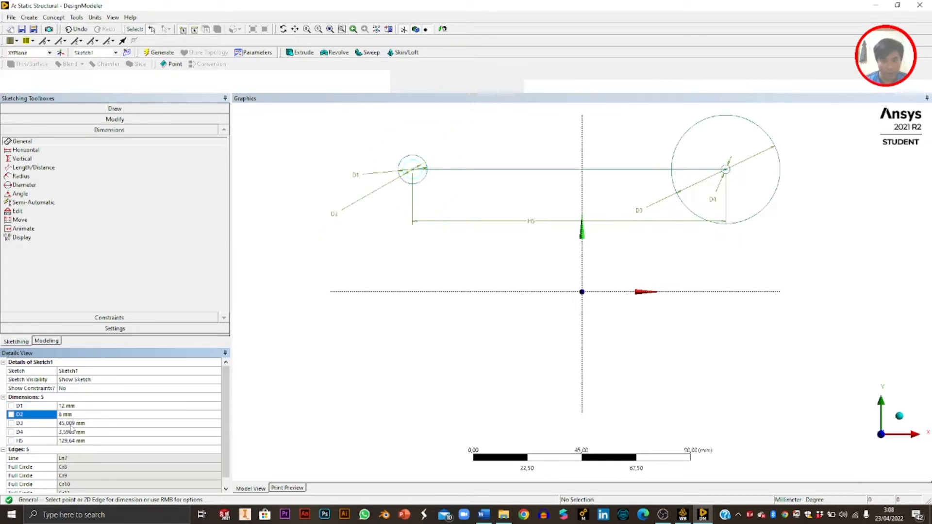
Set the diameters of the two circles at the line's right end to 8 mm (outer) and 4 mm (inner).
left_click(71, 425)
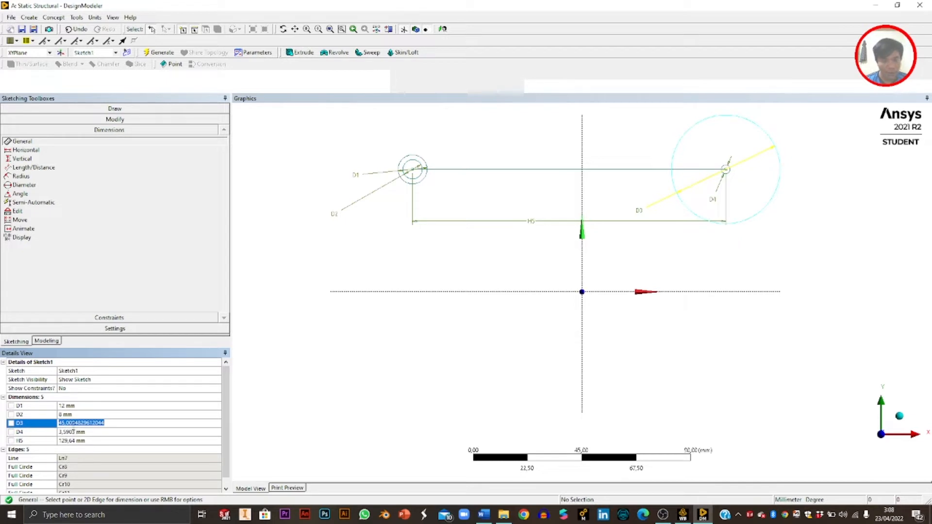
type("8")
key("Return")
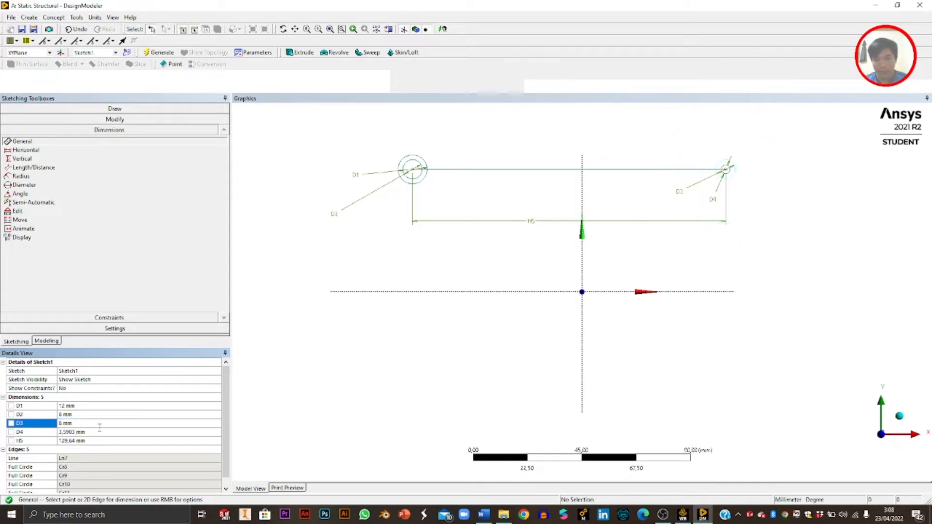
left_click(74, 432)
type("4")
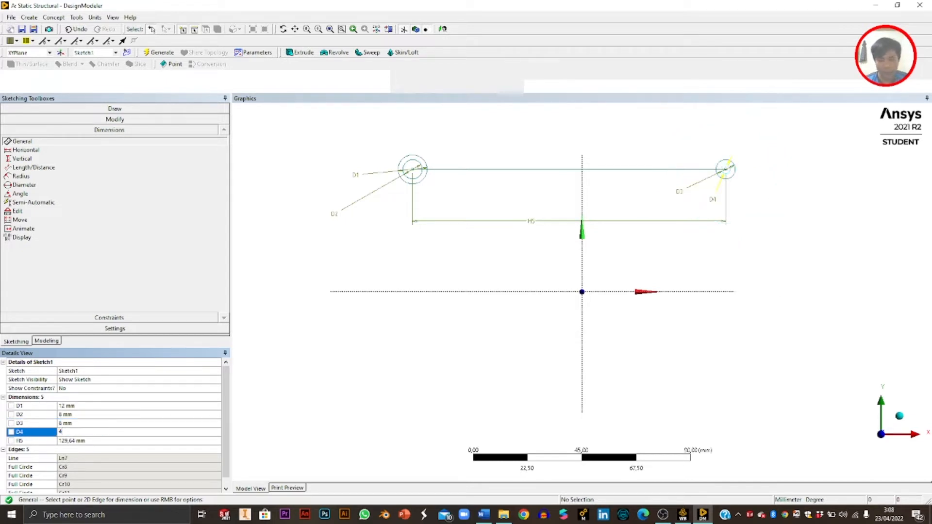
key("Return")
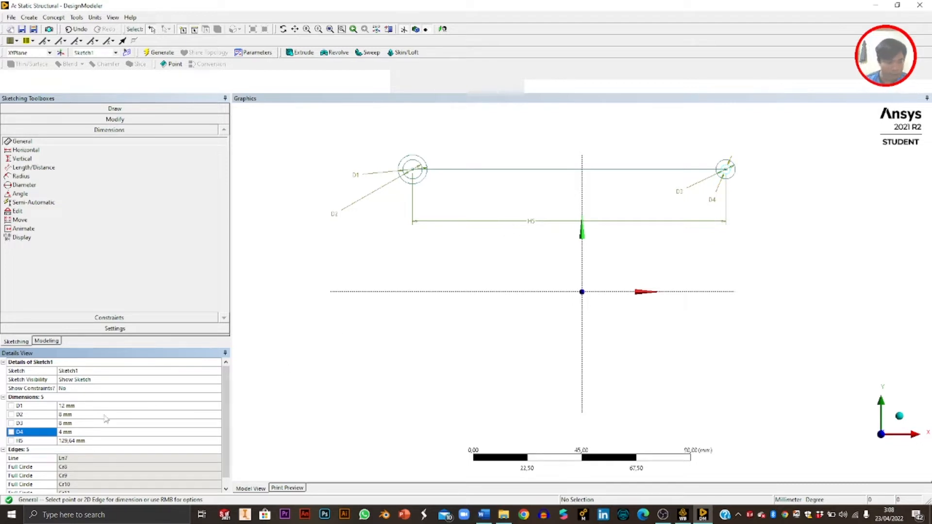
Set the horizontal length of the line between the circle centres to 36 mm.
left_click(91, 441)
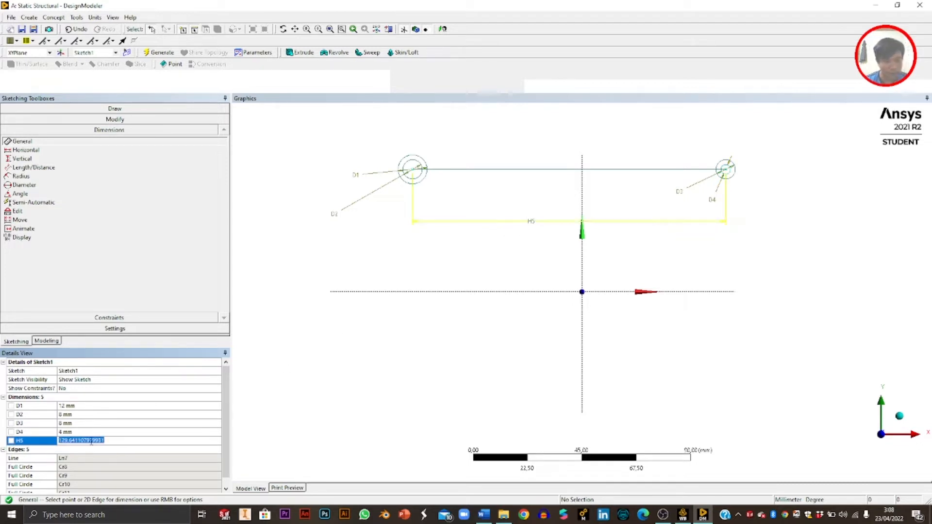
type("36")
key("Return")
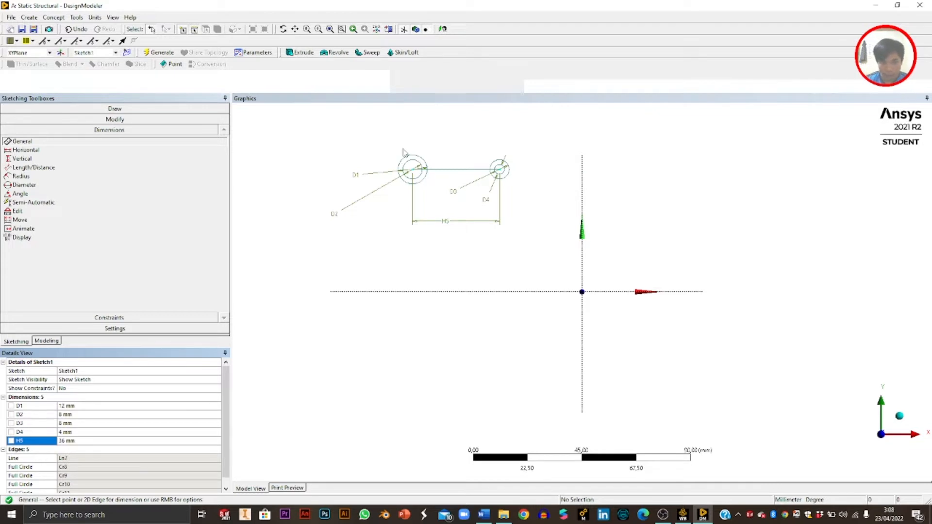
Sketch two slightly sloped lines, one above and one below the circle pairs, each extending past both ends of the link.
scroll(403, 152, "up", 3)
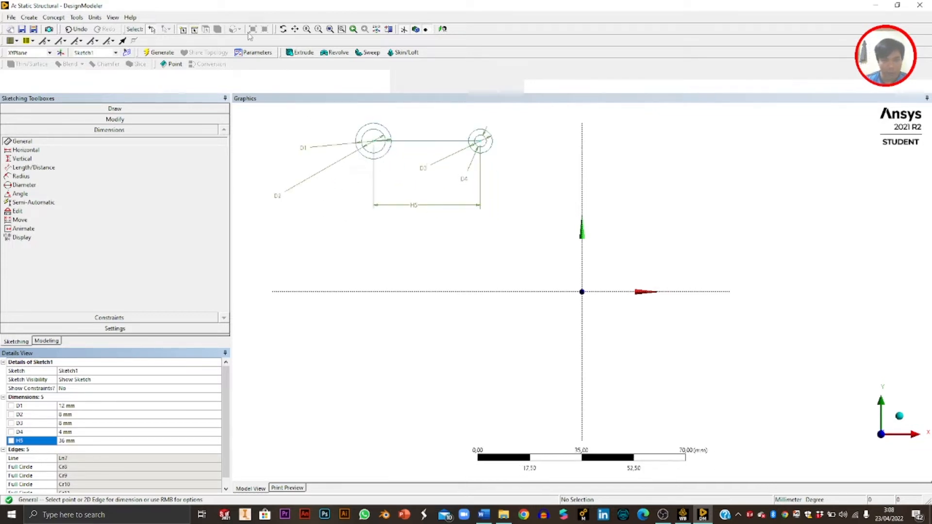
left_click(295, 30)
scroll(418, 188, "up", 3)
left_click_drag(354, 142, 445, 277)
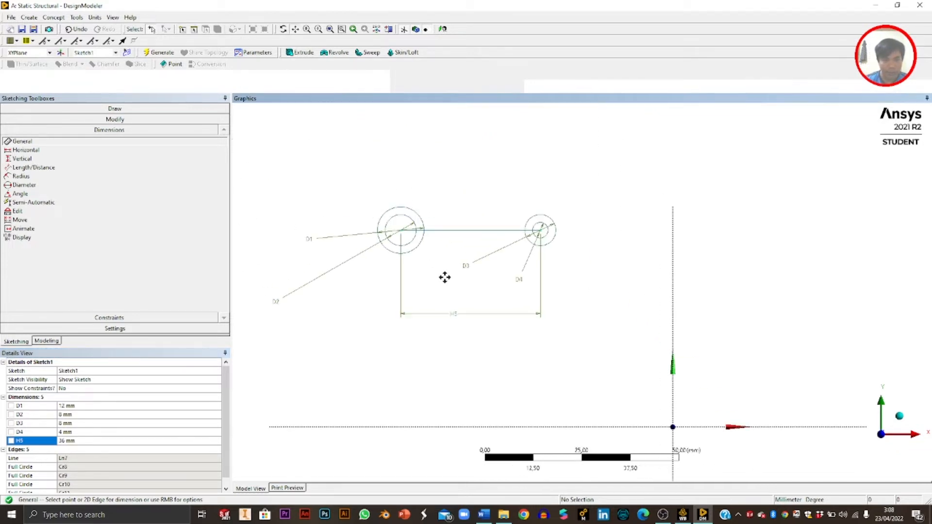
scroll(427, 182, "up", 3)
mouse_move(427, 181)
left_mouse_down()
mouse_move(439, 269)
mouse_move(595, 263)
left_mouse_up()
scroll(424, 272, "up", 2)
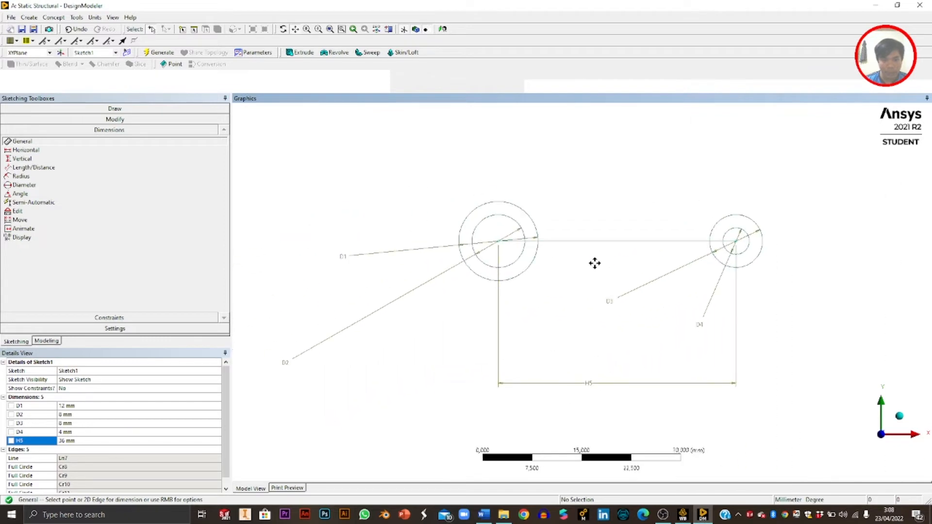
key("Escape")
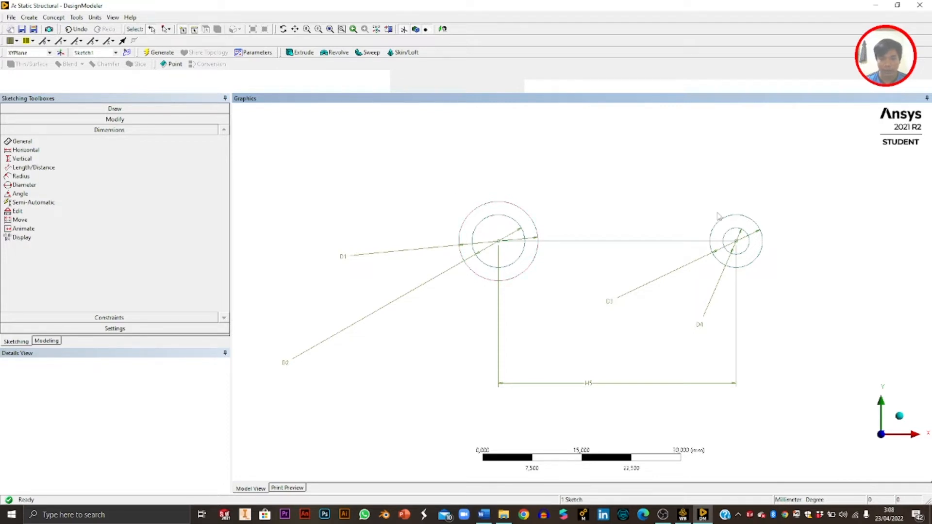
left_click(85, 109)
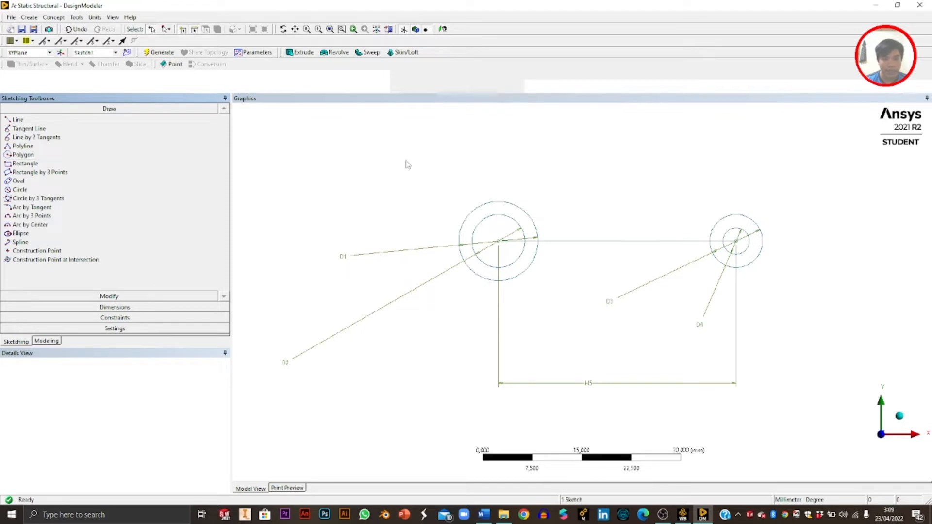
left_click(18, 120)
left_click(439, 140)
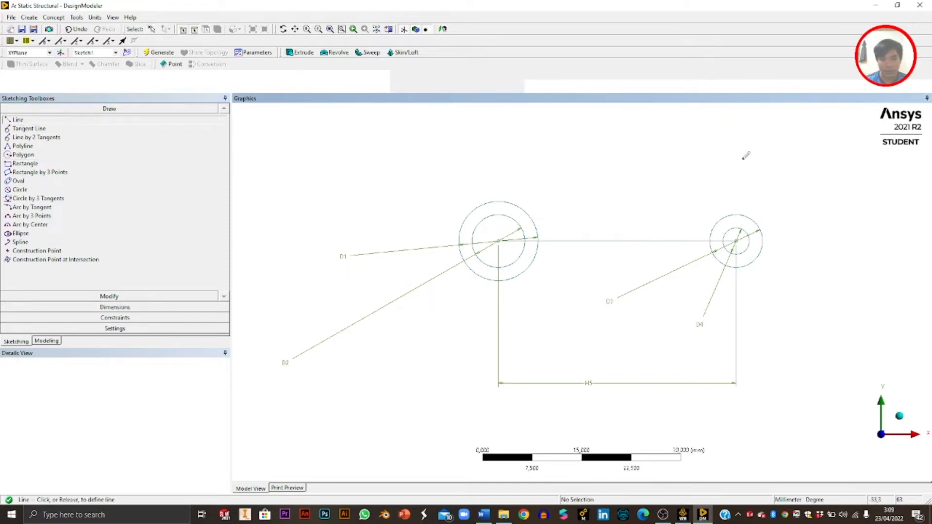
left_click(806, 173)
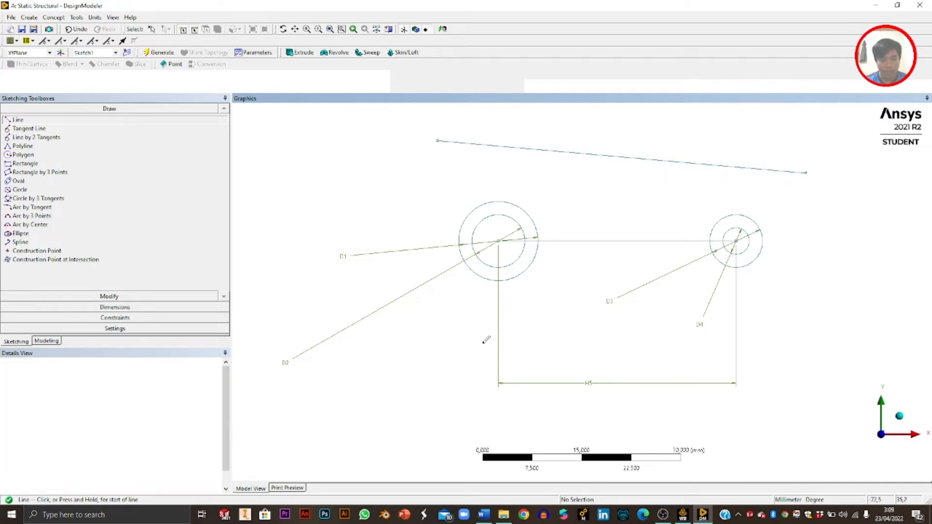
left_click(435, 350)
left_click(781, 329)
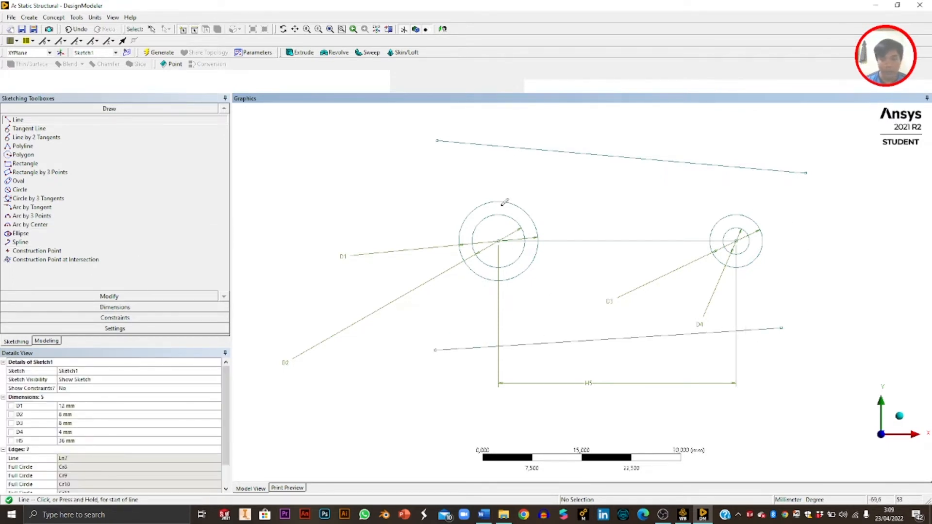
Constrain the lower sloped line tangent to the outer circles at both ends of the link.
left_click(126, 316)
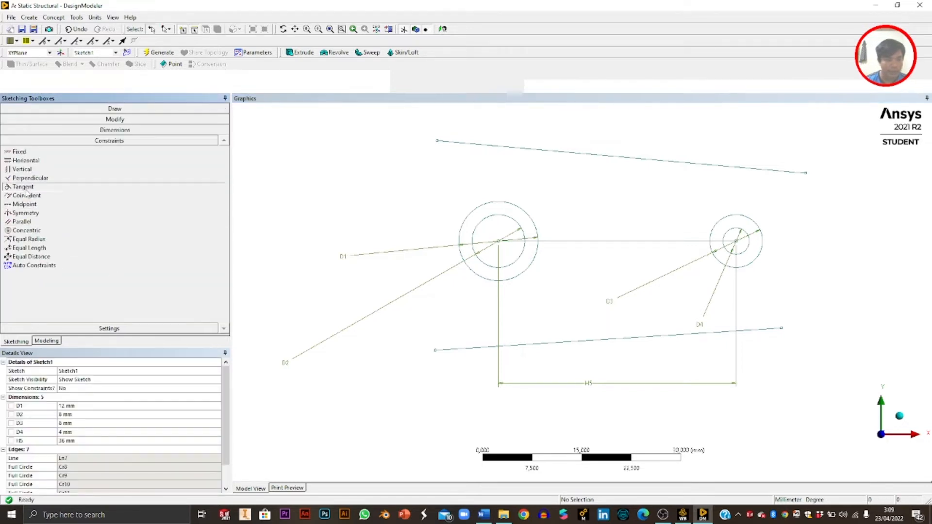
left_click(22, 187)
left_click(520, 347)
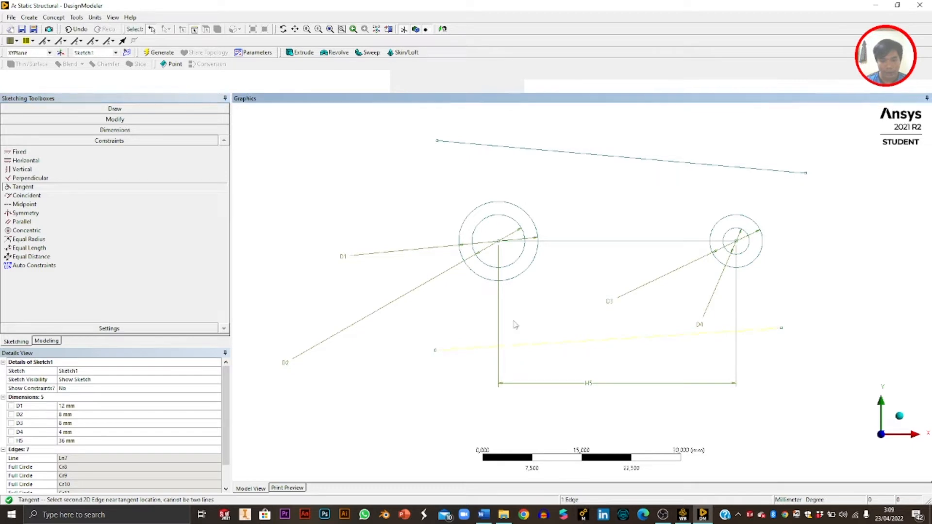
left_click(518, 276)
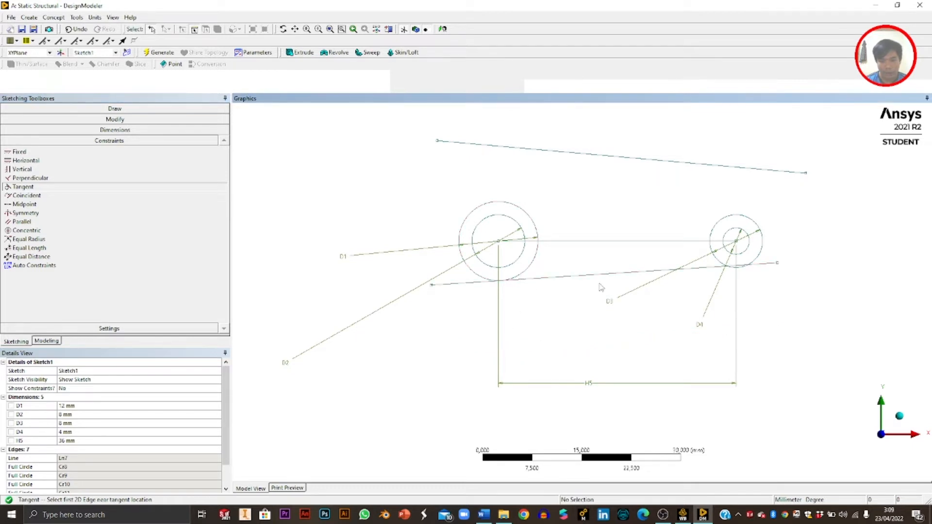
left_click(765, 256)
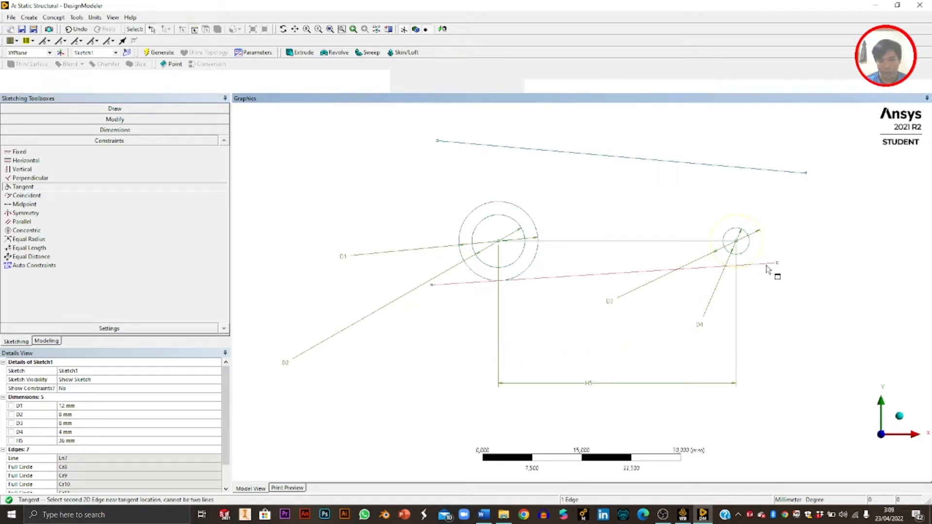
left_click(774, 265)
Constrain the upper sloped line tangent to the outer circles at both ends of the link.
left_click(670, 164)
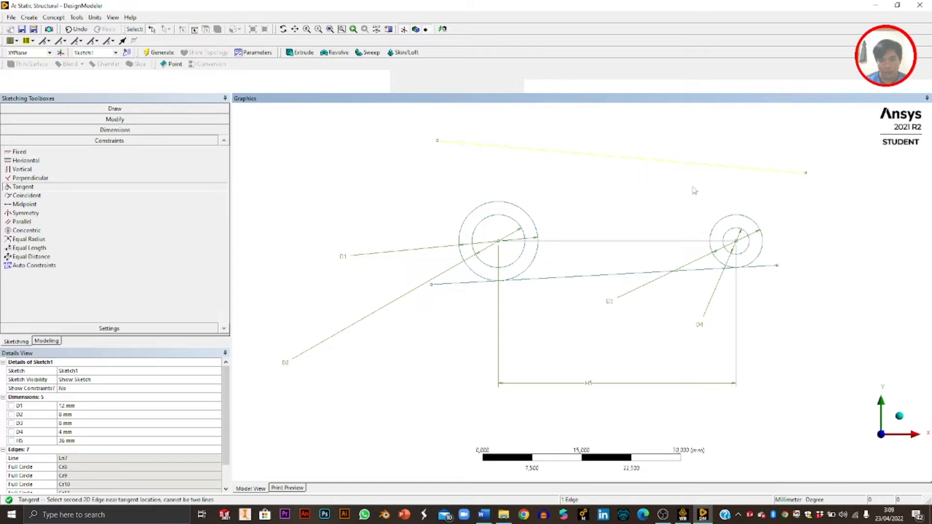
left_click(734, 219)
left_click(524, 197)
left_click(513, 208)
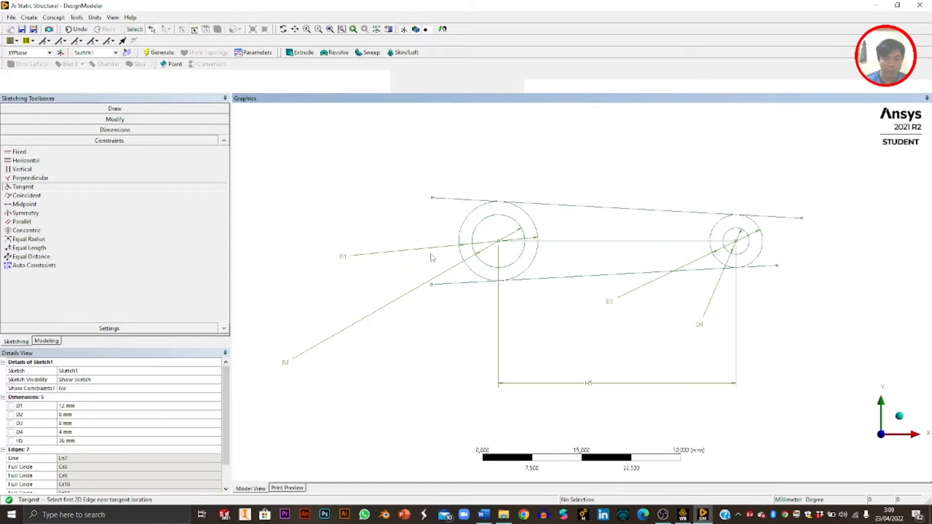
Trim the ends of both tangent lines that overhang beyond the outer circles.
left_click(110, 120)
left_click(19, 157)
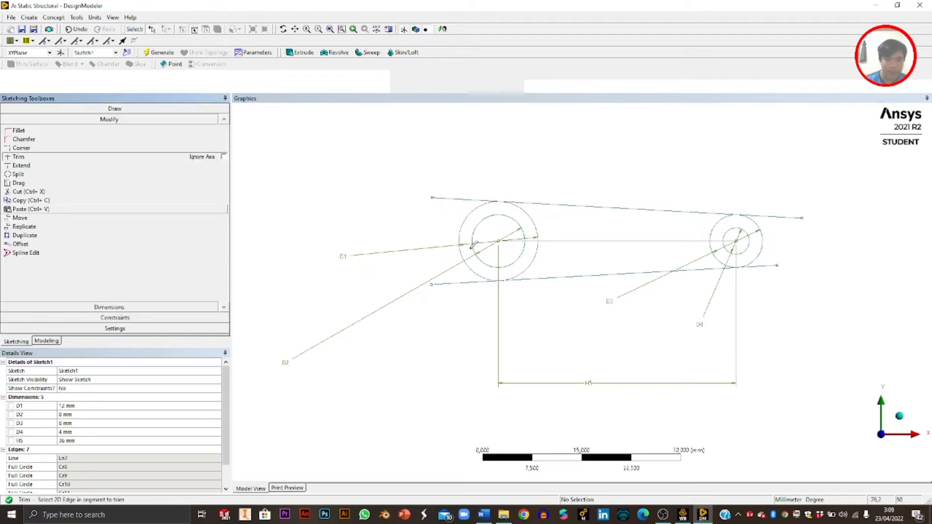
left_click(469, 200)
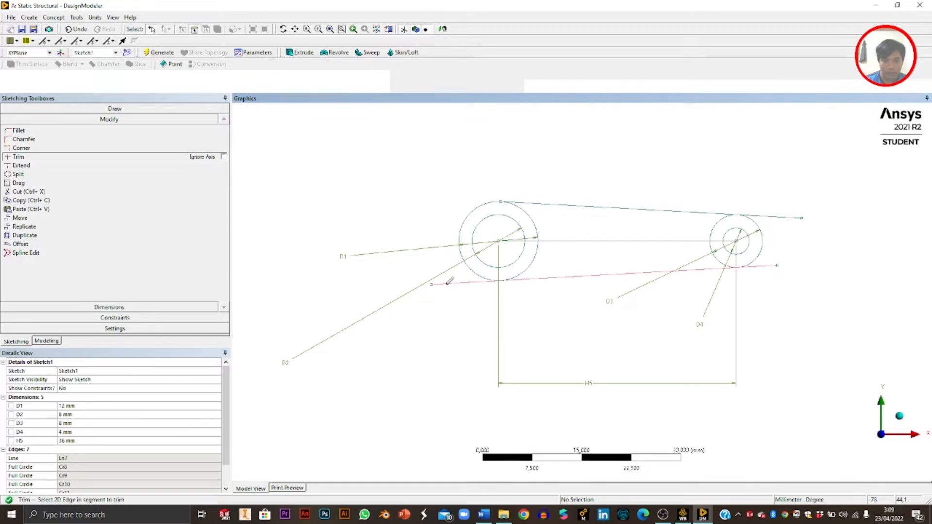
left_click(440, 284)
left_click(777, 217)
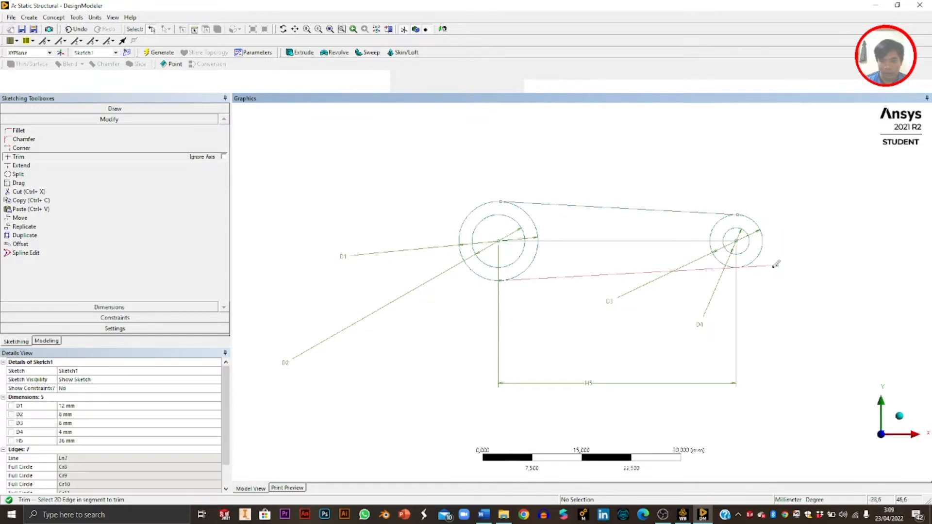
left_click(775, 264)
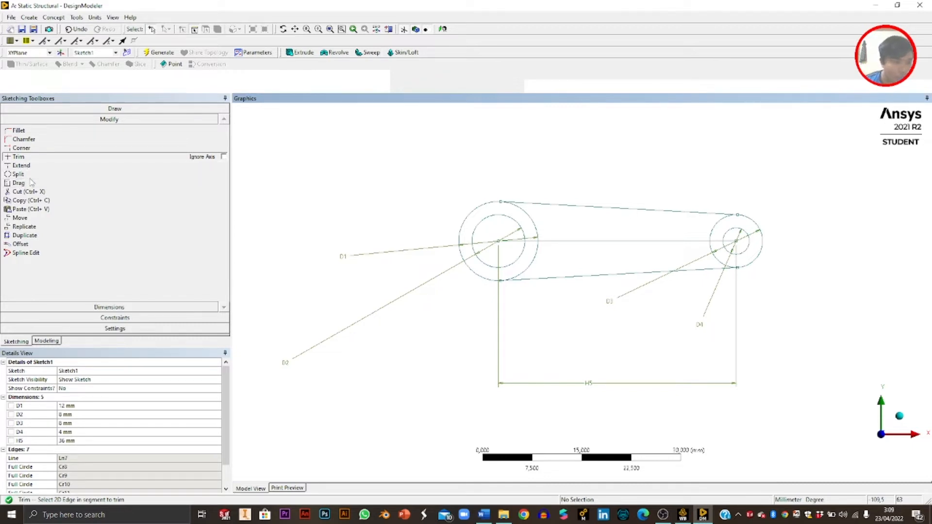
Sketch two small circles centred on the centre line between the end circles, the left one about 3.4 mm in diameter.
left_click(124, 109)
left_click(14, 157)
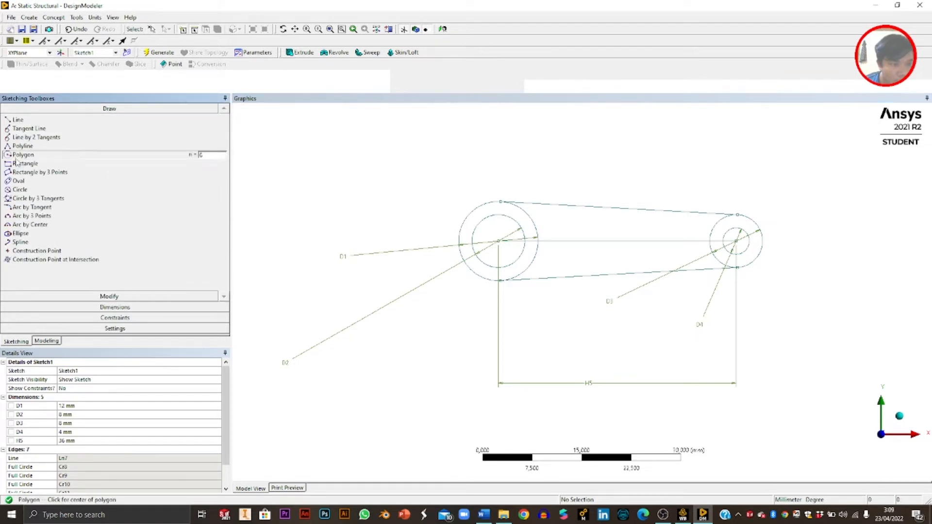
left_click(20, 189)
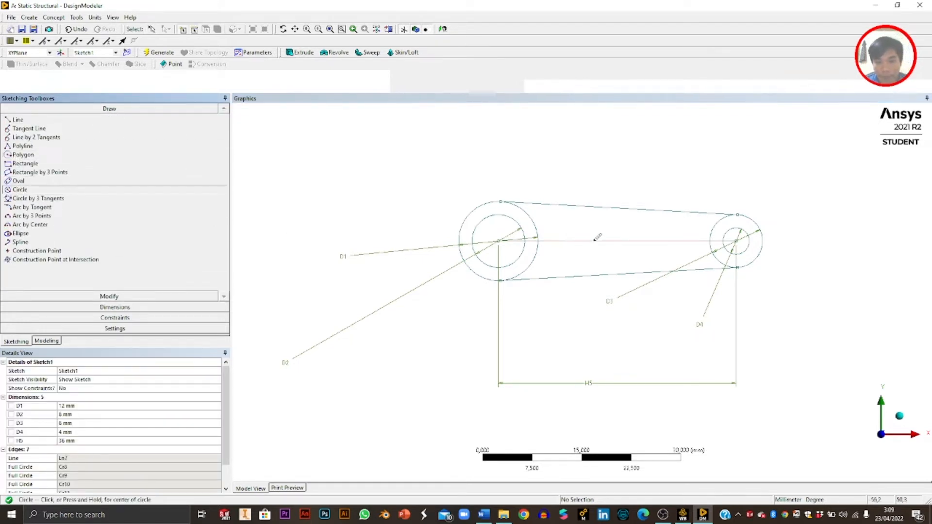
scroll(620, 227, "down", 1)
scroll(621, 227, "up", 3)
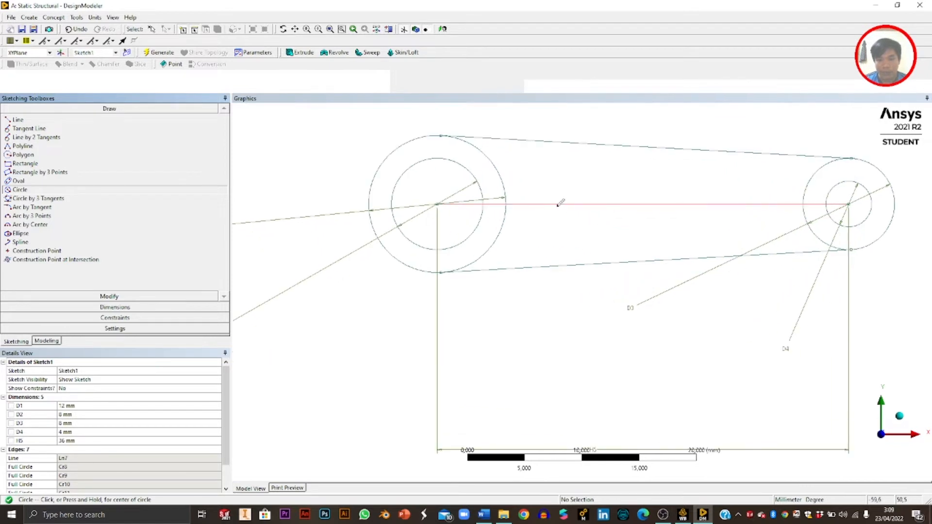
left_click(553, 204)
left_click(574, 205)
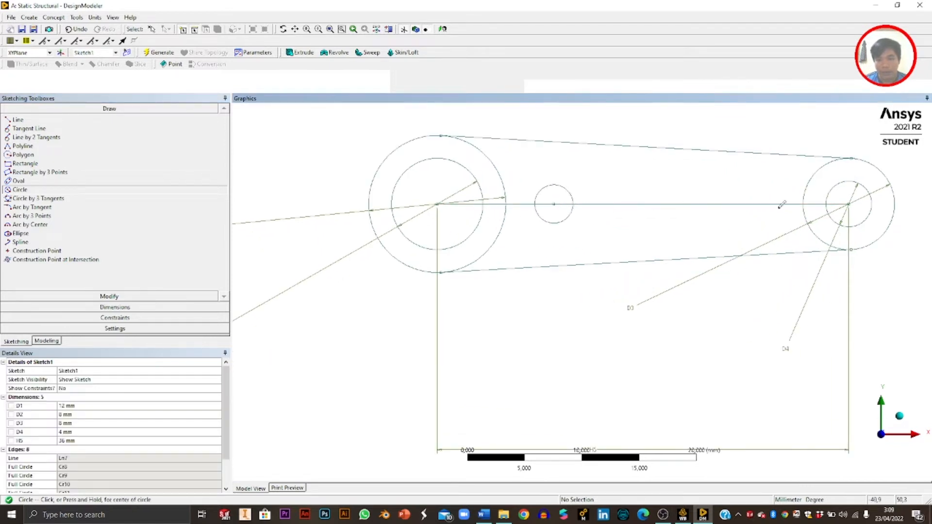
left_click(751, 204)
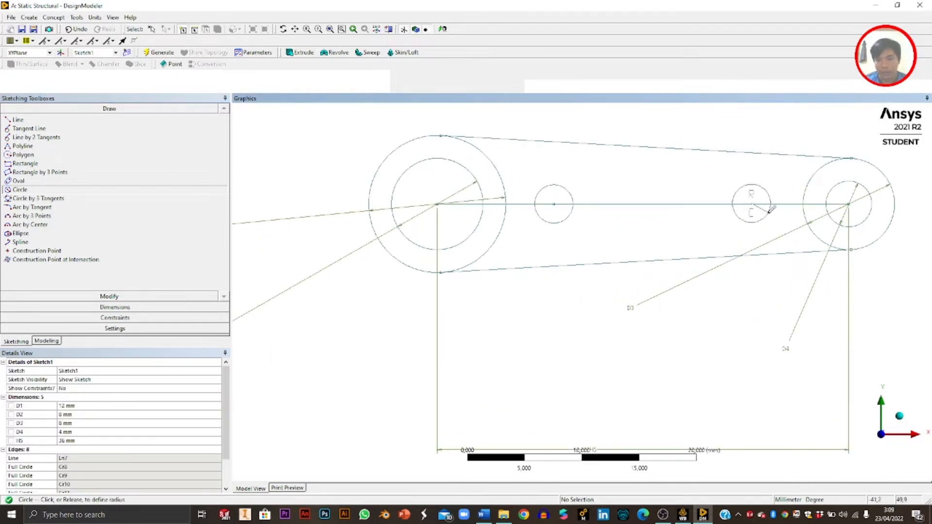
left_click(767, 216)
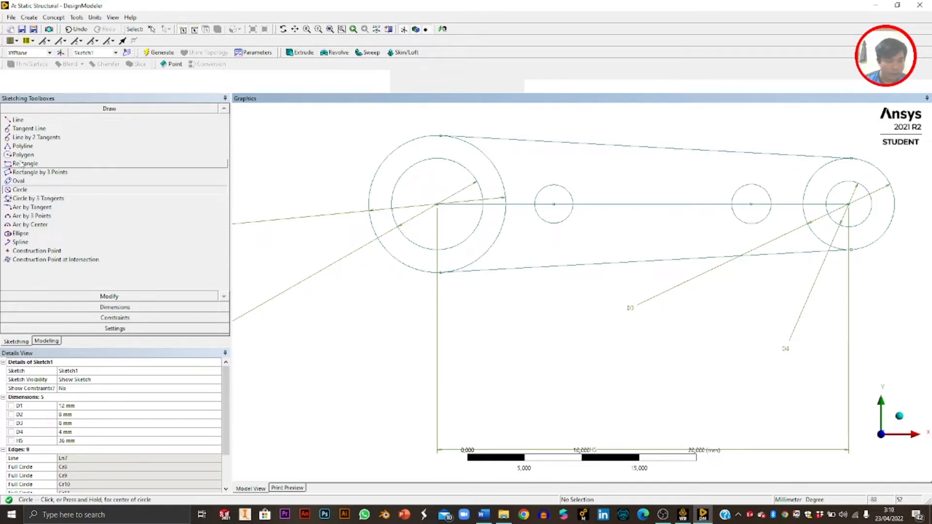
Dimension the diameter of the left small circle on the centre line.
left_click(103, 308)
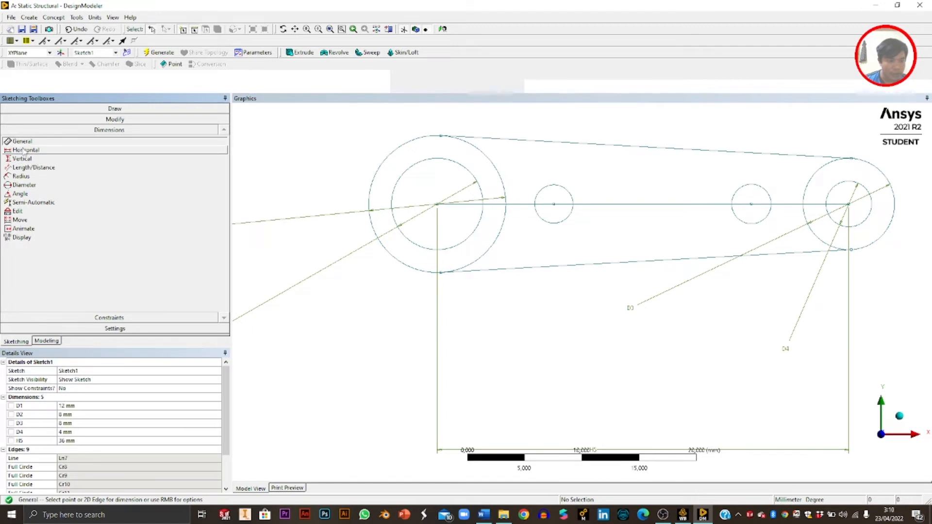
left_click(542, 188)
left_click(543, 176)
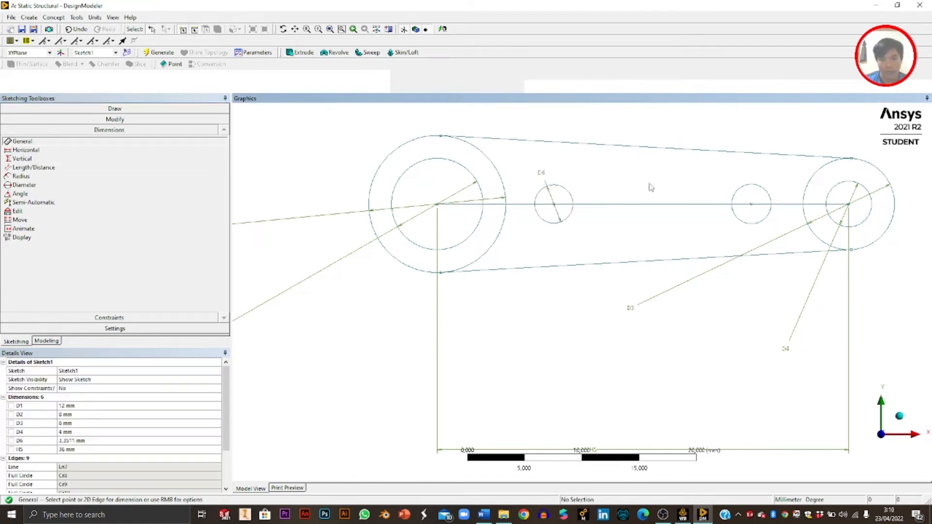
Dimension the diameter of the right small circle on the centre line, and set both small circles' diameters to 3 mm.
left_click(742, 192)
left_click(694, 176)
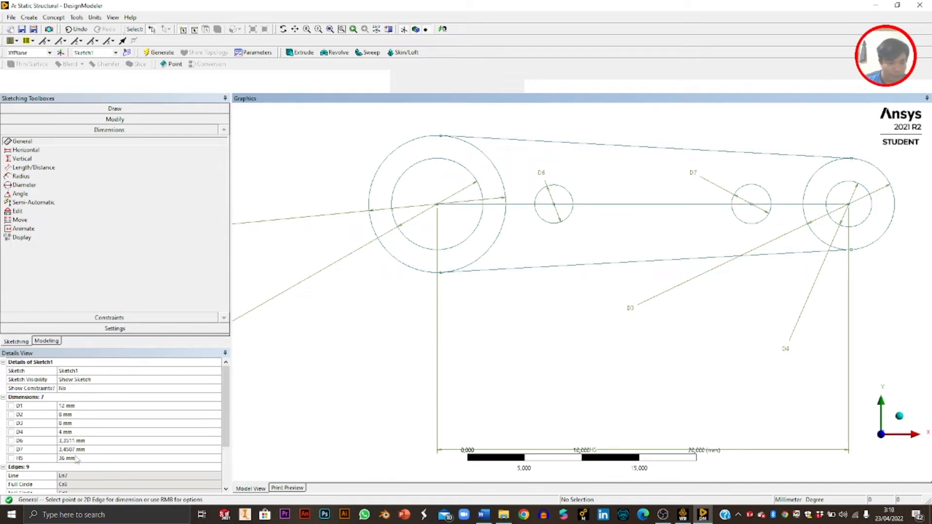
left_click(73, 440)
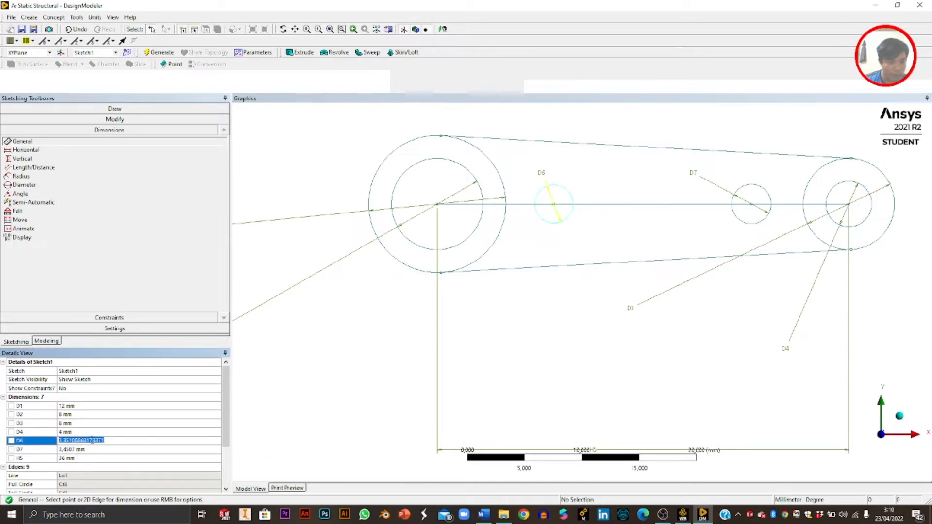
type("3")
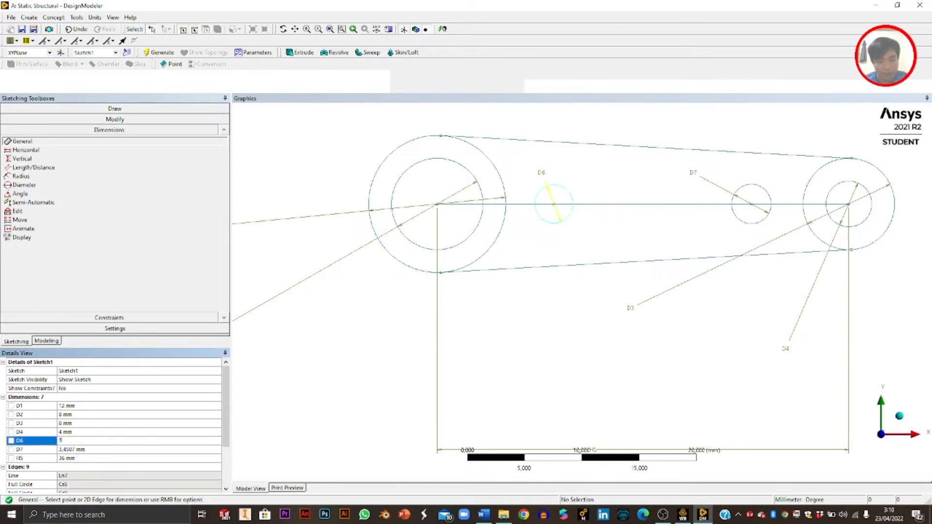
key("Return")
left_click(80, 449)
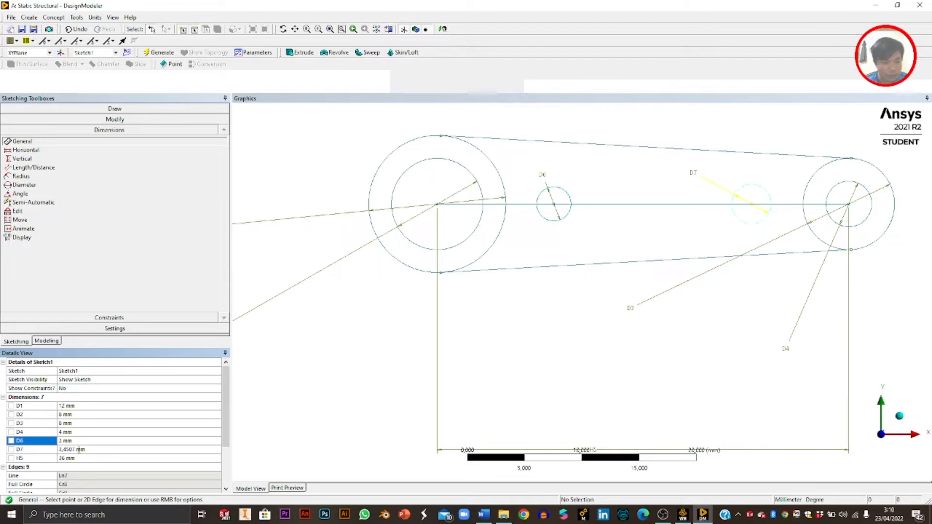
type("3")
key("Return")
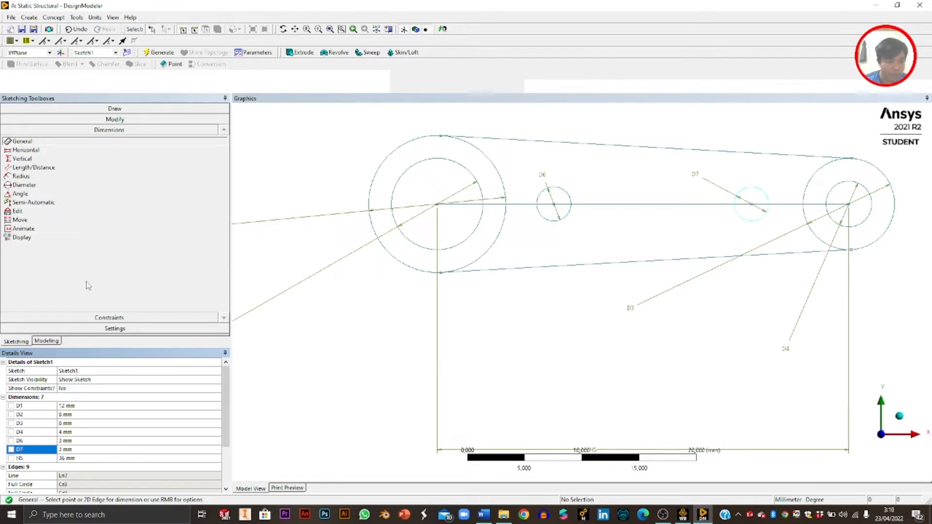
Try to dimension the gap between the left outer circle and the left small circle with a Length/Distance dimension.
left_click(33, 167)
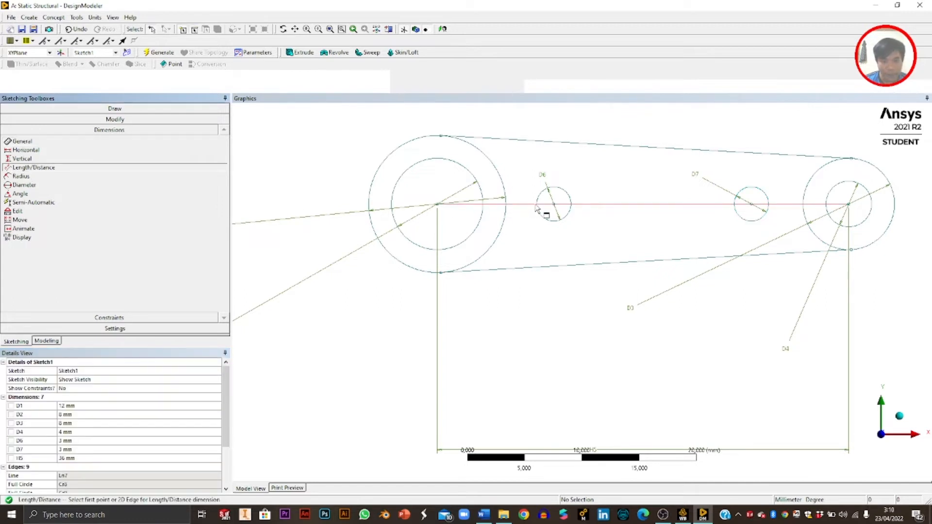
left_click(505, 207)
left_click(508, 210)
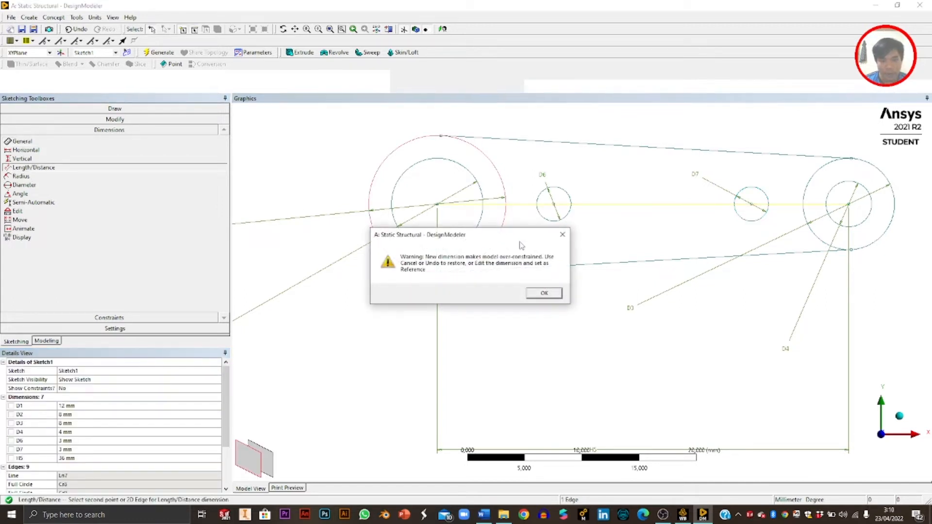
key("Return")
key("Escape")
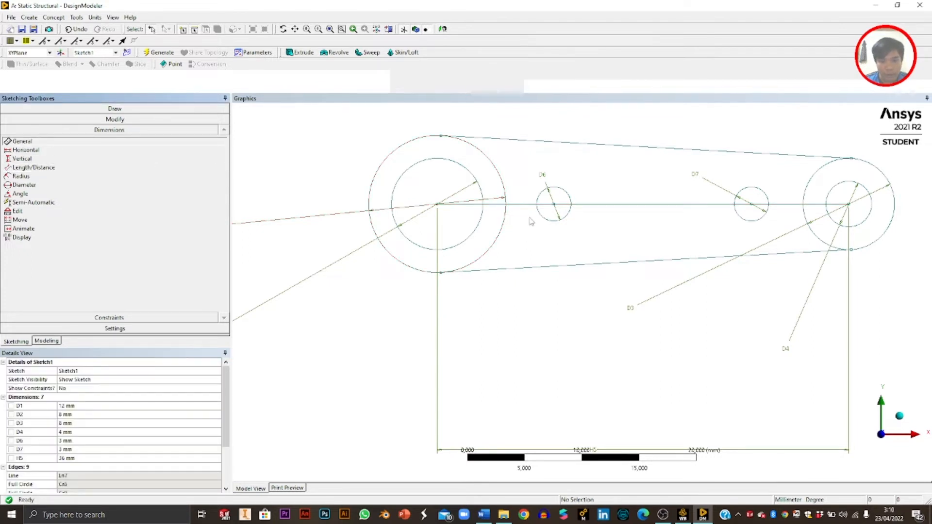
Try General dimensions between the left outer circle and the left small circle, and undo the extra diameter dimension placed.
left_click(509, 214)
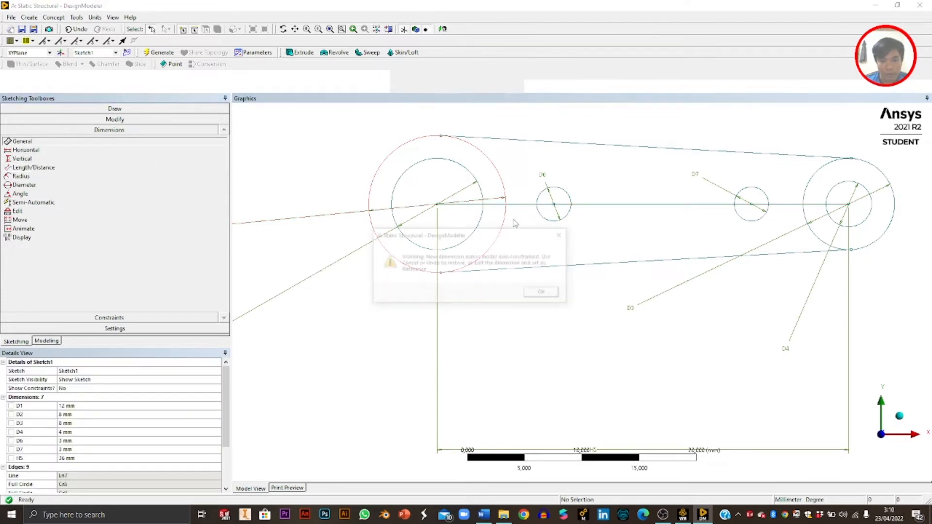
key("Return")
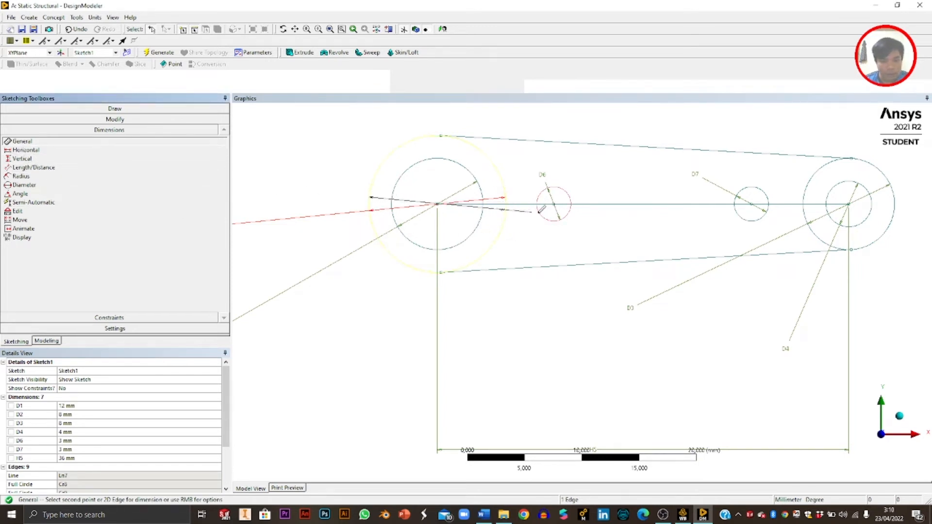
left_click(544, 206)
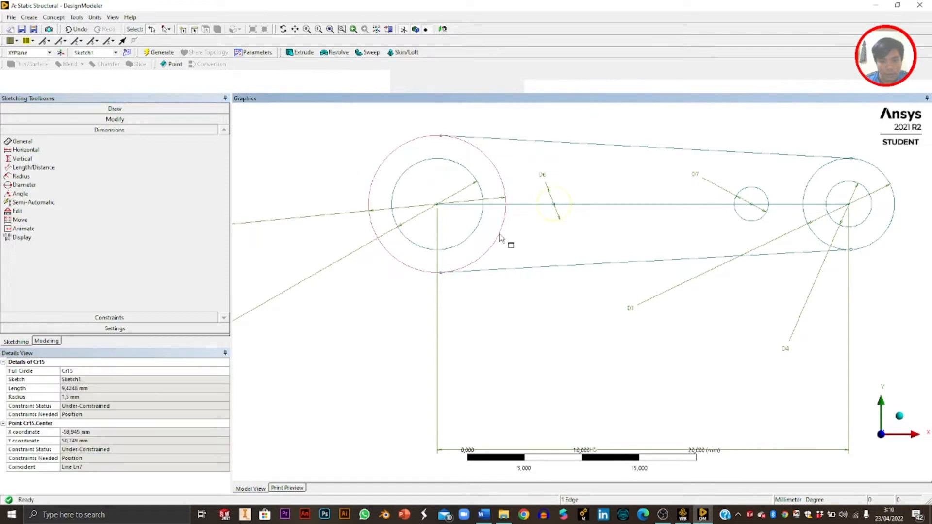
left_click(522, 261)
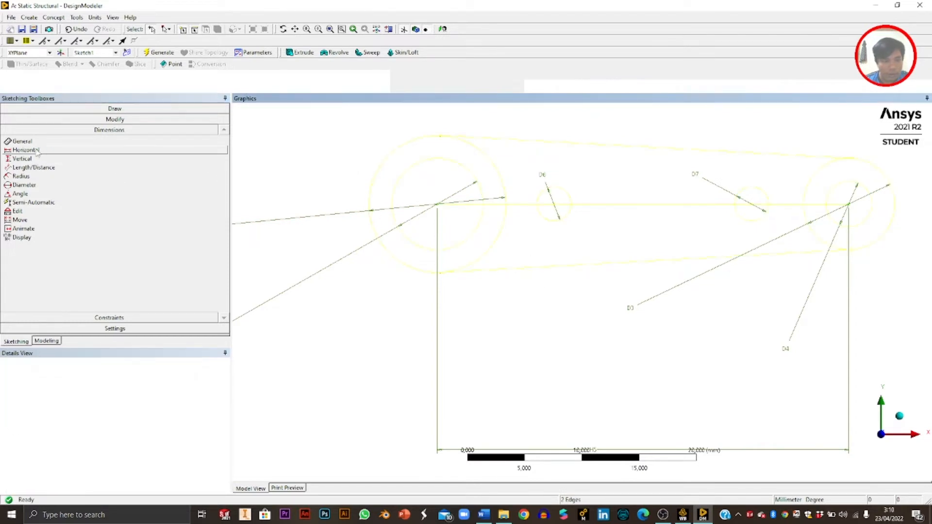
left_click(22, 142)
left_click(557, 221)
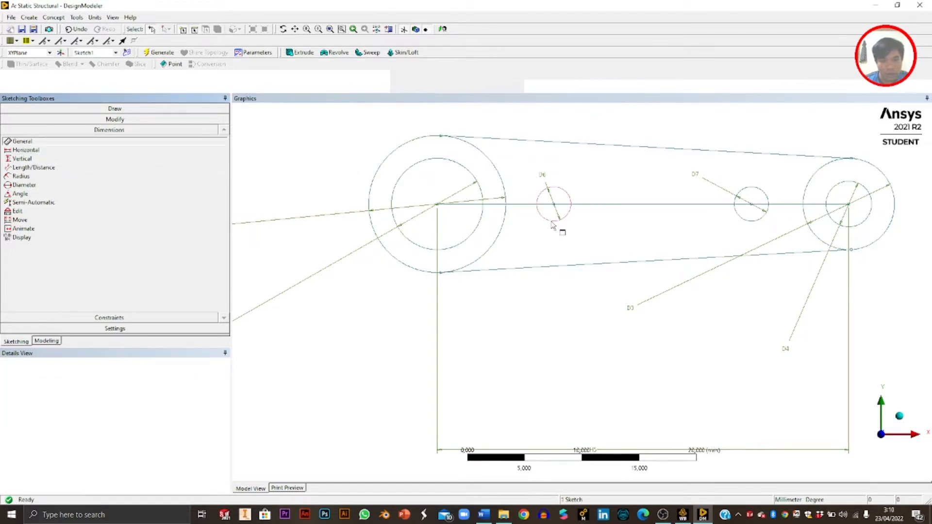
left_click(506, 226)
left_click(562, 235)
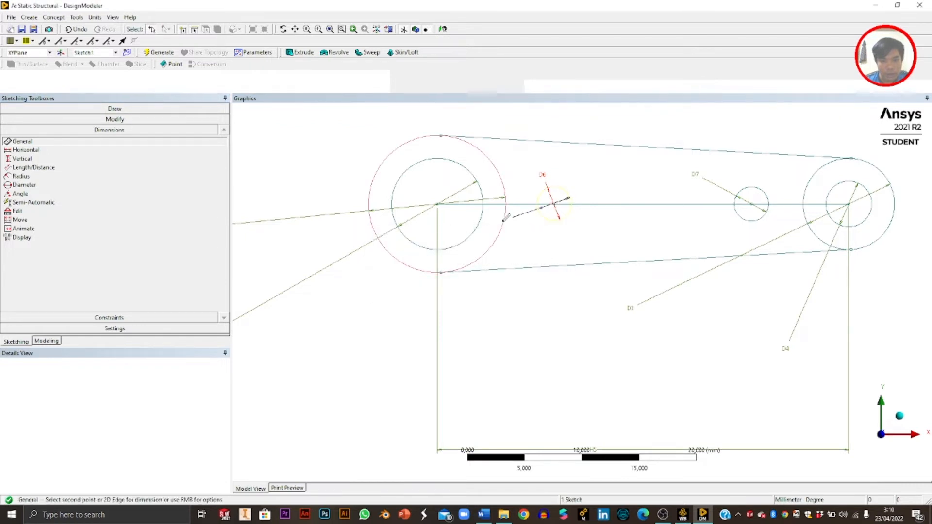
left_click(524, 246)
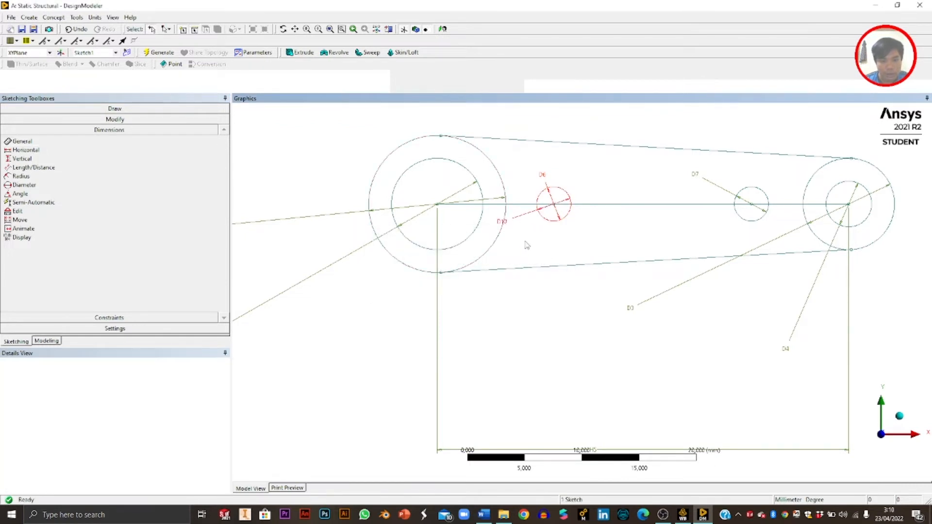
key("ctrl+z")
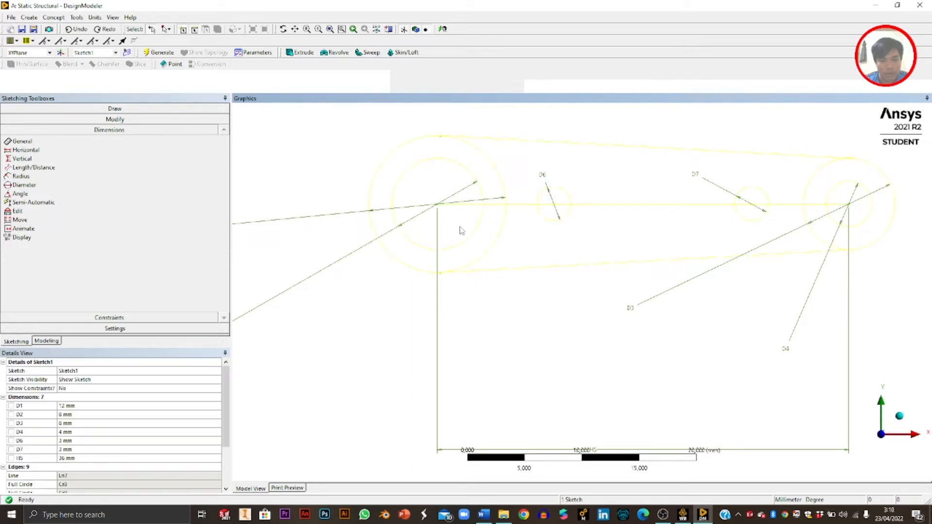
Add horizontal dimensions for the gap between each small circle and the outer end circle nearest to it.
left_click(461, 231)
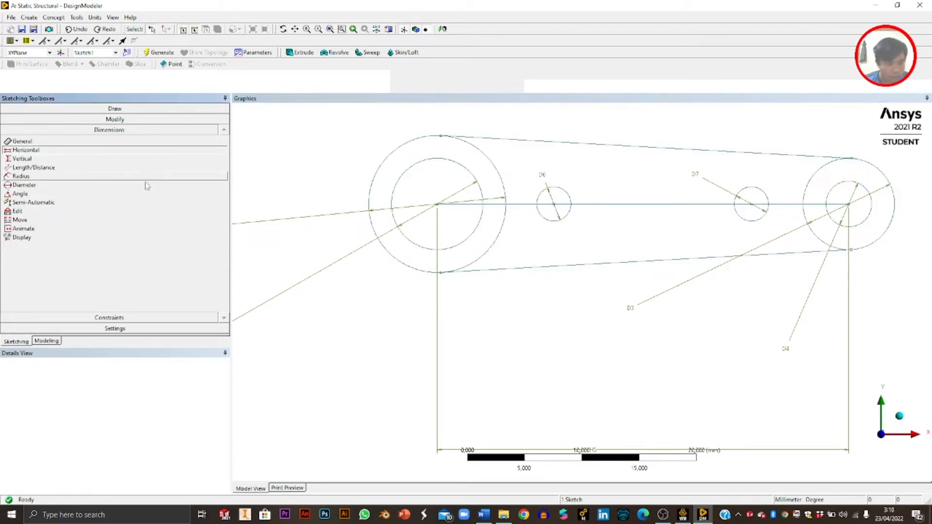
left_click(541, 217)
left_click(505, 224)
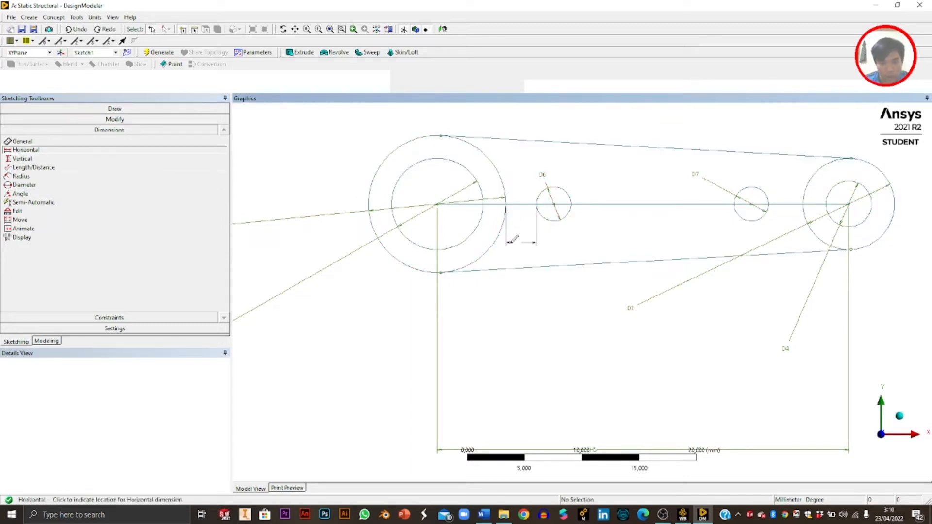
left_click(507, 244)
left_click(770, 213)
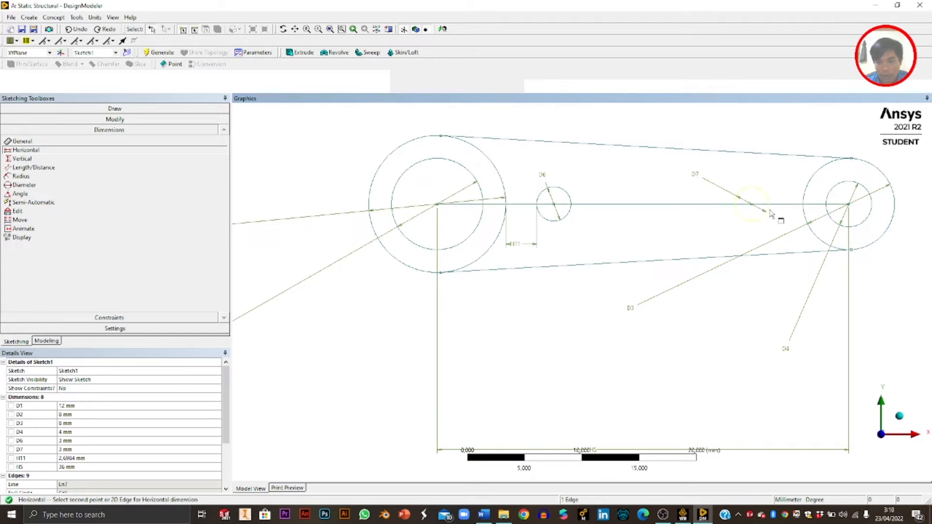
left_click(806, 220)
left_click(801, 231)
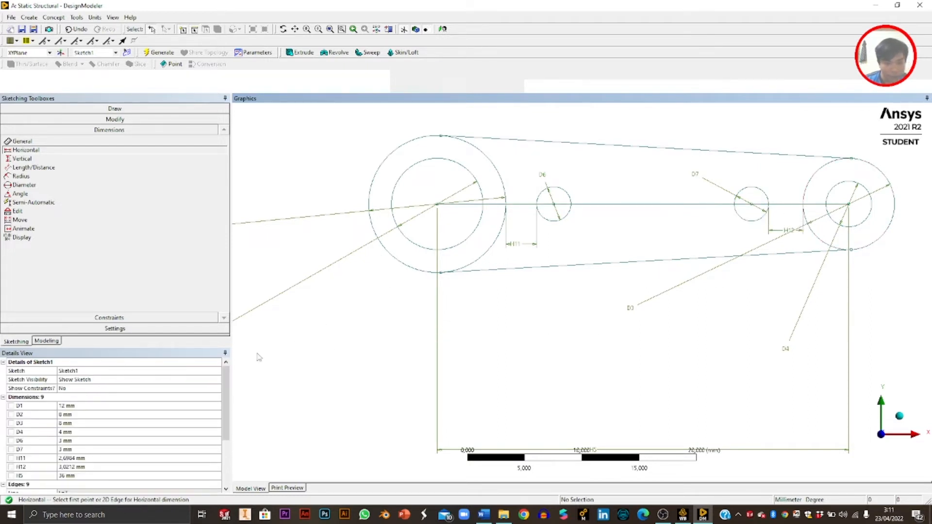
Set both horizontal gaps between the small circles and the outer end circles to 4 mm.
left_click(71, 459)
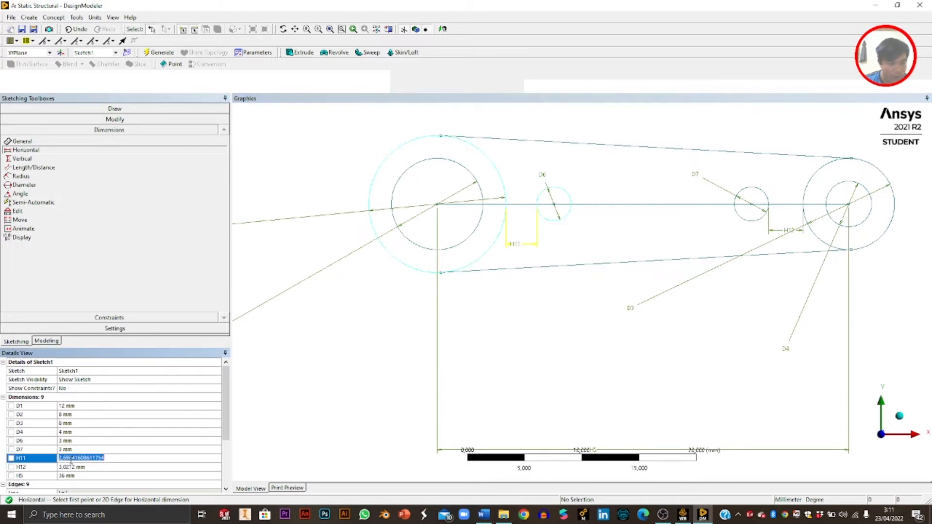
type("4")
key("Return")
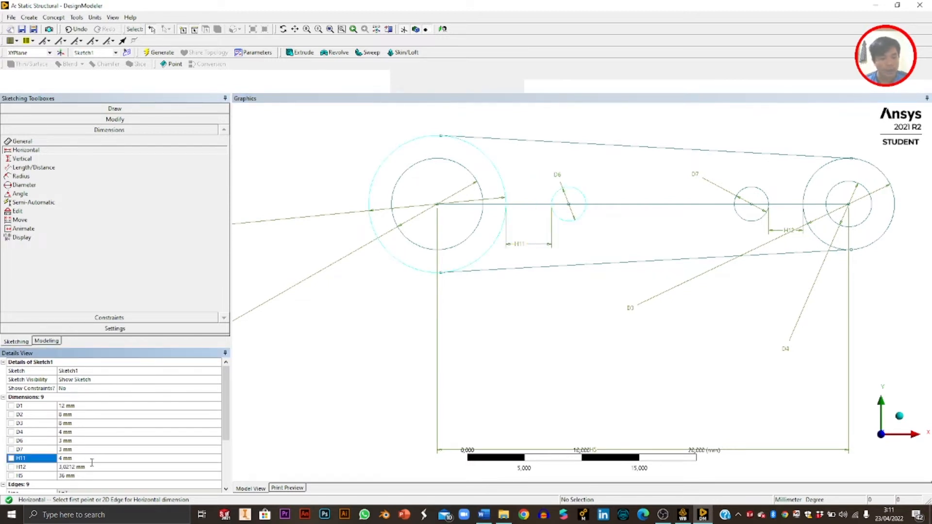
left_click(85, 467)
type("4")
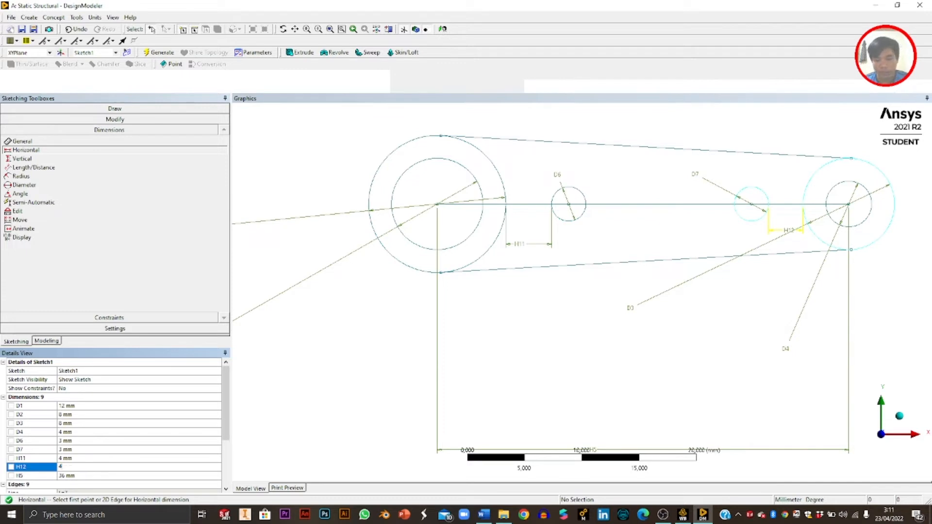
key("Return")
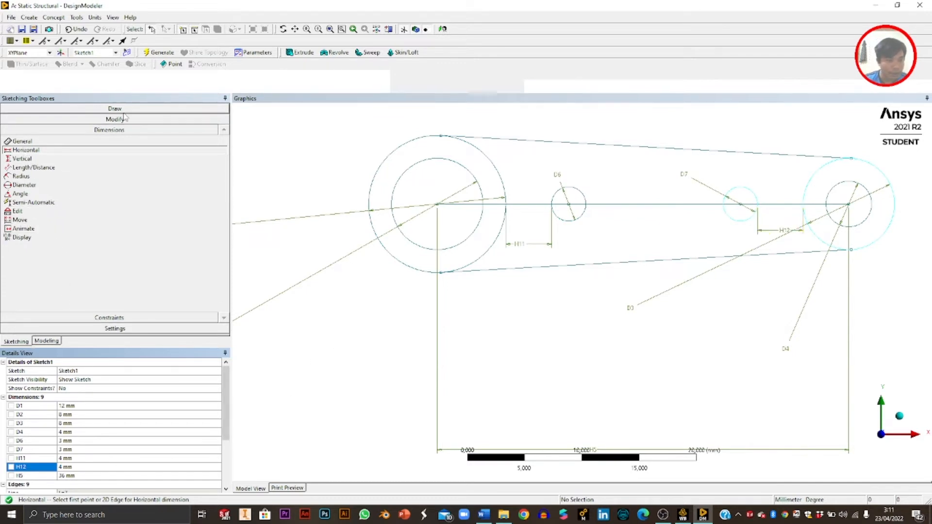
Draw two horizontal lines spanning both small circles, one just below them and one just above them.
left_click(29, 109)
left_click(17, 119)
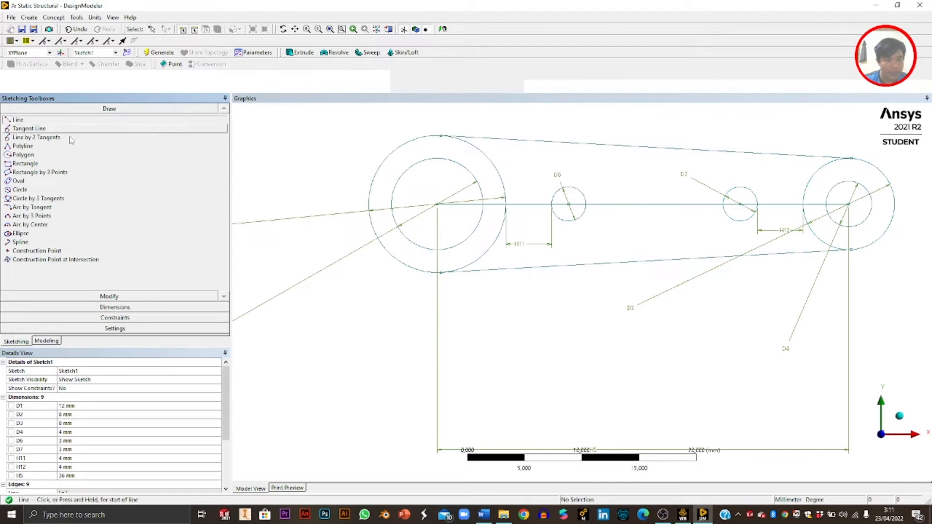
left_click(544, 228)
left_click(757, 228)
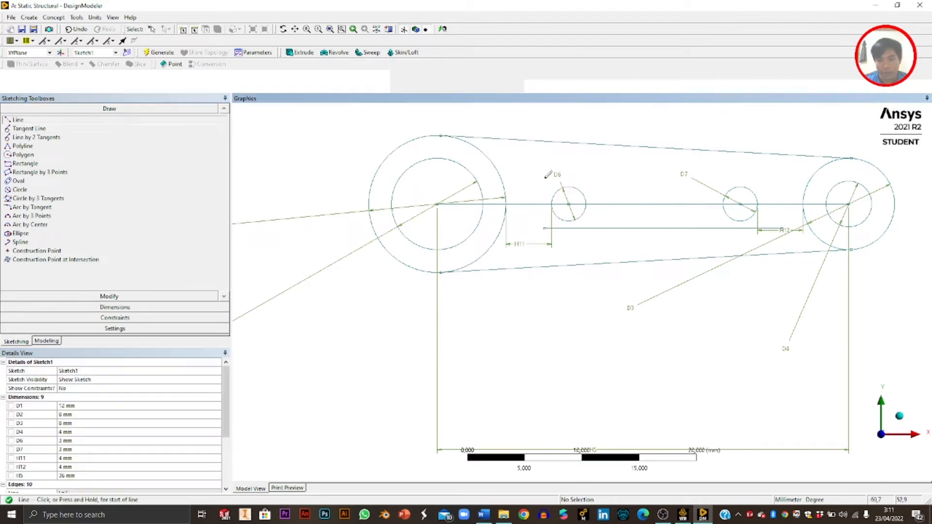
left_click(542, 177)
left_click(761, 179)
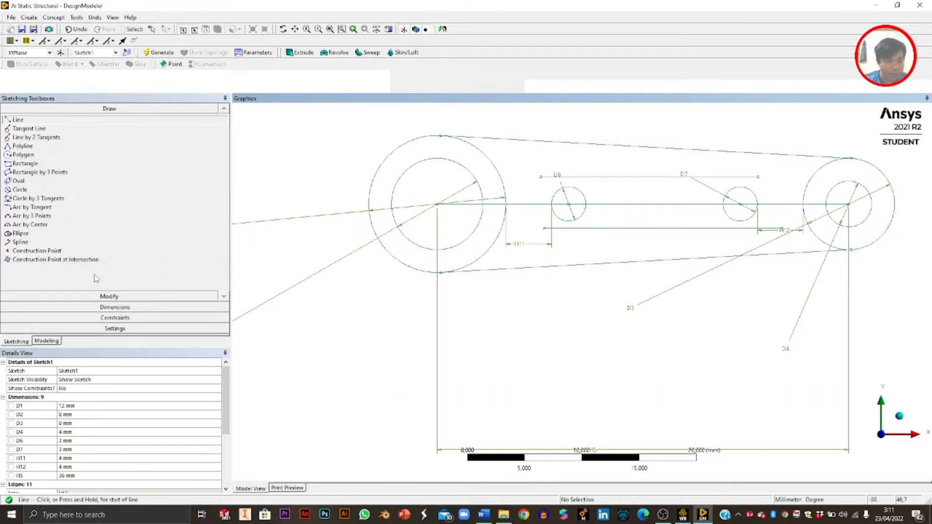
Constrain the upper and lower horizontal lines tangent to the small circles on the centre line.
left_click(110, 319)
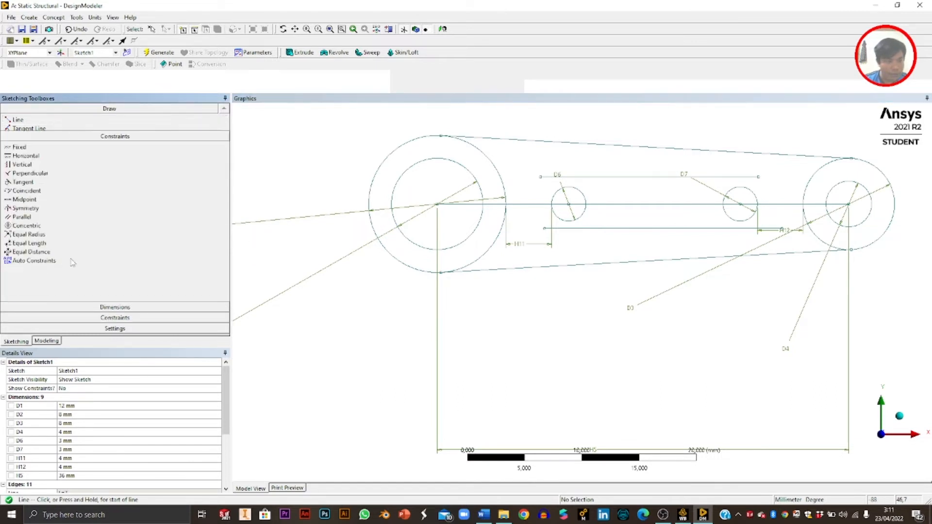
left_click(22, 186)
left_click(585, 177)
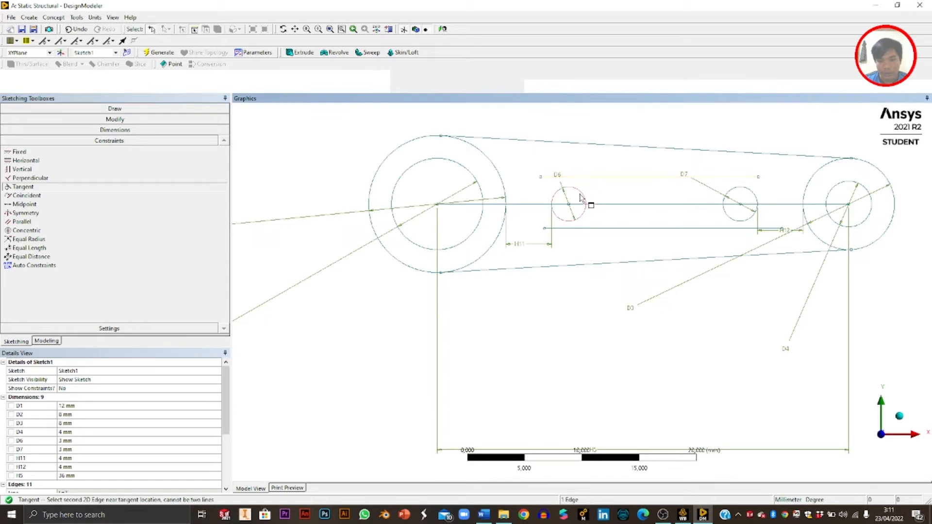
left_click(580, 196)
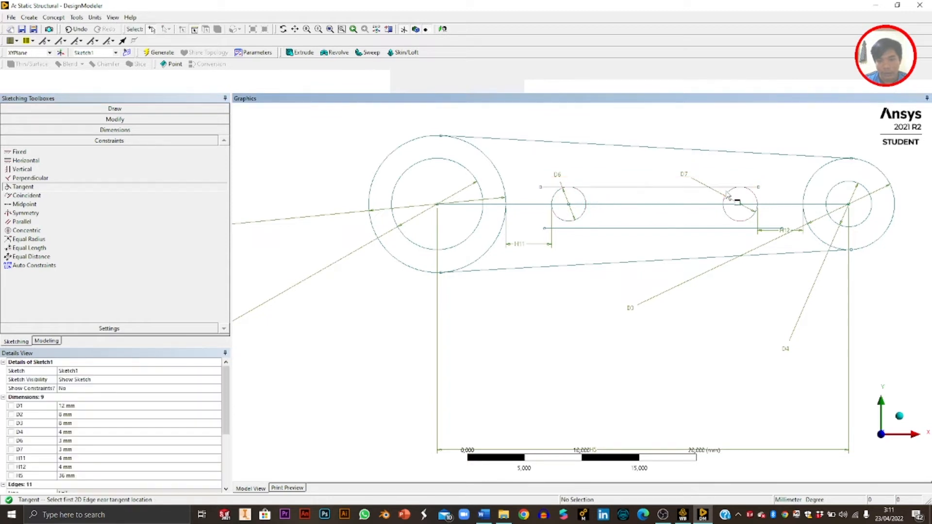
left_click(750, 189)
left_click(757, 207)
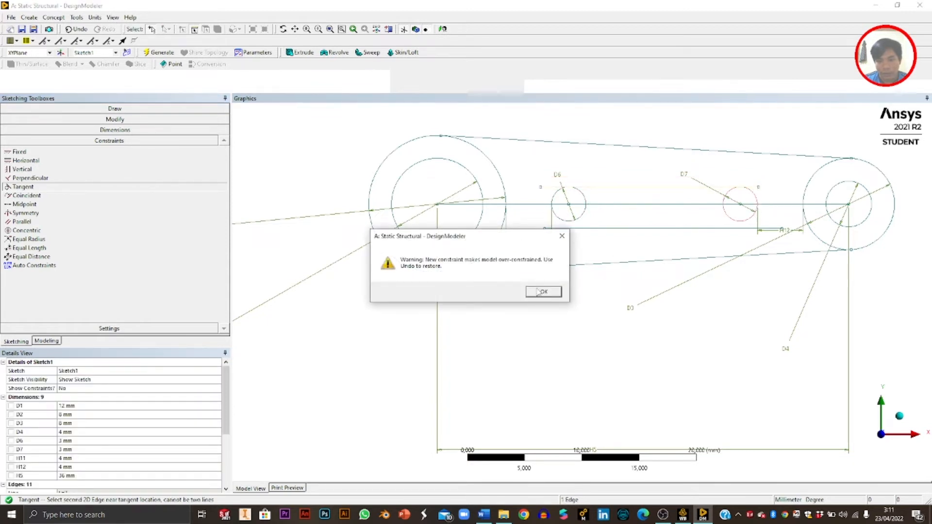
key("Return")
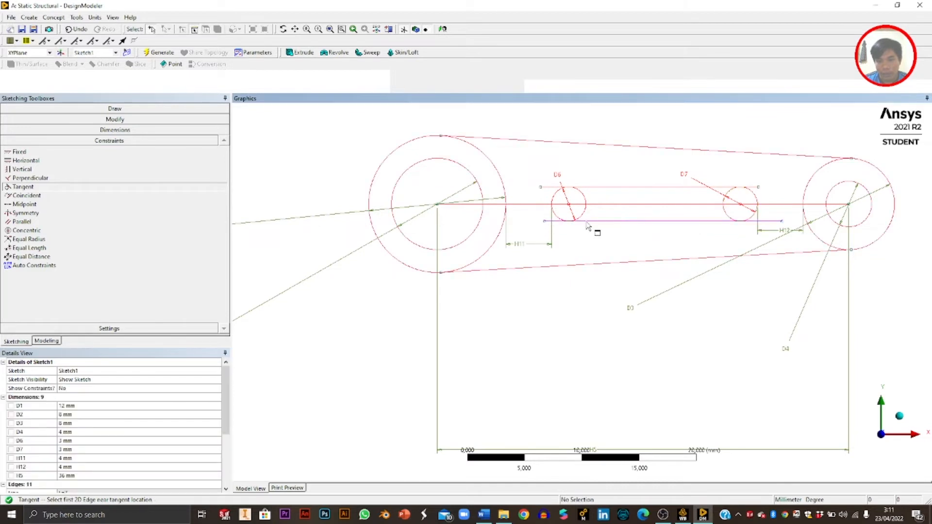
left_click(602, 223)
key("Escape")
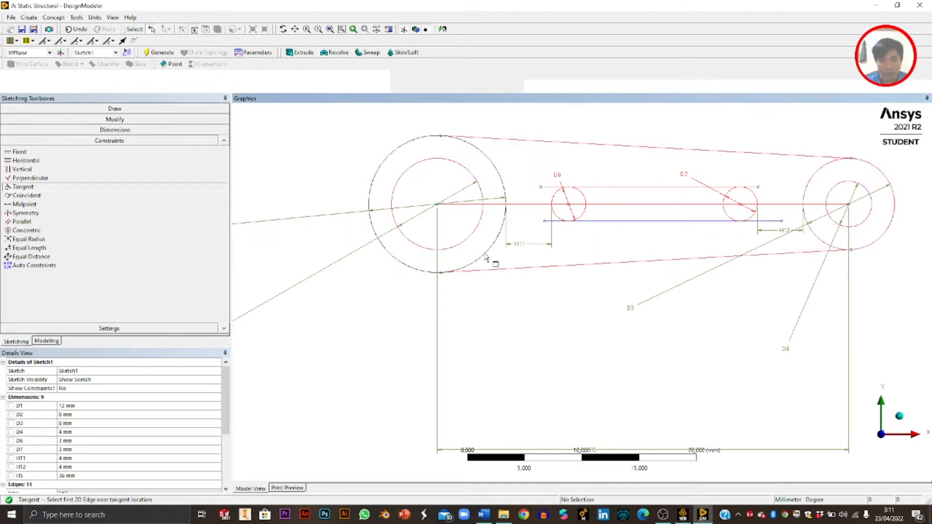
Trim the overhanging ends of both horizontal lines and the inner halves of the two small circles to form the slot outline.
left_click(97, 119)
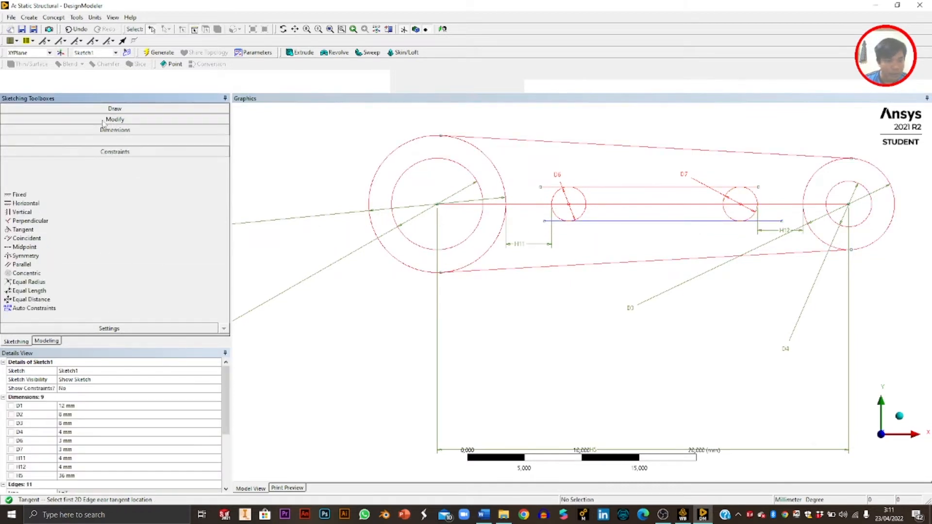
left_click(22, 157)
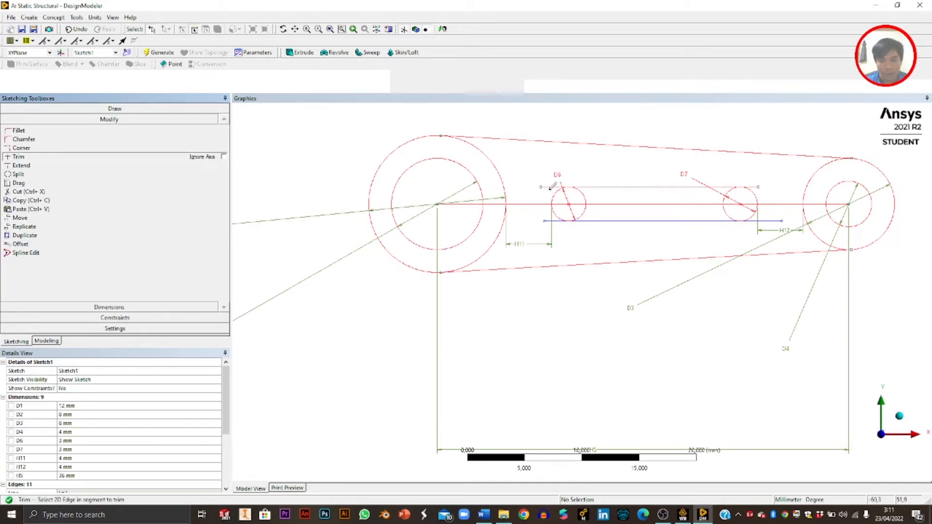
left_click(560, 219)
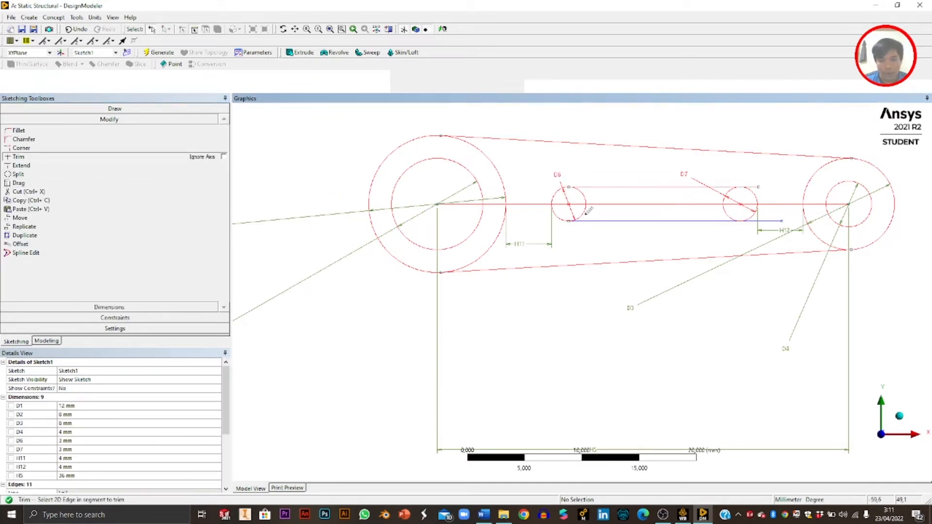
left_click(758, 186)
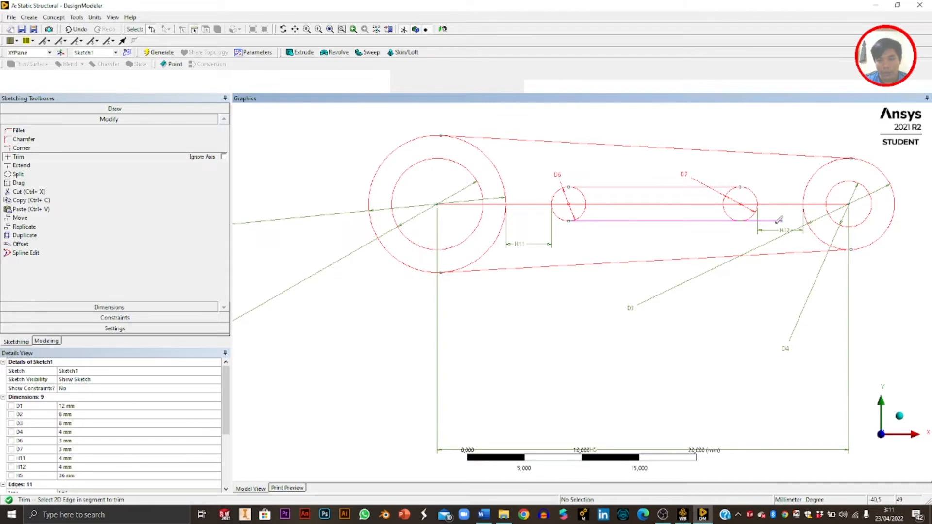
left_click(777, 220)
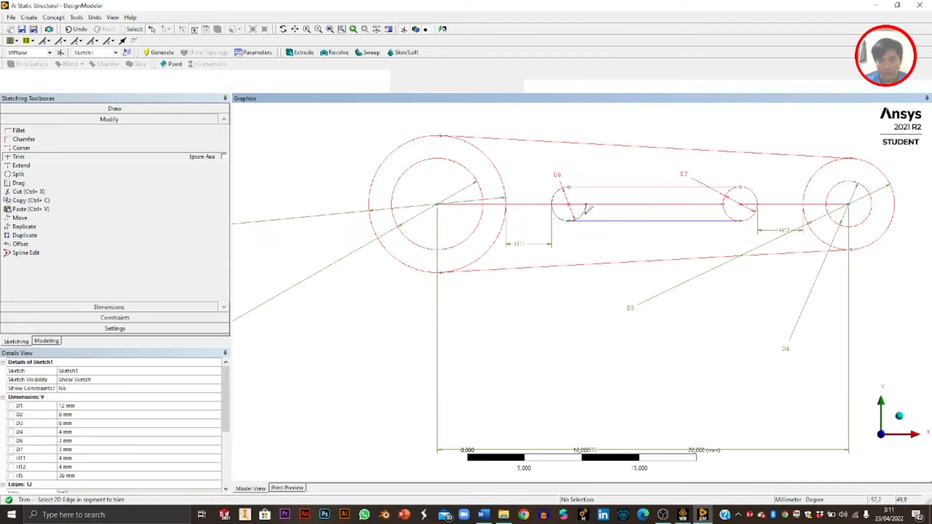
left_click(732, 205)
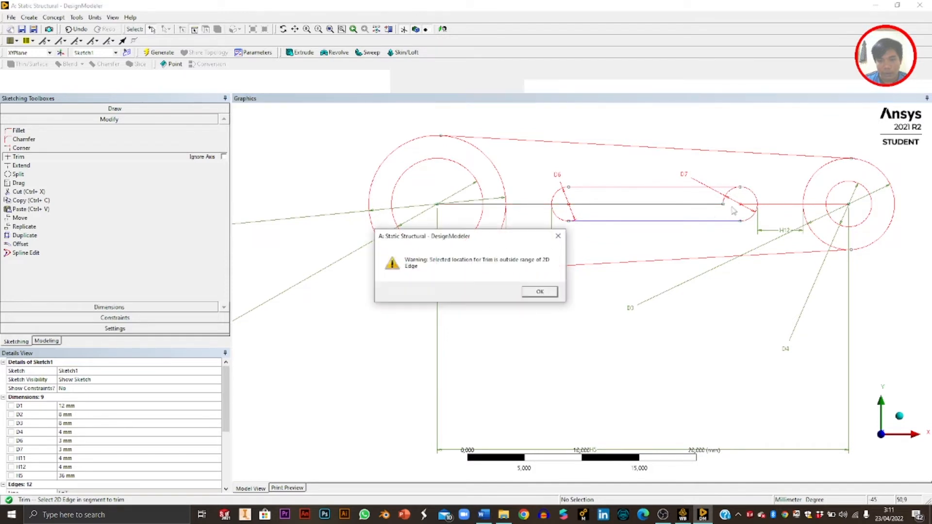
left_click(539, 292)
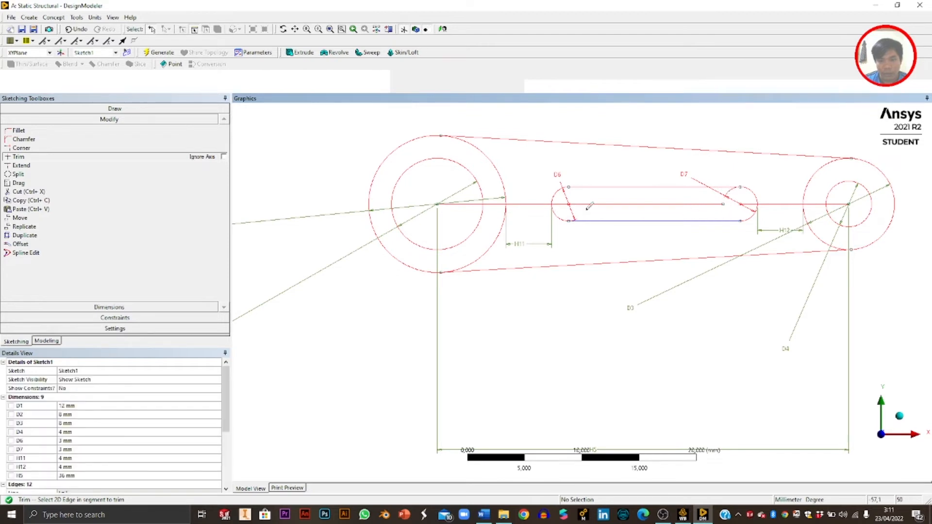
Trim the inner arcs of the two outer end circles between the tangent side lines.
left_click(504, 229)
left_click(810, 182)
left_click(819, 233)
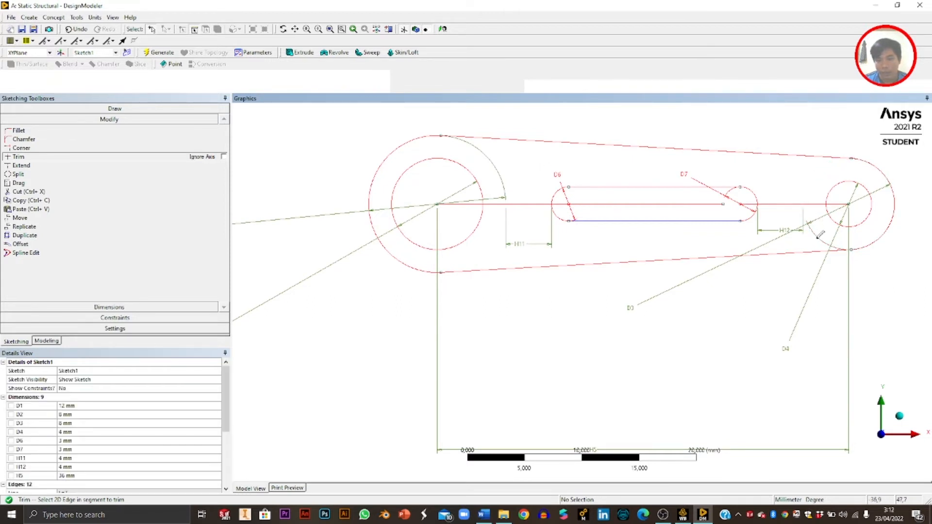
scroll(344, 206, "up", 1)
scroll(343, 206, "down", 2)
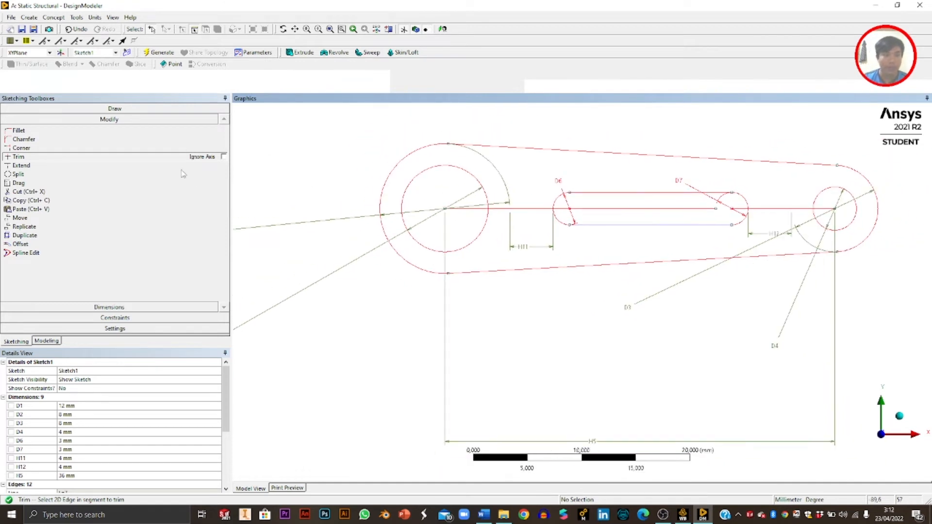
Create a surface from Sketch1 with the Add Material operation and generate it.
left_click(52, 18)
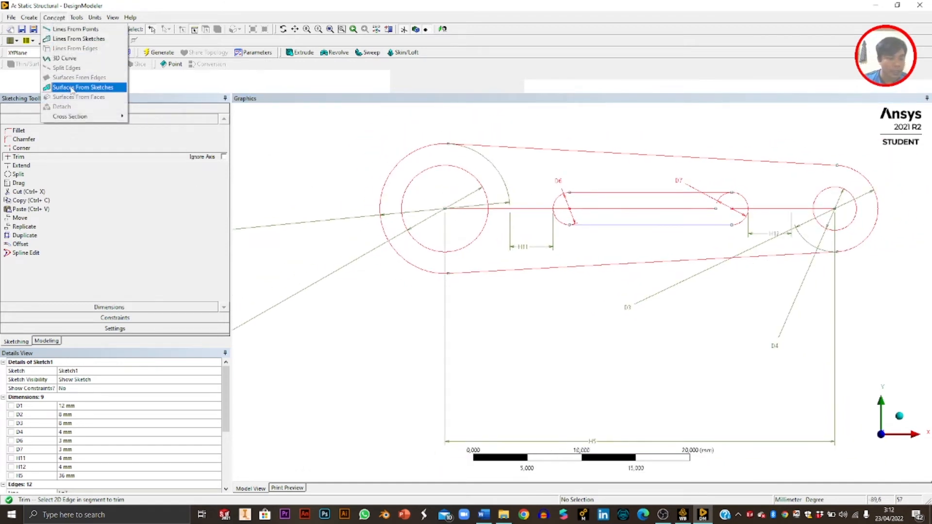
left_click(73, 88)
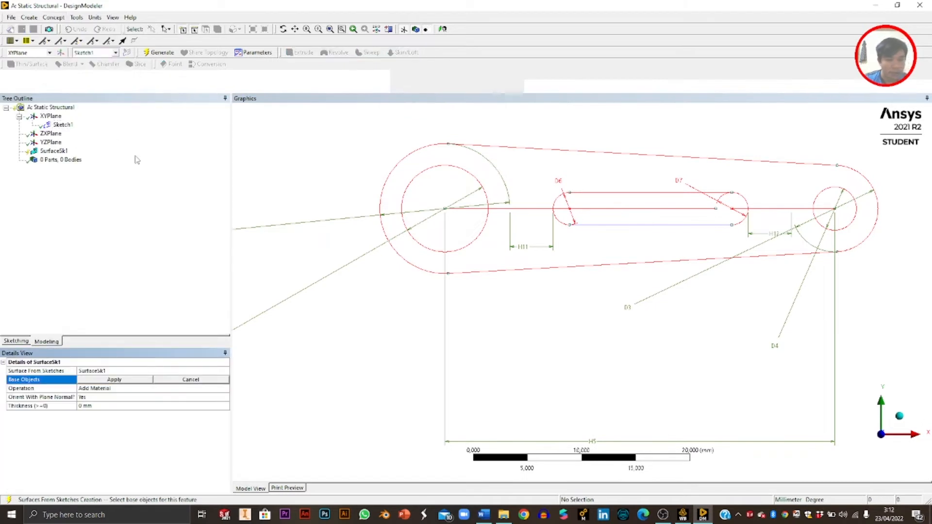
left_click(62, 125)
left_click(109, 380)
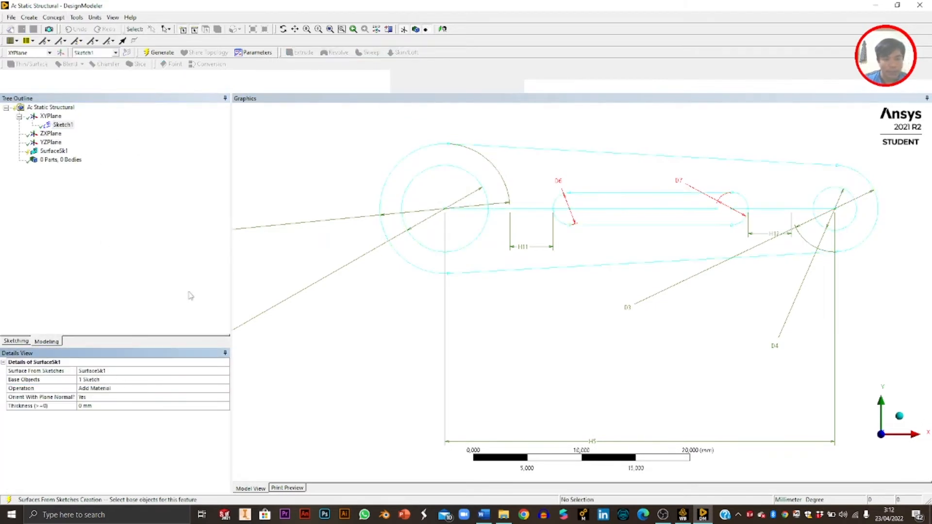
left_click(159, 52)
scroll(371, 168, "up", 2)
scroll(371, 168, "down", 4)
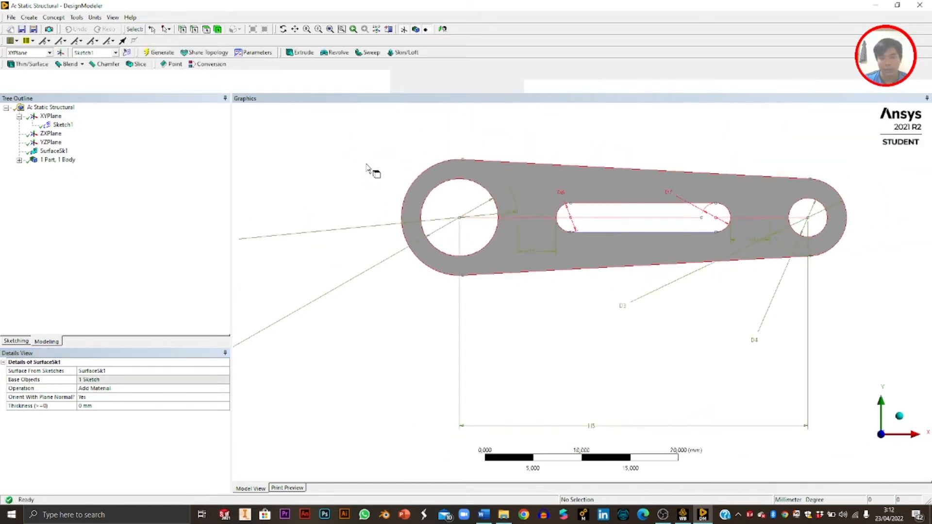
middle_click_drag(615, 174, 588, 183)
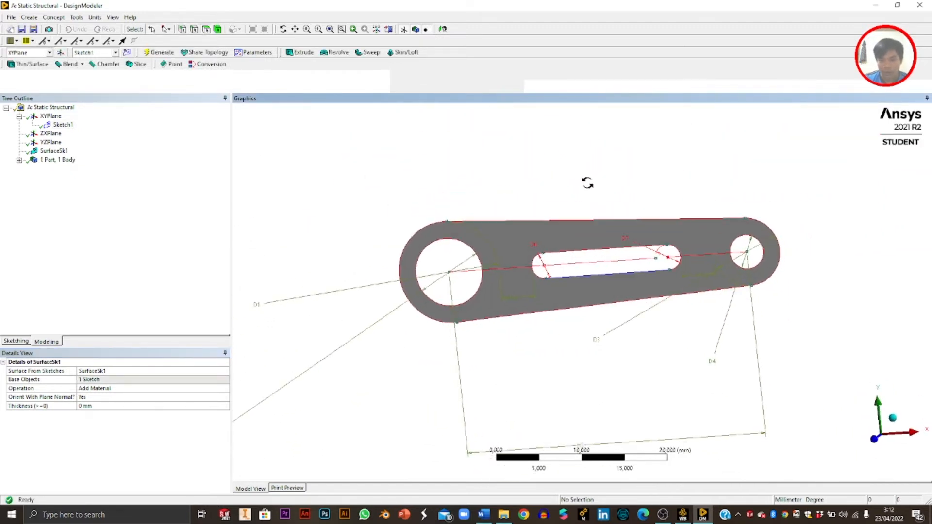
scroll(691, 250, "down", 2)
scroll(691, 250, "up", 2)
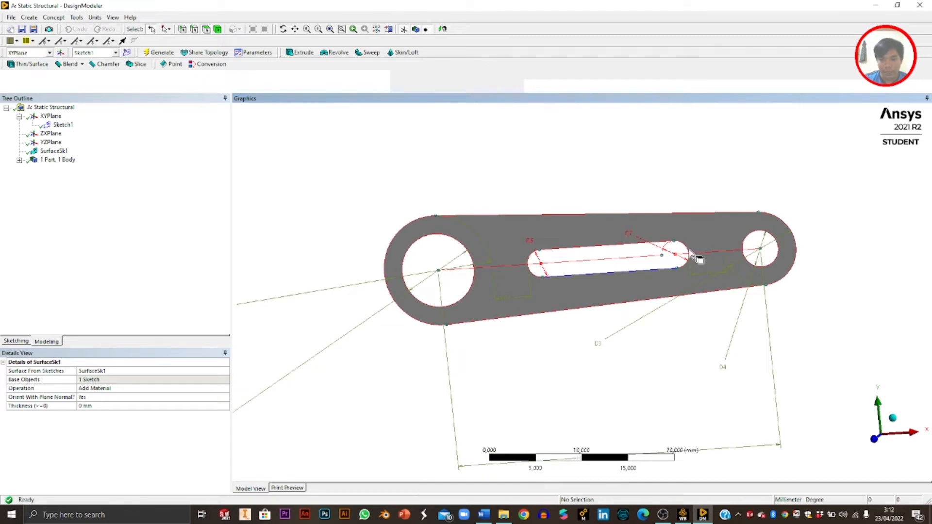
Set the surface body's thickness mode to User Defined and its thickness to 5 mm.
left_click(31, 162)
left_click(19, 160)
left_click(69, 168)
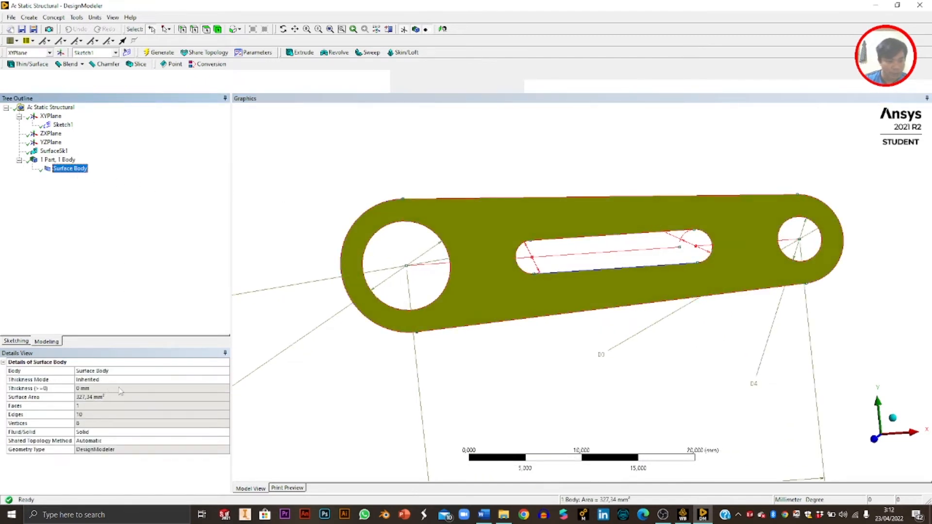
double_click(139, 380)
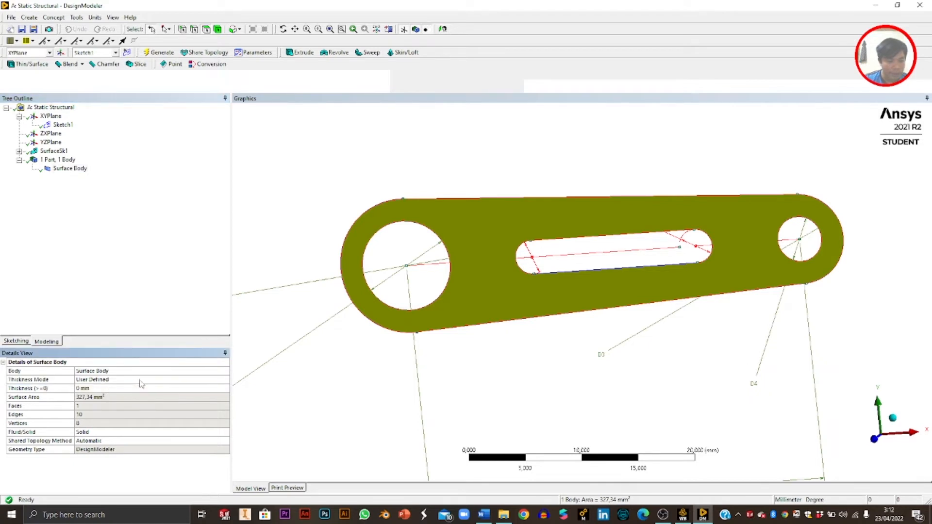
left_click(226, 380)
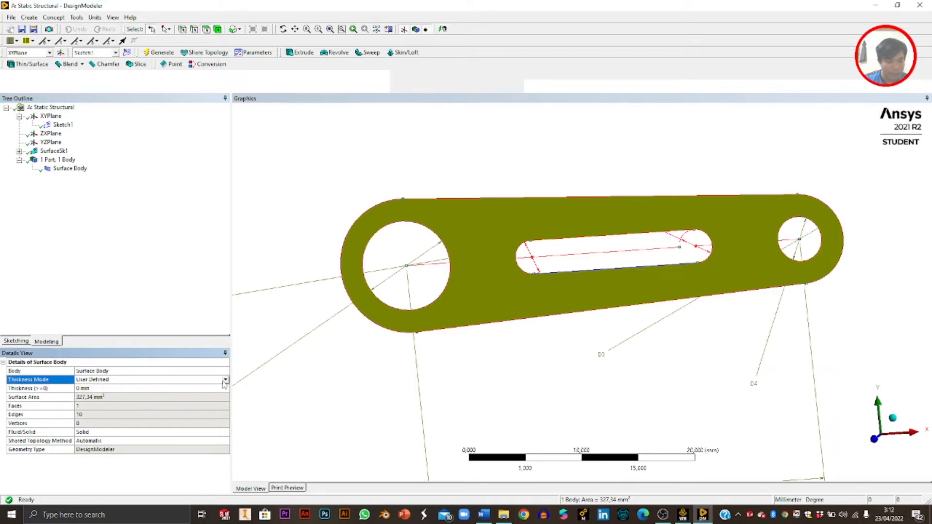
left_click(223, 381)
left_click(133, 392)
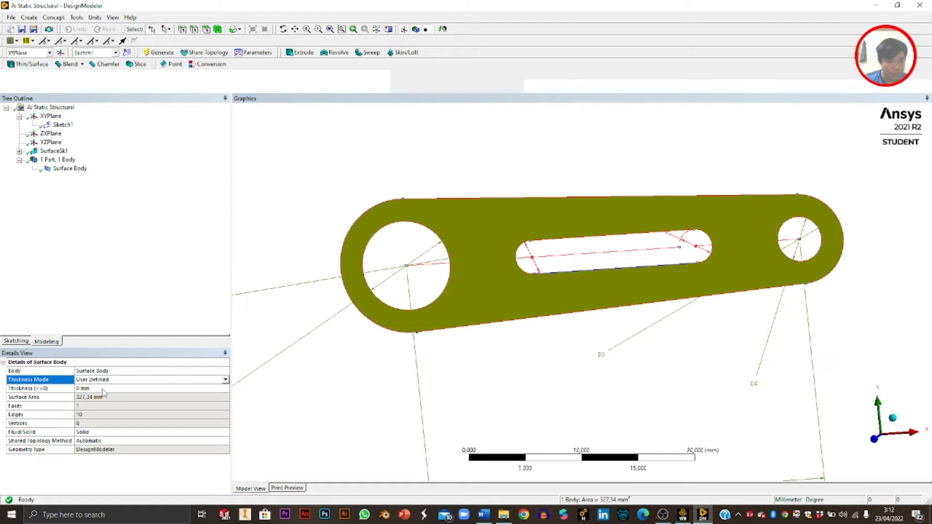
left_click(103, 388)
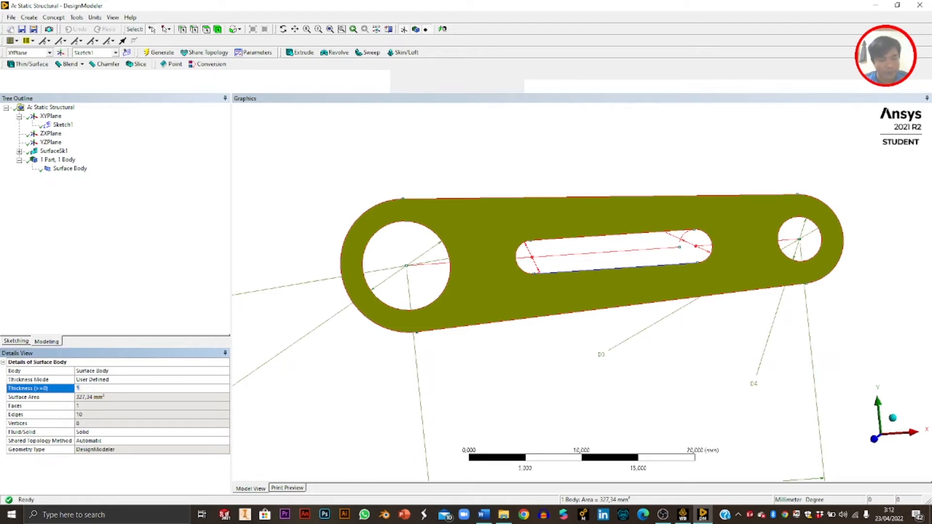
key("Return")
left_click(89, 242)
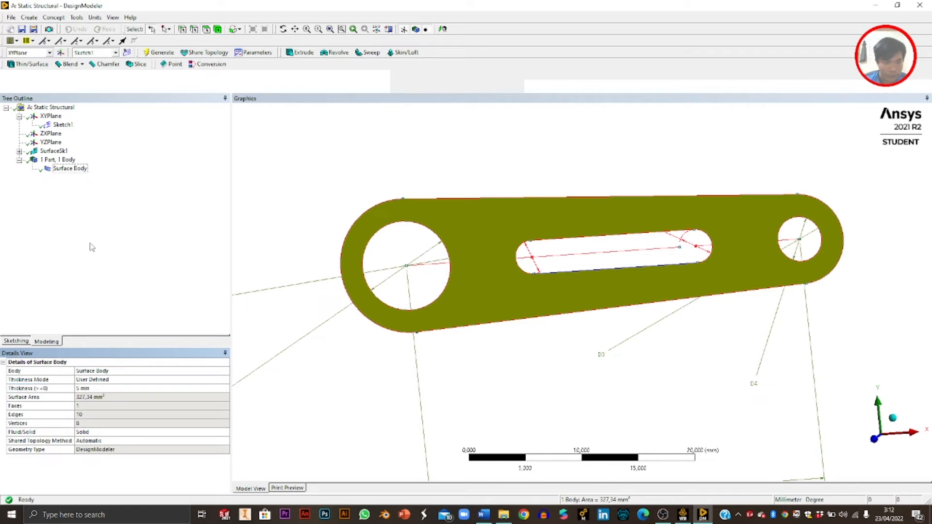
scroll(518, 231, "up", 3)
scroll(519, 230, "down", 4)
scroll(518, 232, "down", 3)
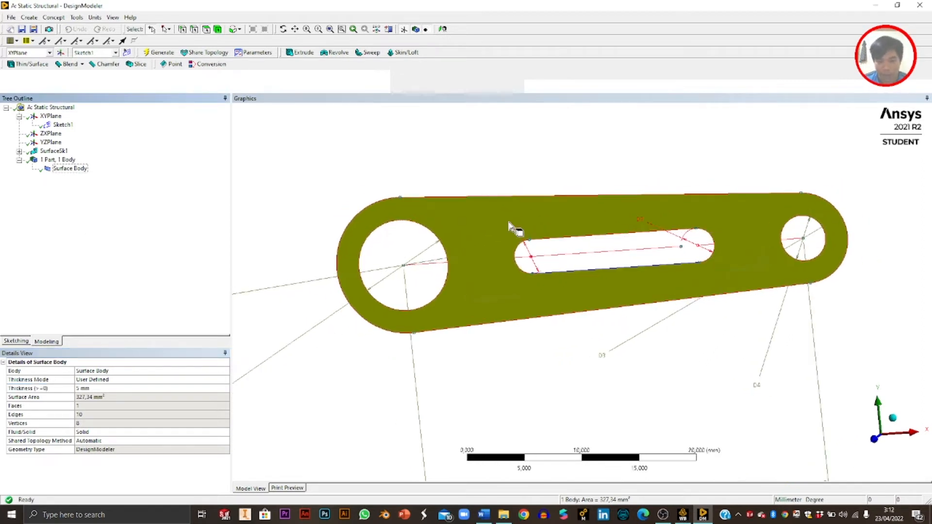
middle_click_drag(514, 222, 467, 195)
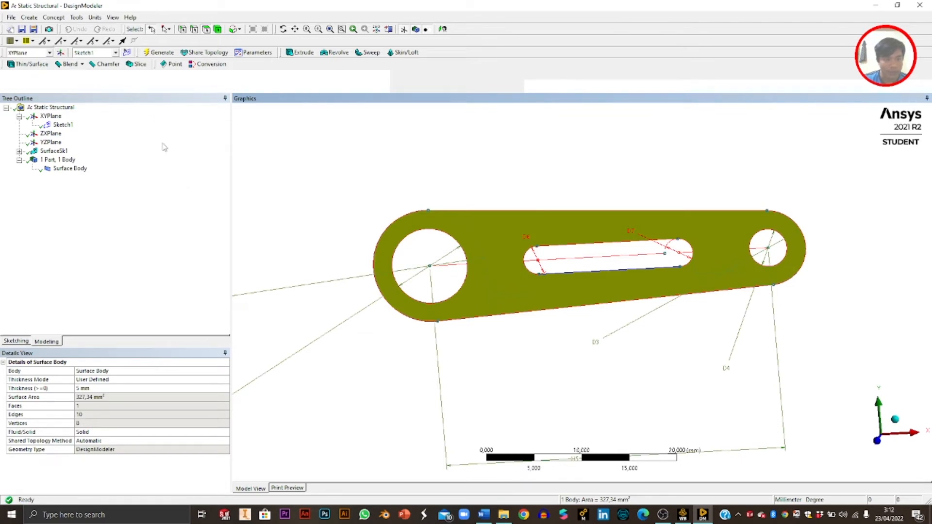
Switch to Workbench and open the Model cell of the Static Structural system in Mechanical.
left_click(683, 515)
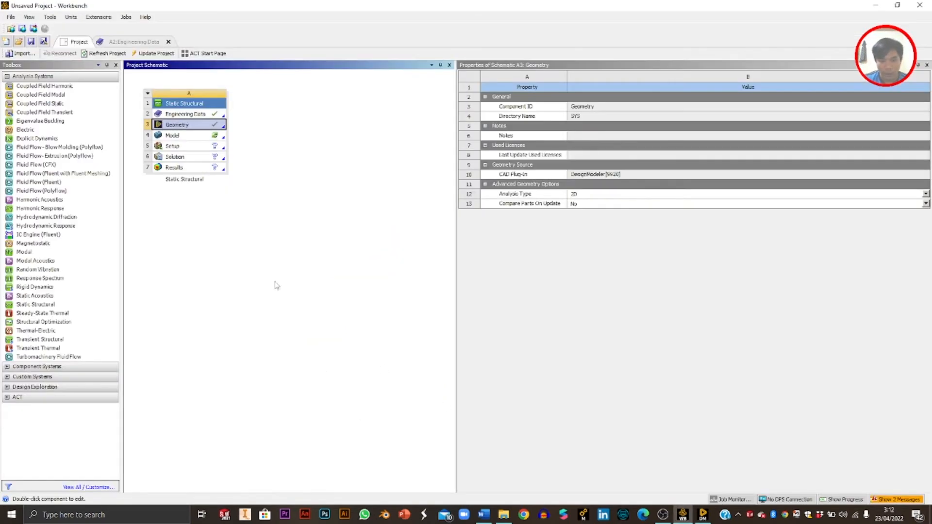
left_click(196, 138)
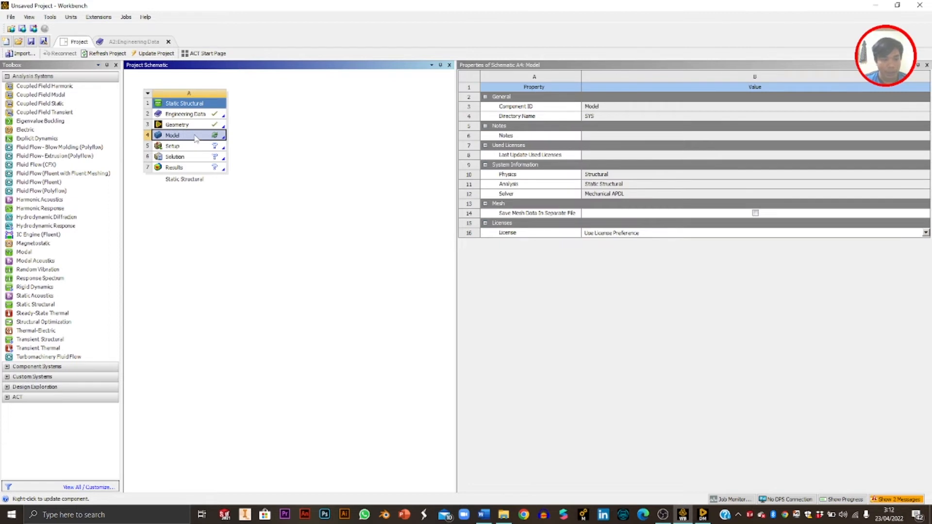
double_click(196, 137)
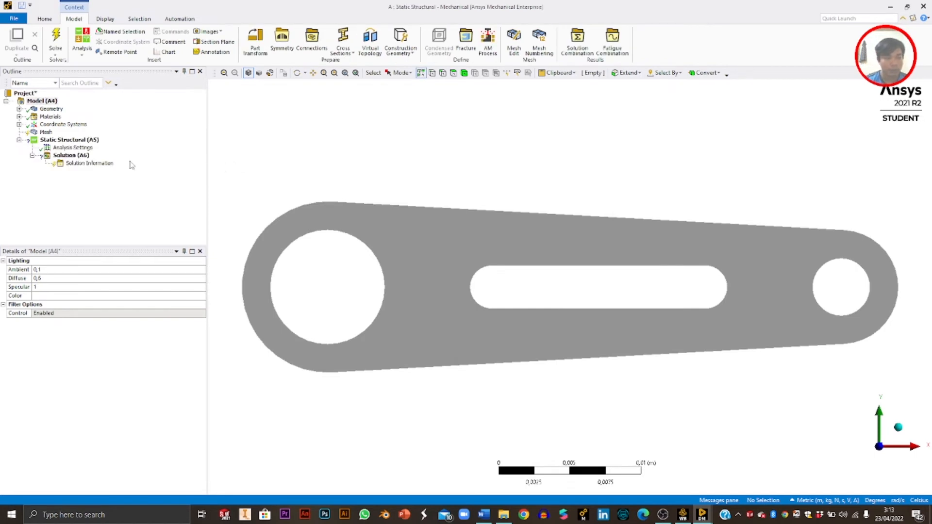
Assign the Structural Steel material to the surface body under Geometry.
left_click(50, 109)
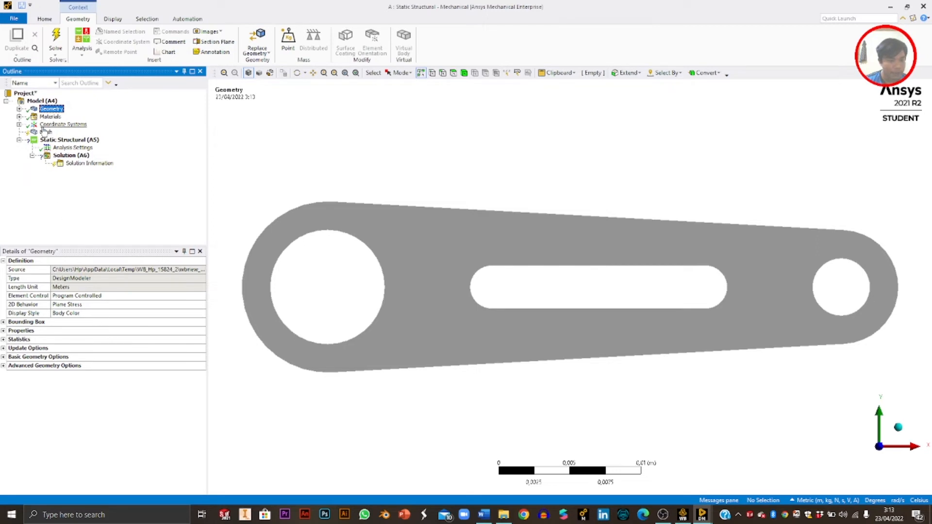
left_click(19, 117)
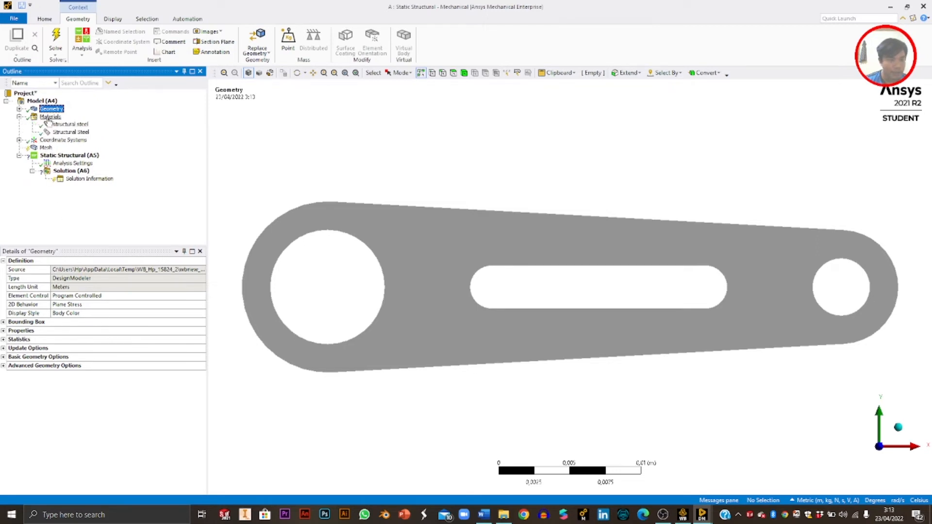
left_click(18, 109)
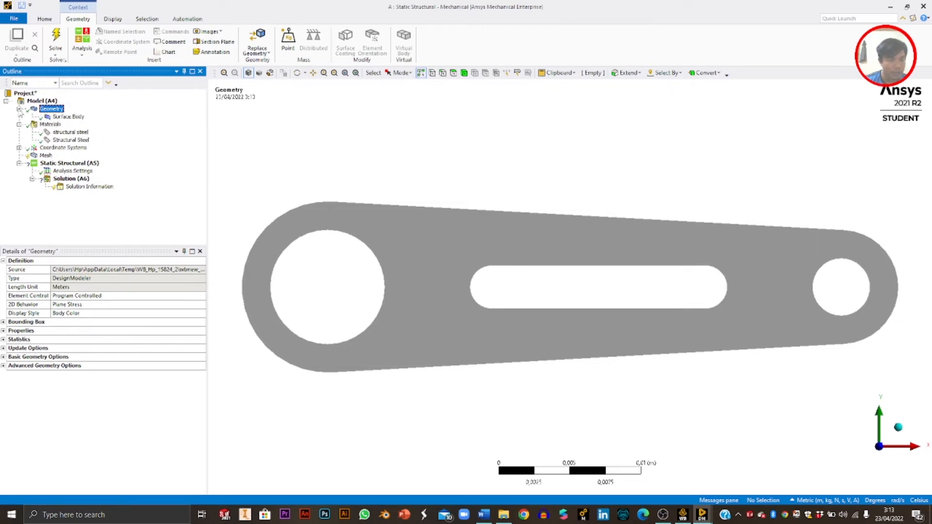
left_click(65, 117)
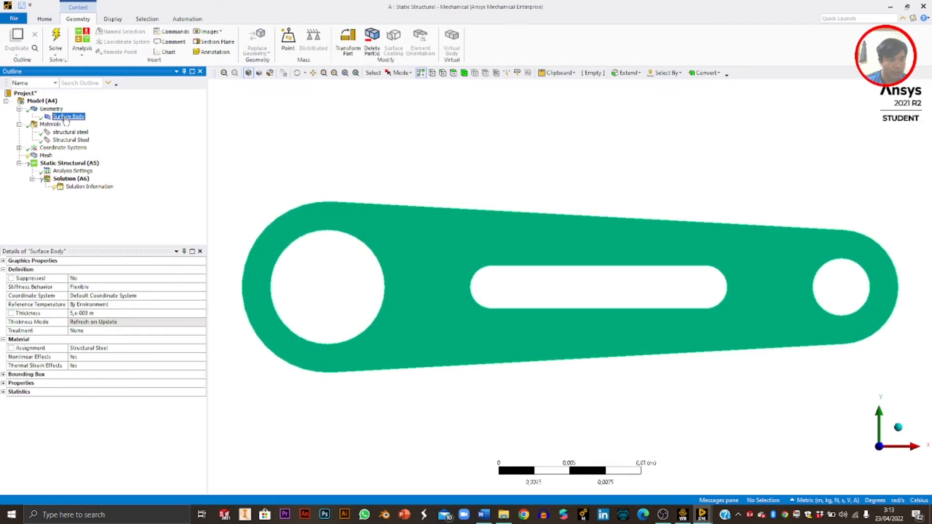
left_click(116, 353)
left_click(202, 349)
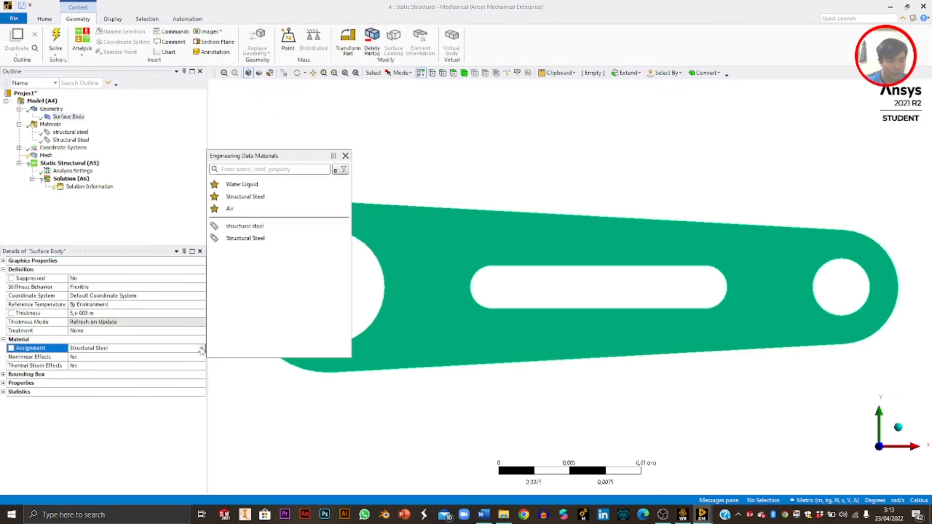
left_click(254, 240)
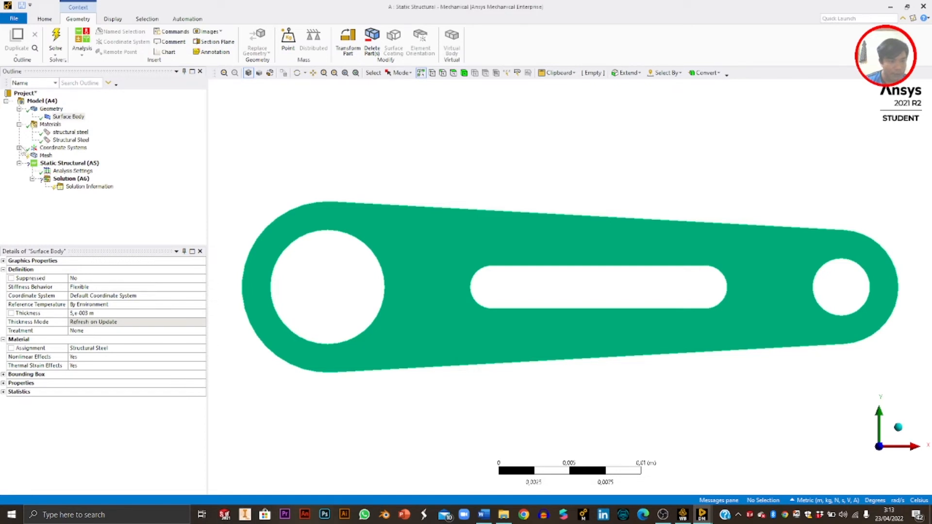
Insert a mesh Method control and scope it to the link's surface body.
left_click(19, 148)
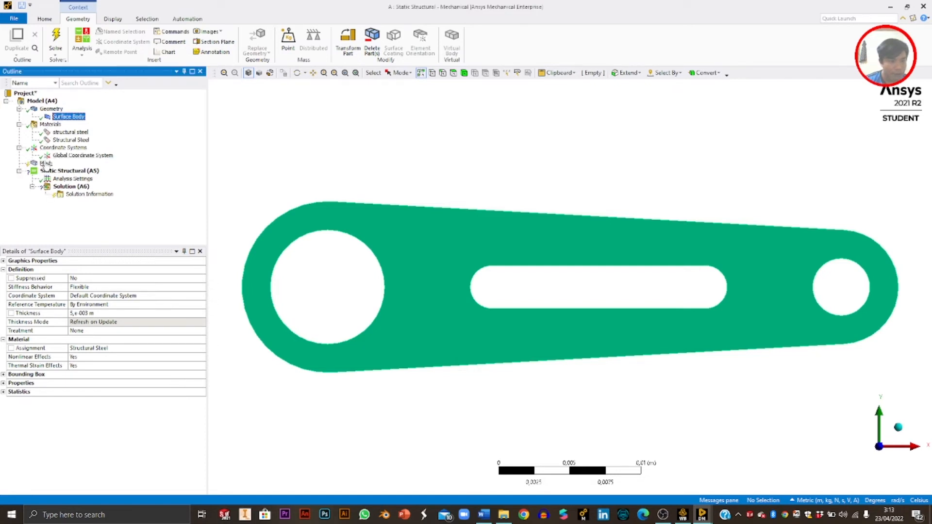
right_click(47, 164)
mouse_move(57, 169)
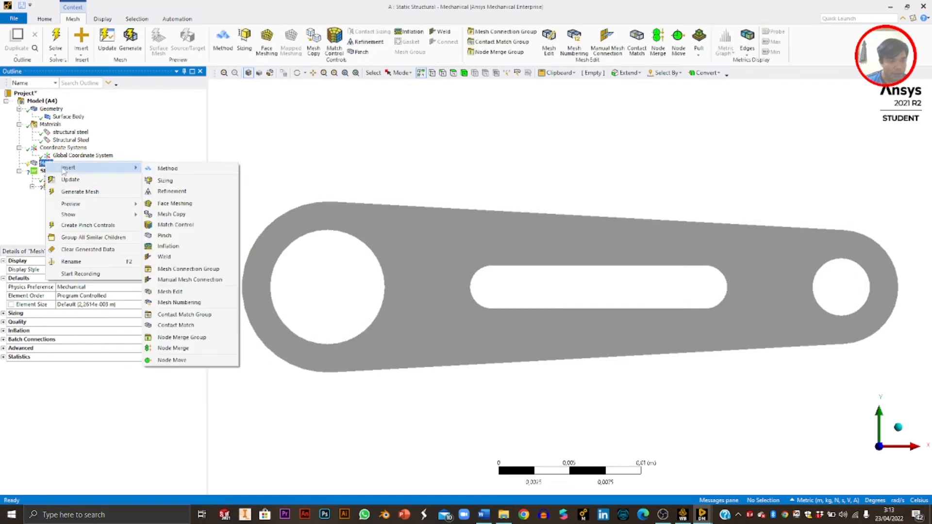
left_click(167, 168)
left_click(394, 235)
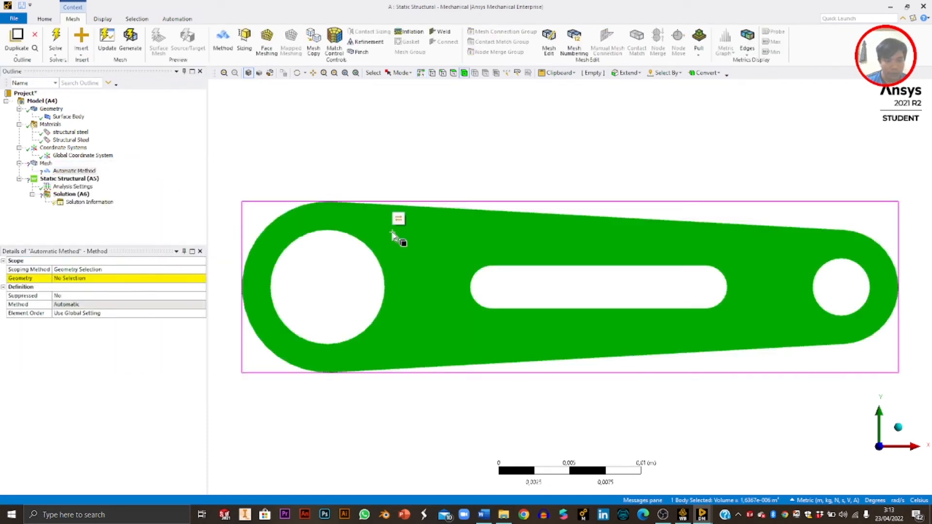
left_click(98, 279)
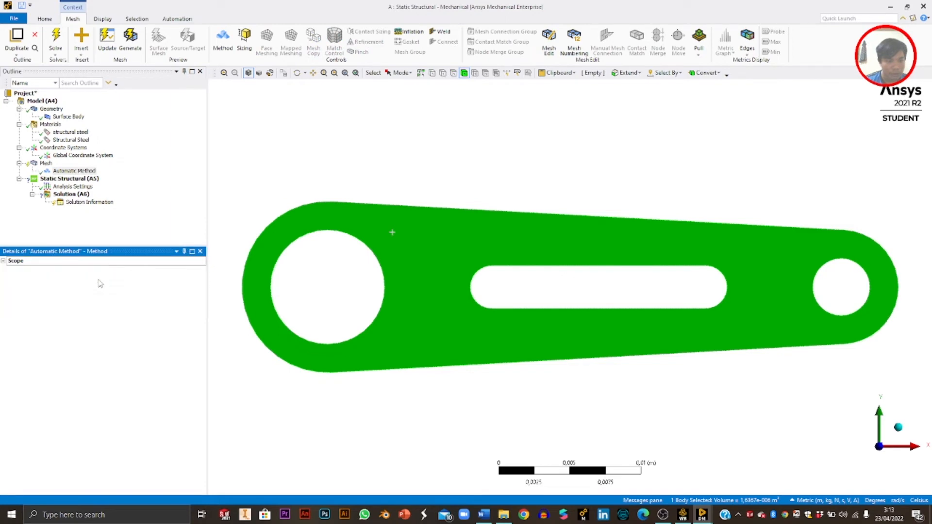
left_click(99, 281)
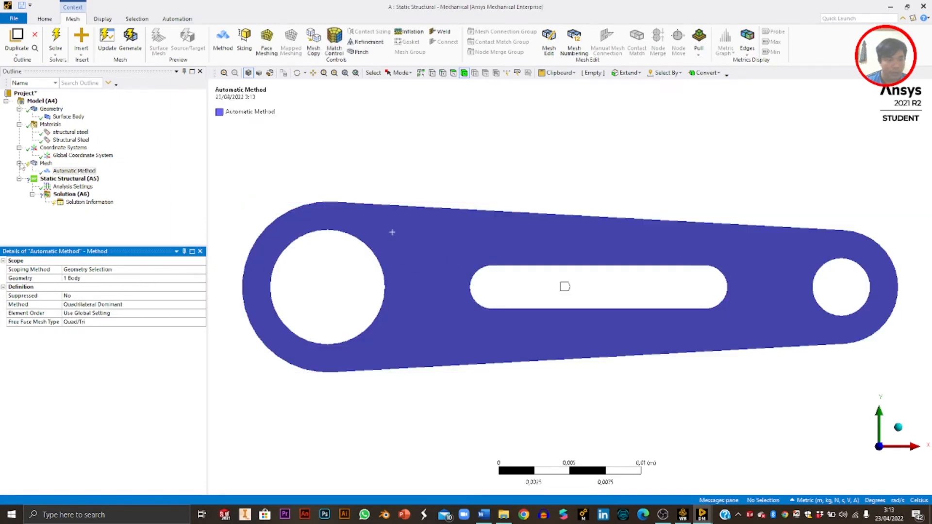
Add a mesh Sizing control on the surface body with an element size of 1,5e-003 m.
right_click(47, 163)
mouse_move(68, 169)
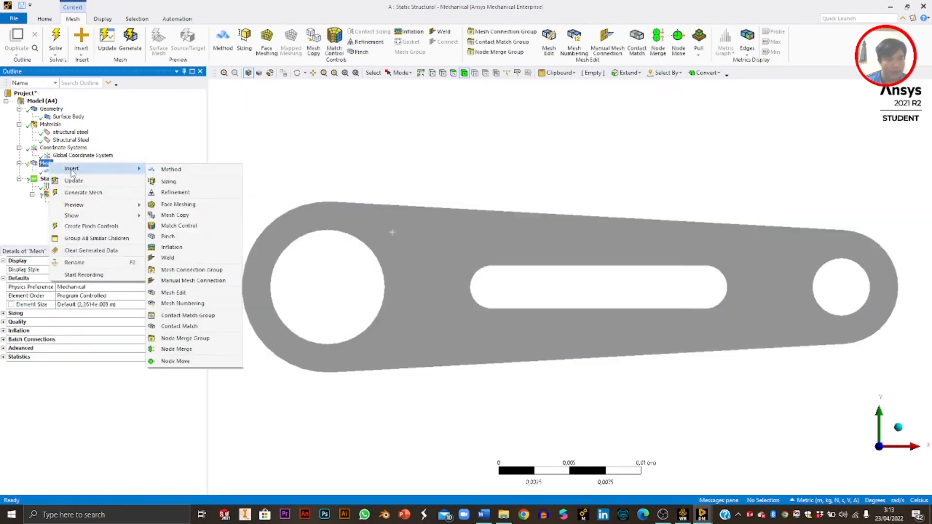
left_click(169, 182)
left_click(373, 256)
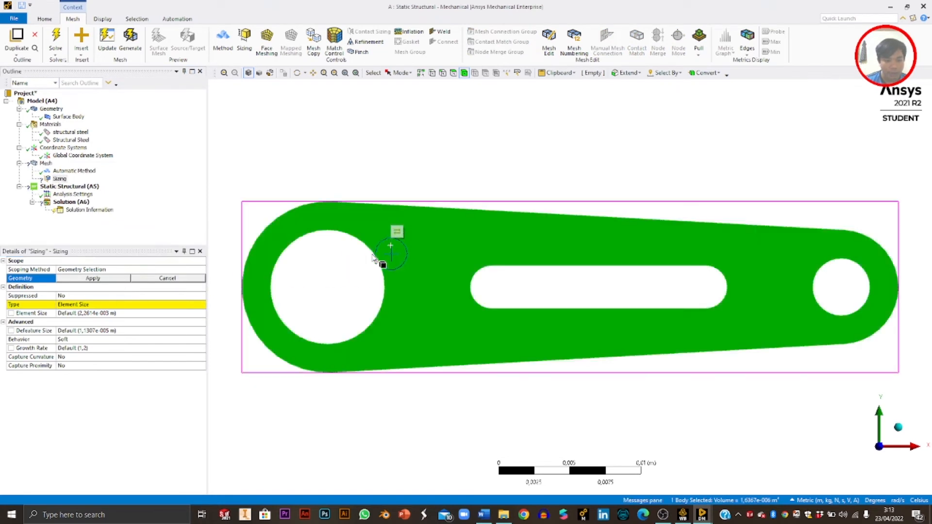
left_click(116, 278)
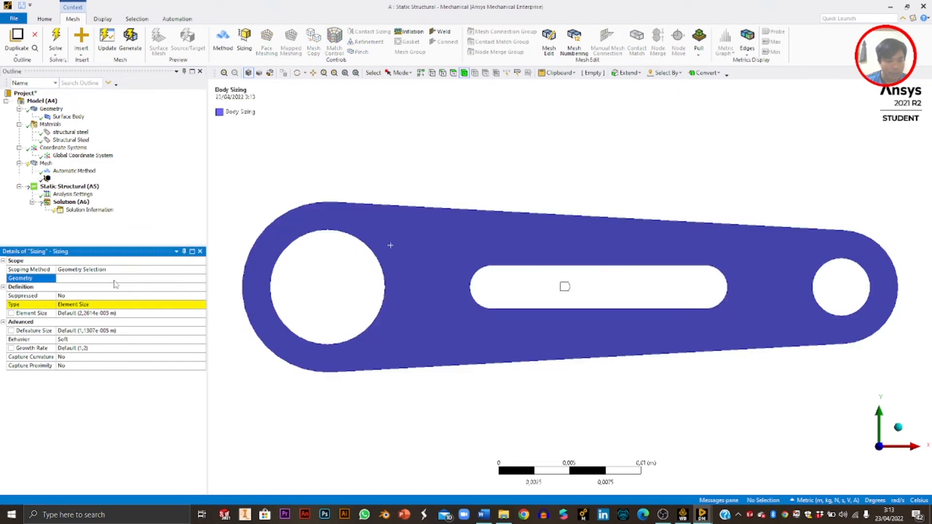
left_click(78, 314)
type("1")
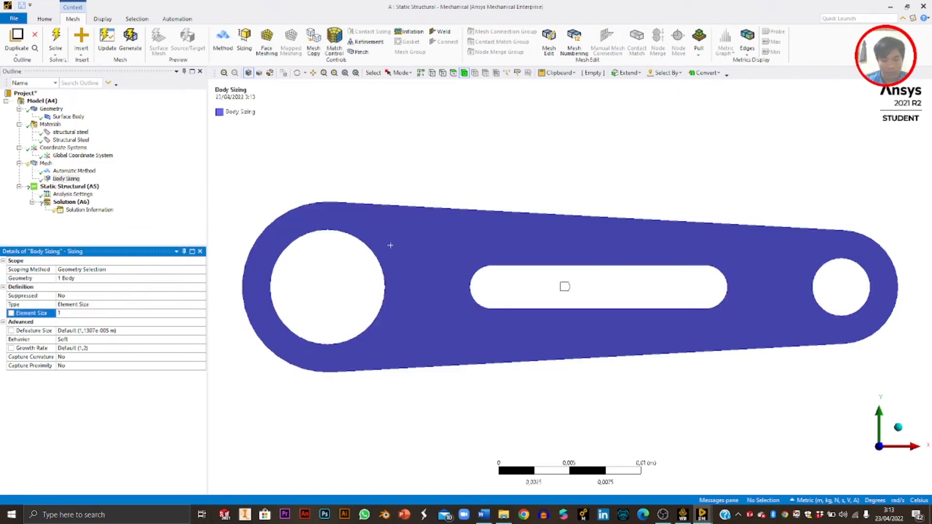
type(",5e-003 m")
key("Return")
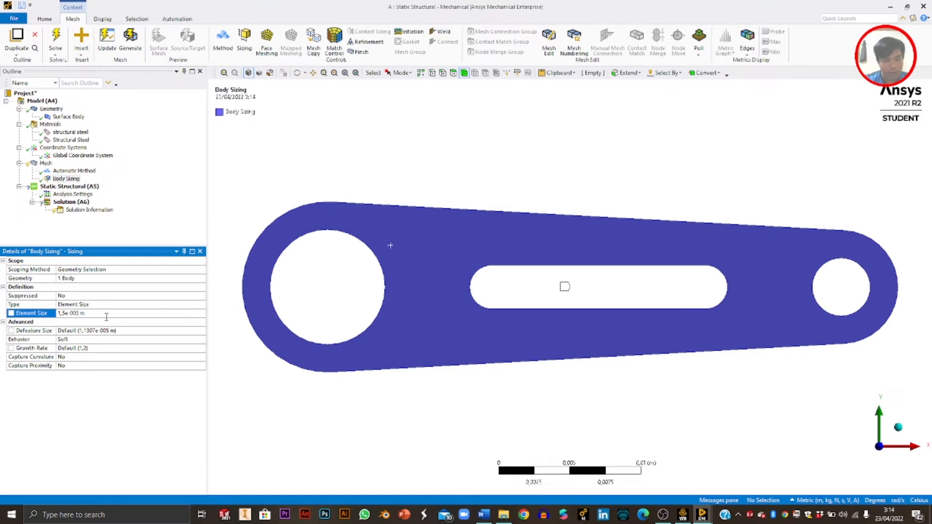
Add a Fixed Support to the static structural analysis and apply it to the edge of the large hole.
right_click(66, 190)
mouse_move(95, 195)
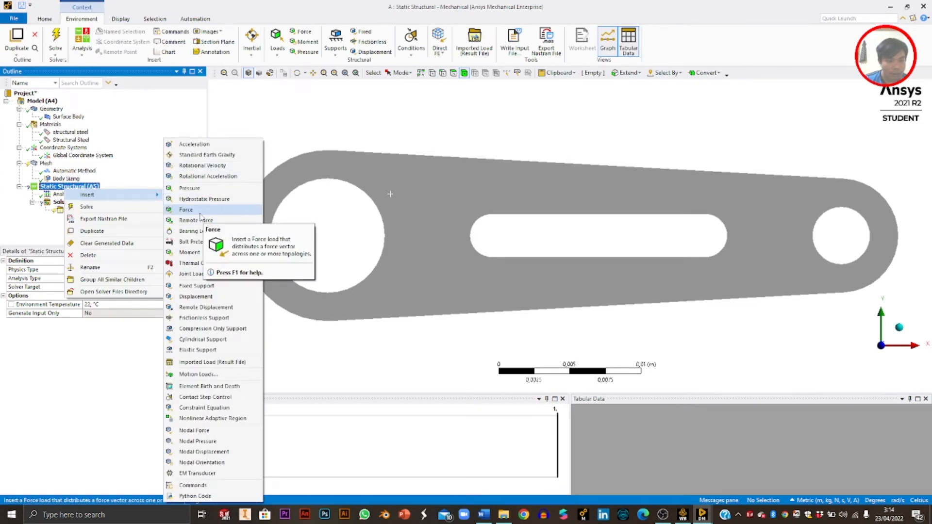
left_click(207, 287)
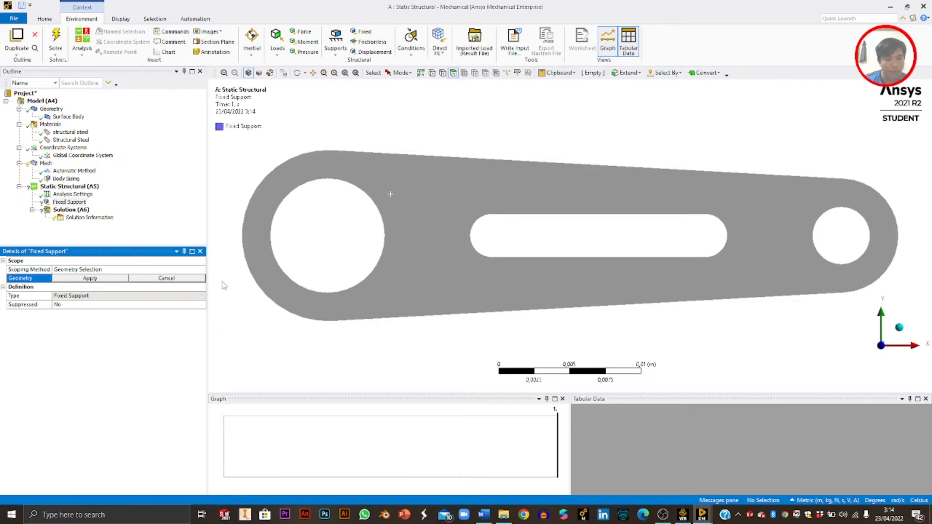
left_click(302, 184)
left_click(90, 278)
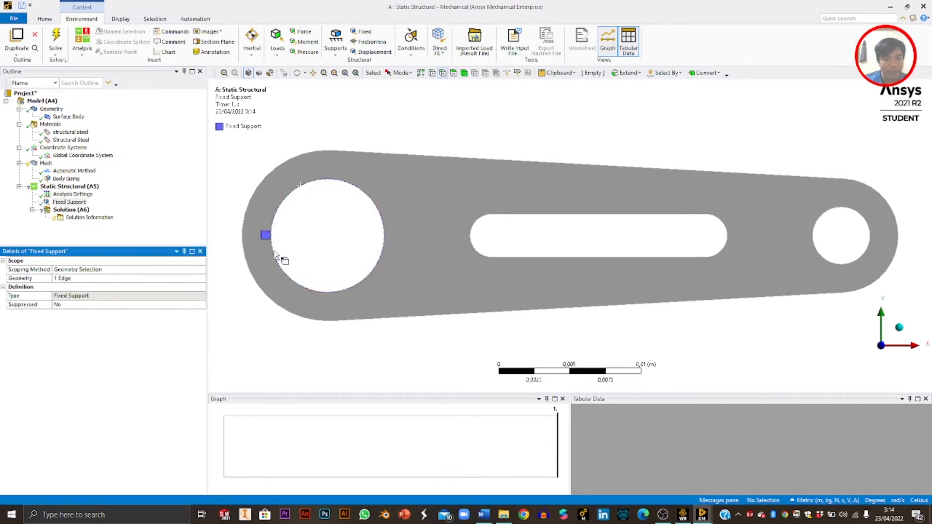
right_click(62, 188)
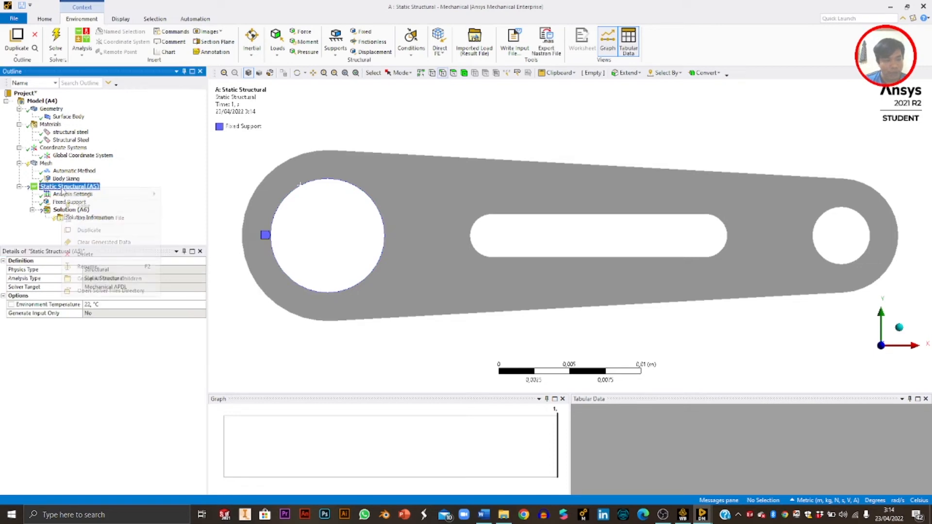
mouse_move(90, 195)
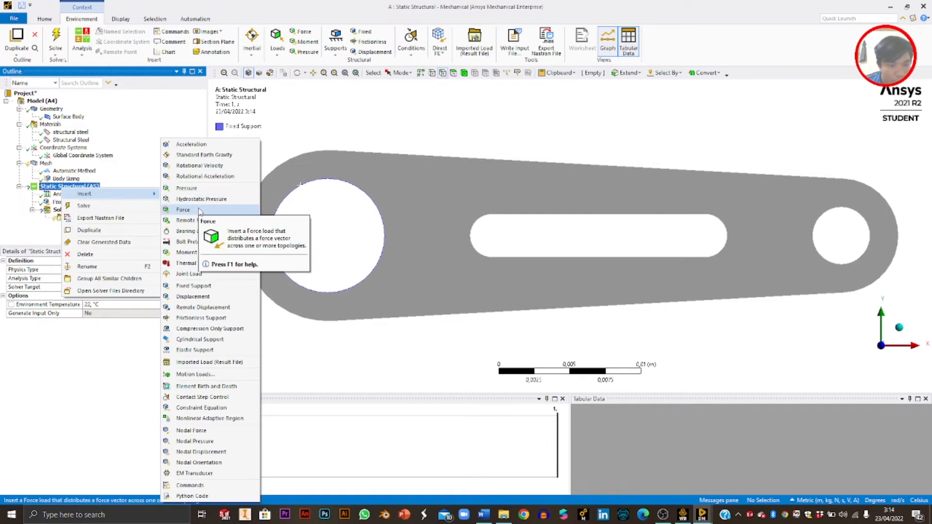
left_click(196, 191)
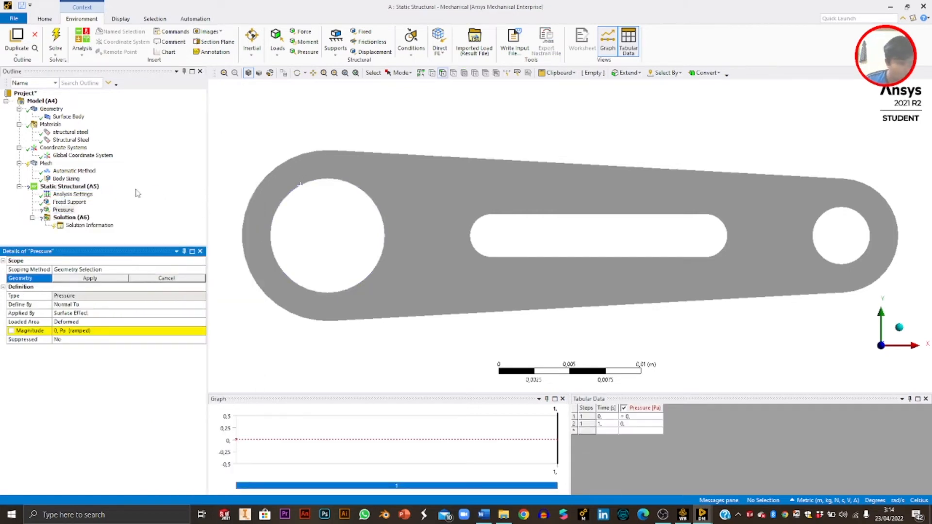
right_click(58, 211)
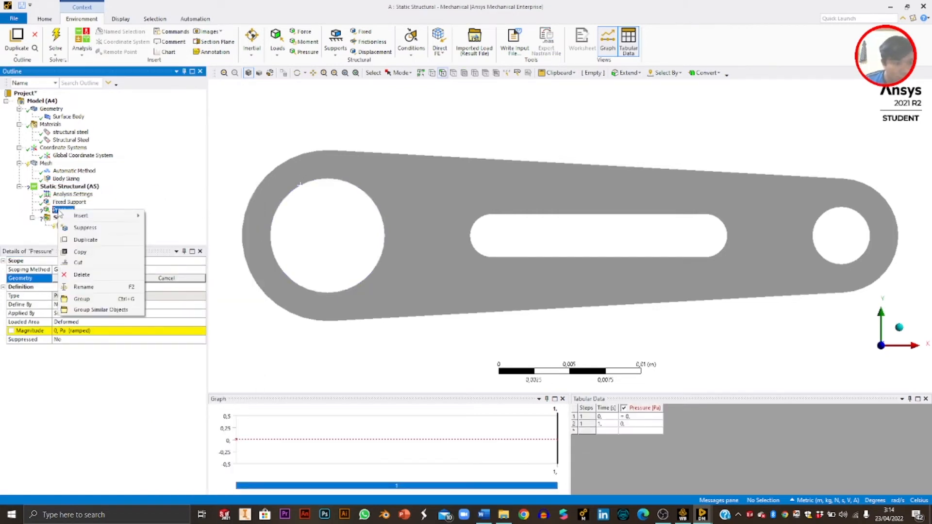
left_click(106, 275)
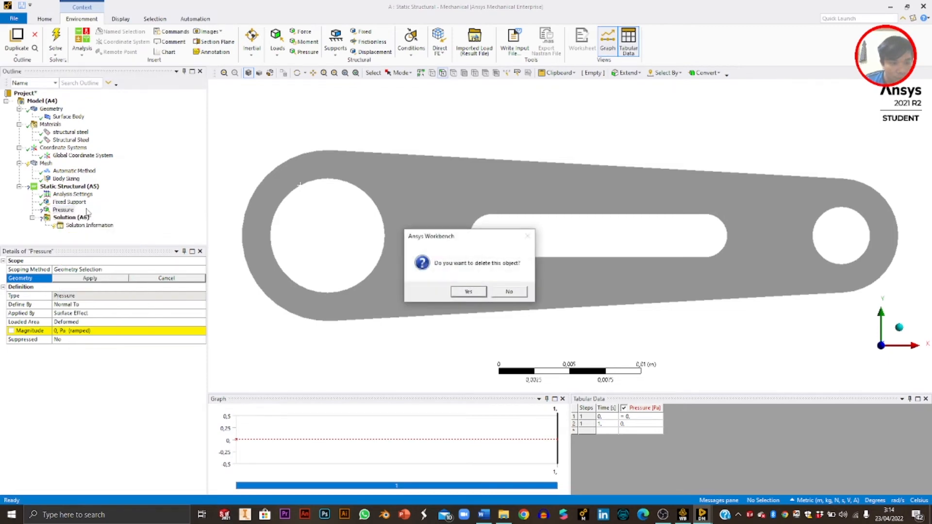
left_click(469, 291)
Insert a Force load with the outer arc of the link's small end selected, and define it by Components.
right_click(66, 188)
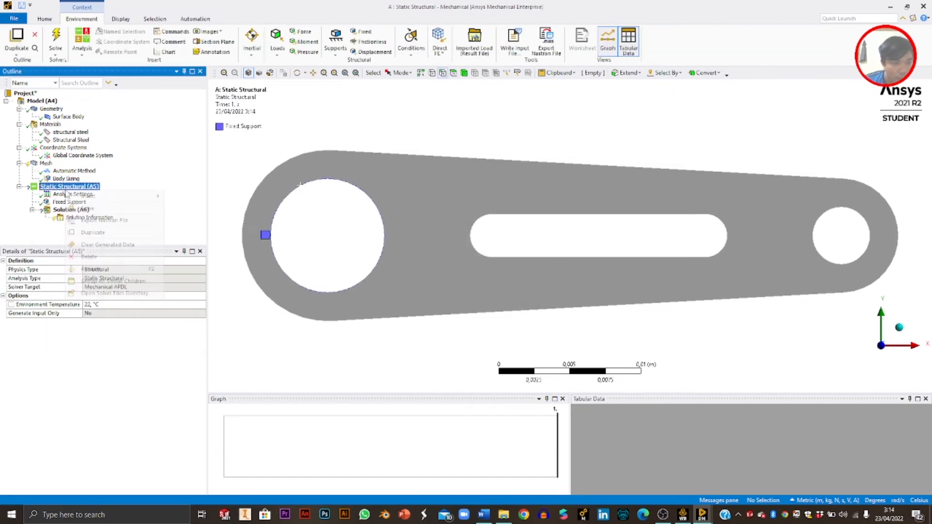
mouse_move(104, 196)
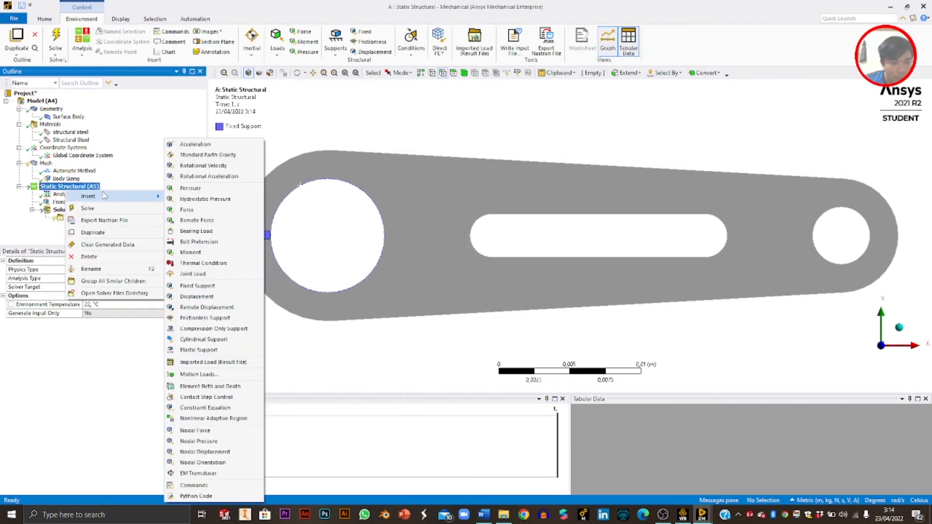
left_click(199, 210)
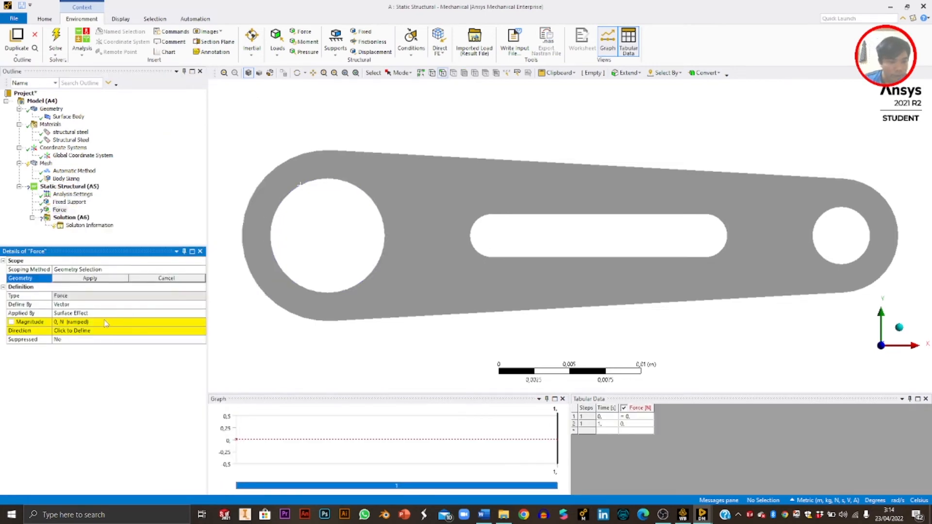
scroll(297, 190, "down", 3)
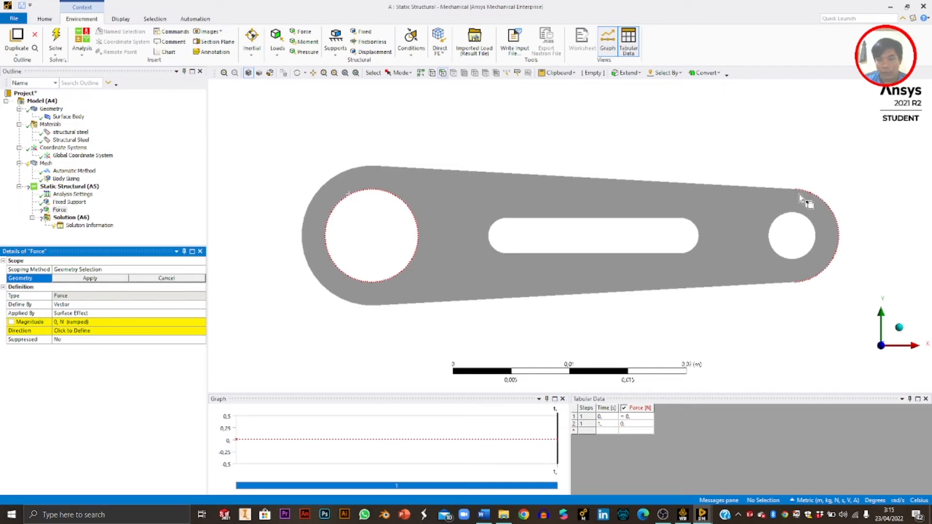
left_click(799, 193)
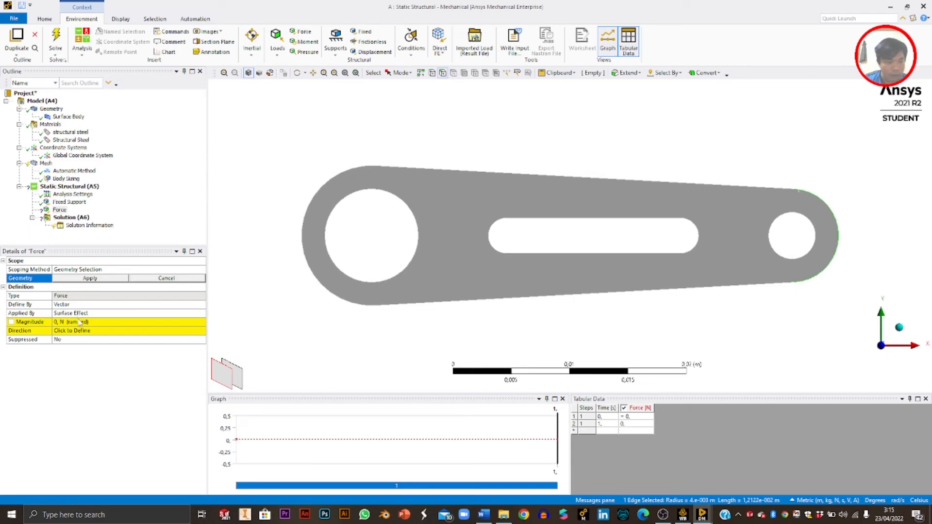
left_click(87, 305)
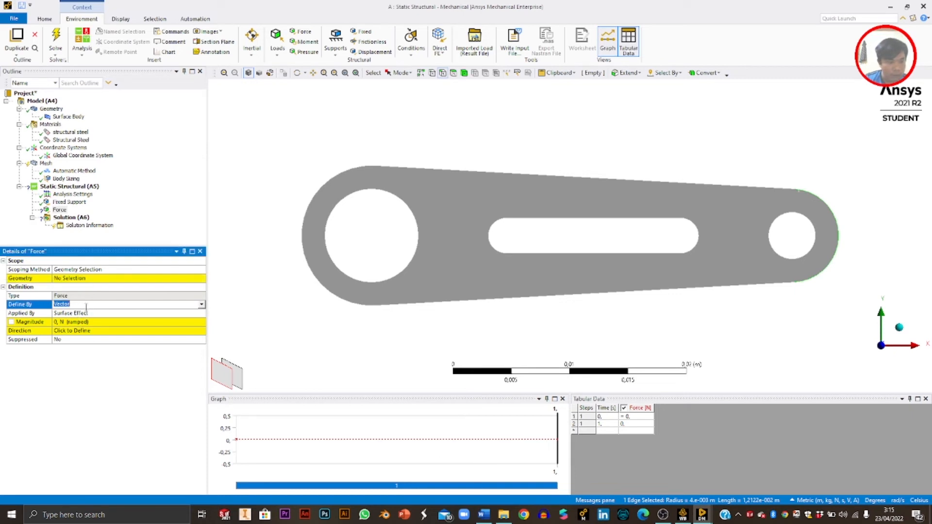
left_click(201, 304)
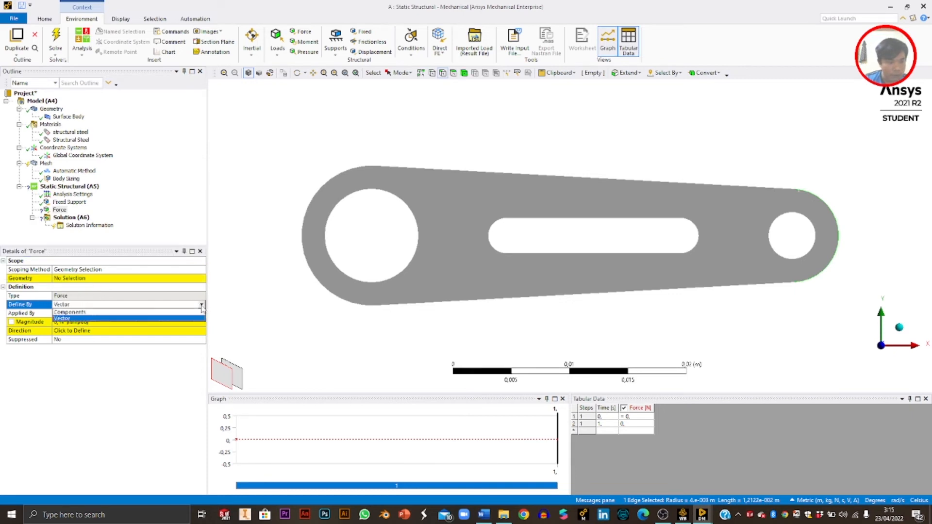
left_click(164, 312)
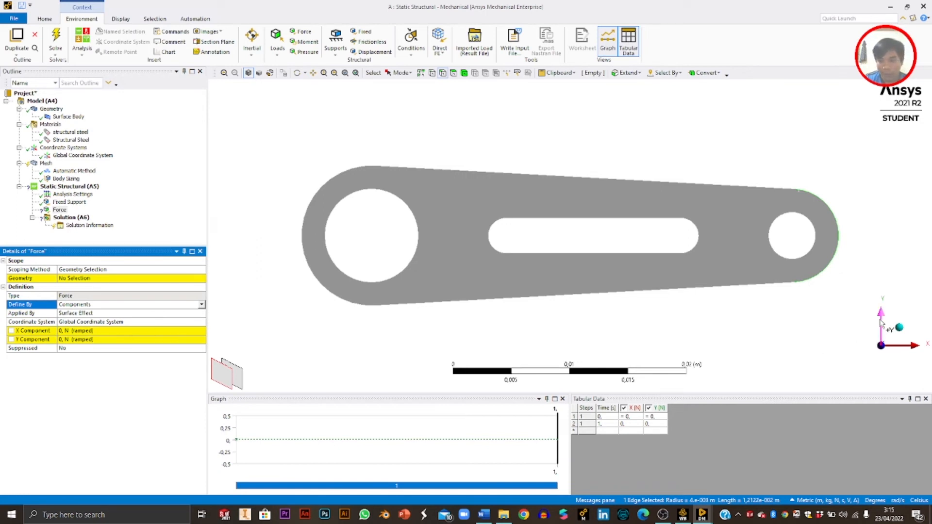
Set the force's X component to 3000 N and its Y component to 400 N.
left_click(111, 332)
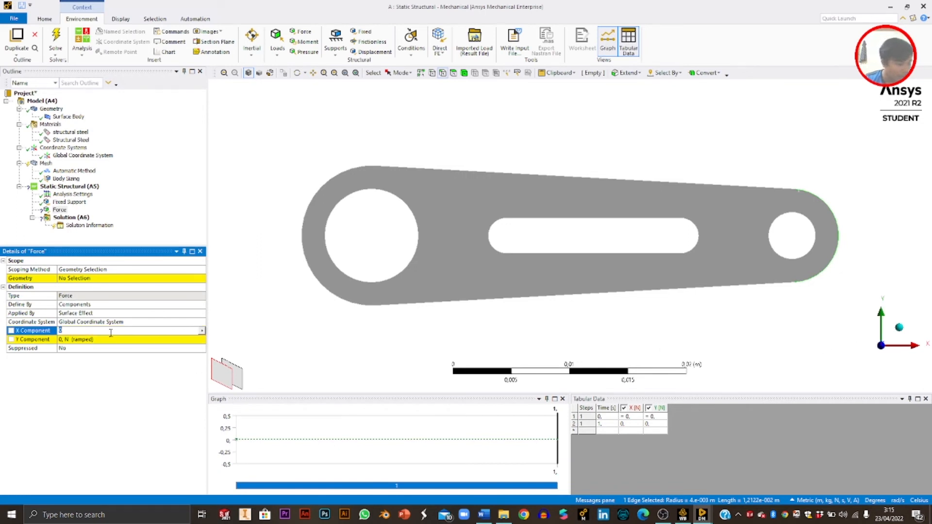
type("40")
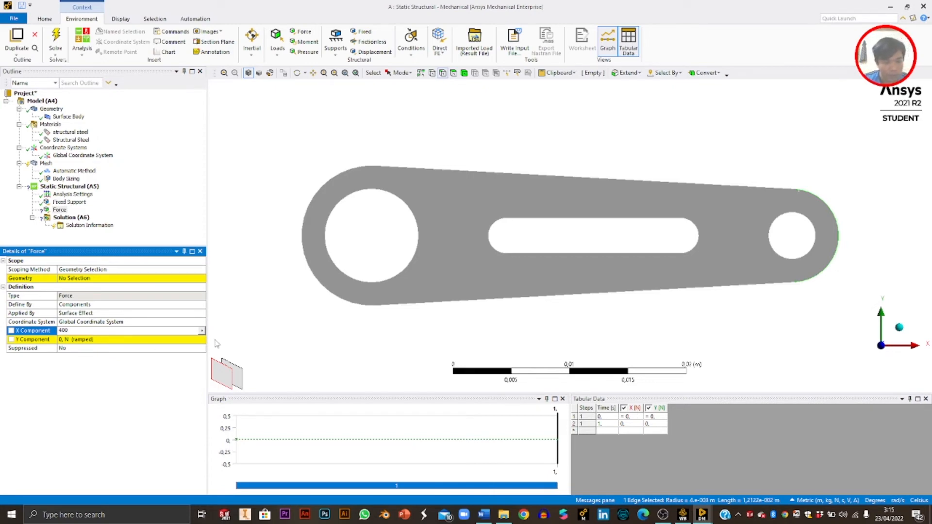
type("0")
left_click(157, 339)
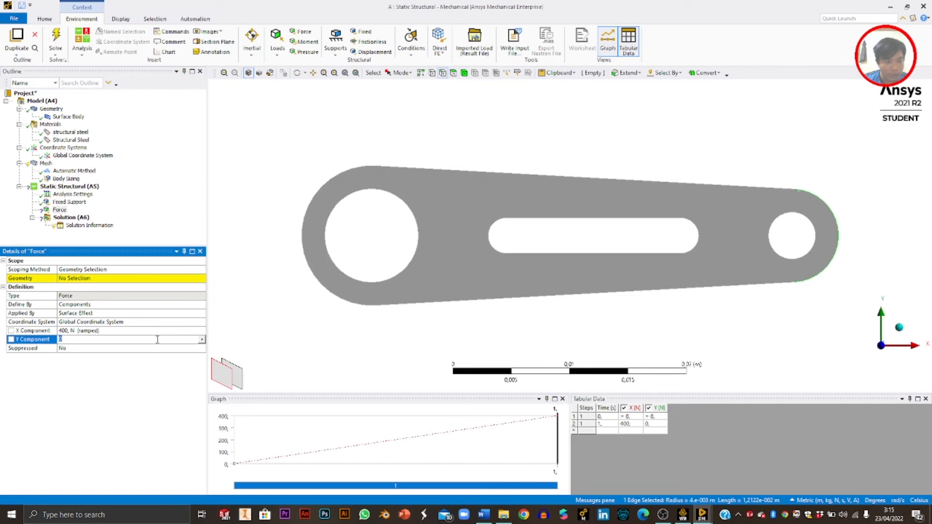
left_click(86, 331)
left_click(85, 340)
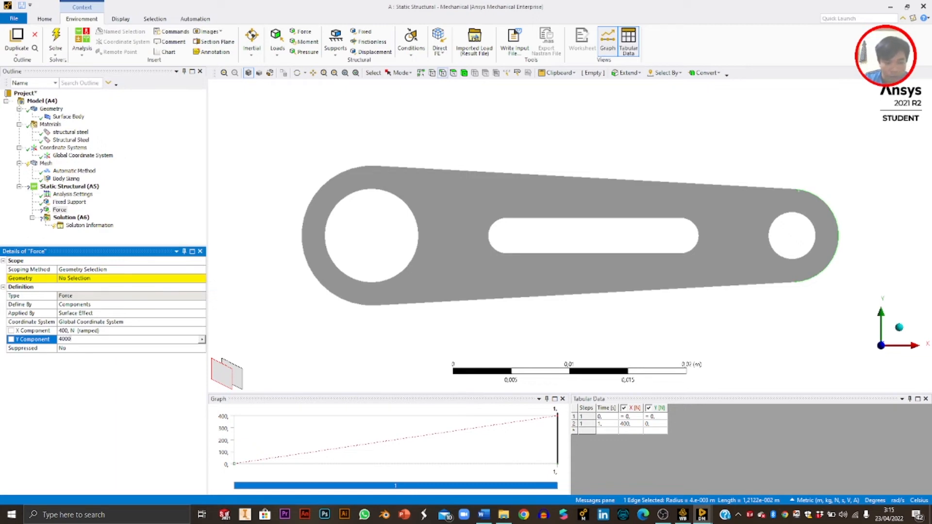
left_click(98, 331)
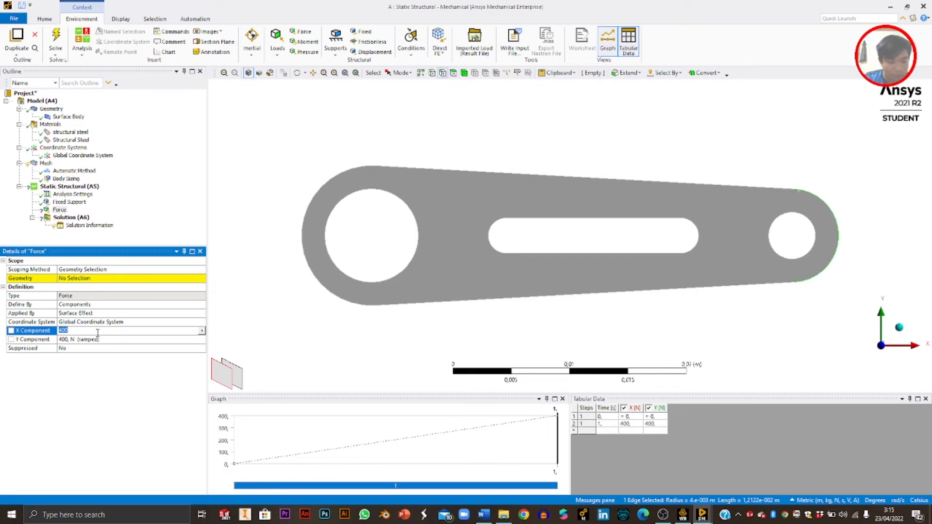
type("1000")
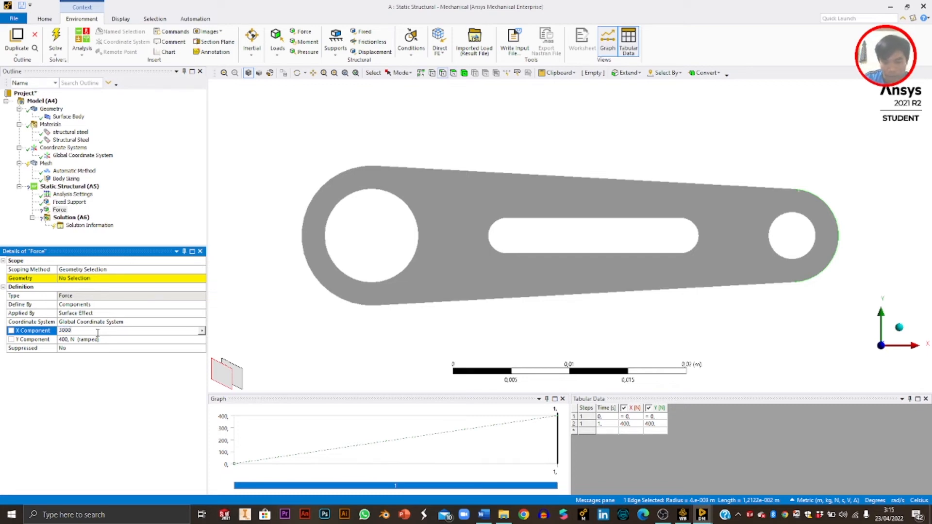
key("Return")
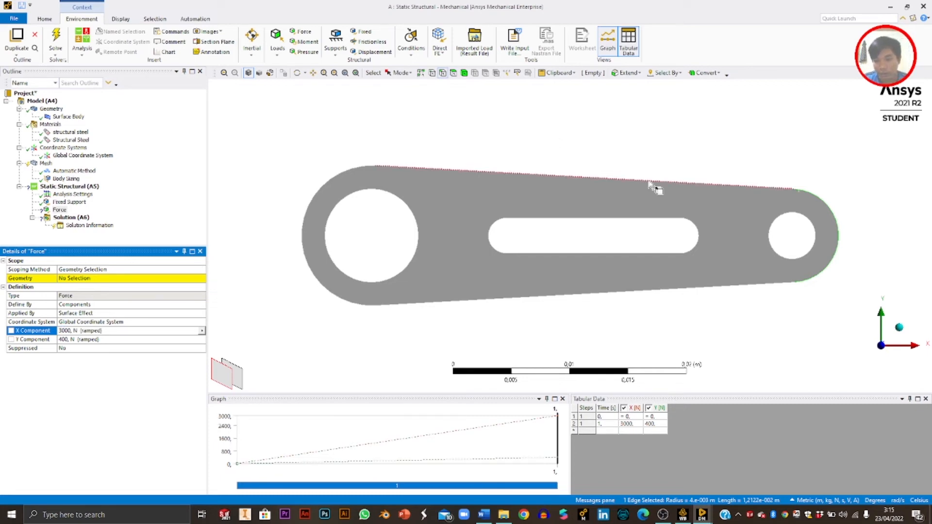
Apply the force to the outer arc edge of the link's small end.
middle_click_drag(685, 176, 737, 181)
left_click(820, 128)
middle_click_drag(806, 171, 791, 182)
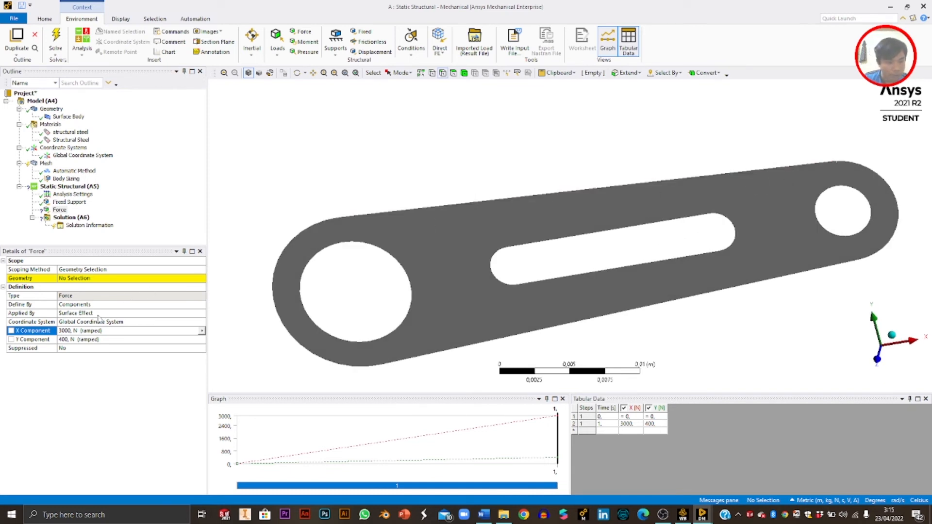
left_click(95, 280)
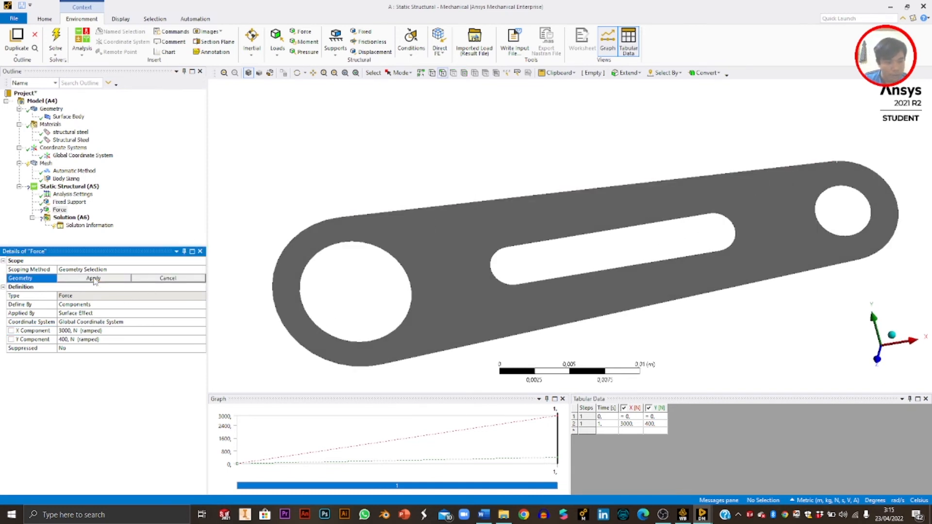
left_click(872, 170)
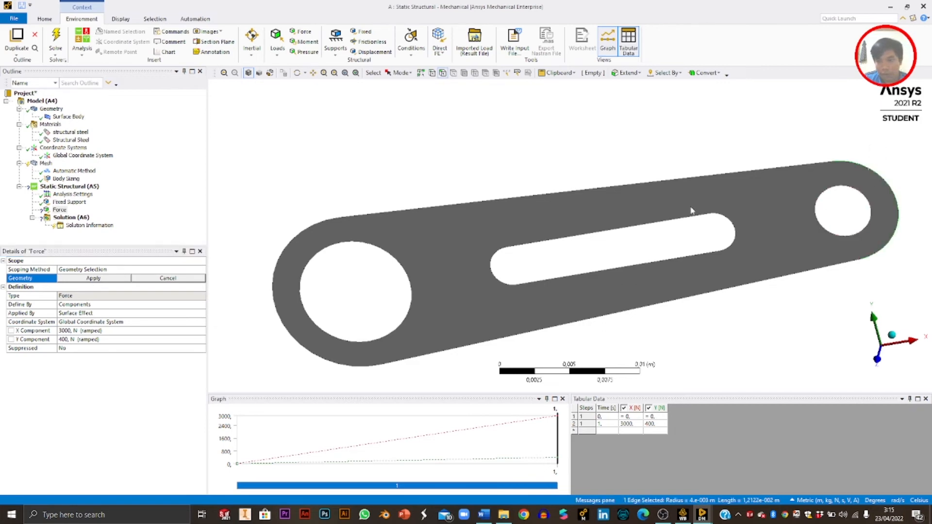
left_click(93, 278)
scroll(391, 199, "down", 2)
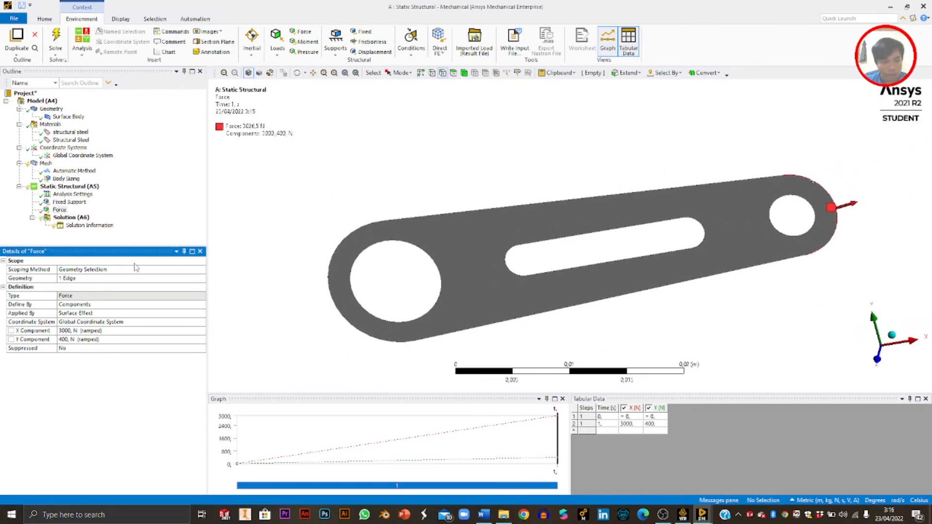
mouse_move(719, 216)
middle_mouse_down()
mouse_move(830, 174)
mouse_move(822, 264)
mouse_move(843, 198)
mouse_move(863, 190)
mouse_move(803, 269)
mouse_move(799, 228)
mouse_move(847, 242)
mouse_move(830, 246)
mouse_move(844, 214)
middle_mouse_up()
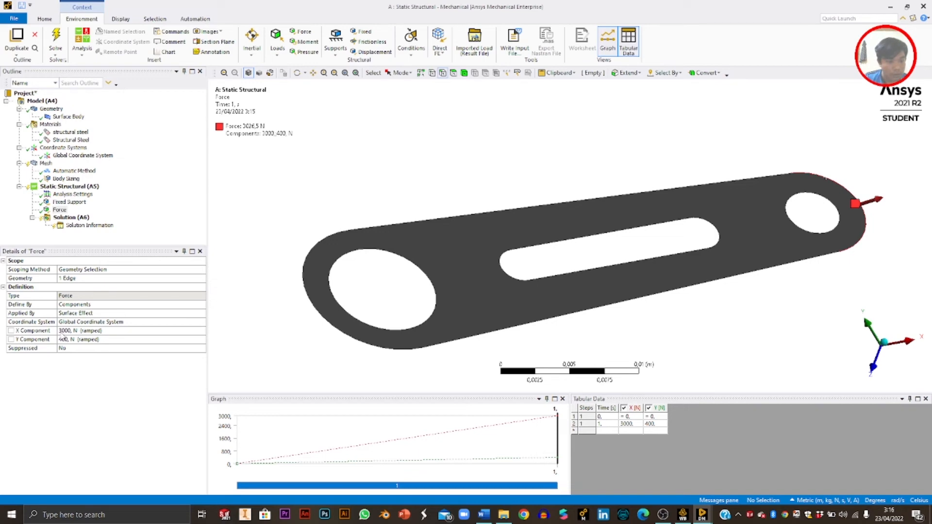
Add a Total Deformation result to the solution.
right_click(57, 217)
mouse_move(95, 224)
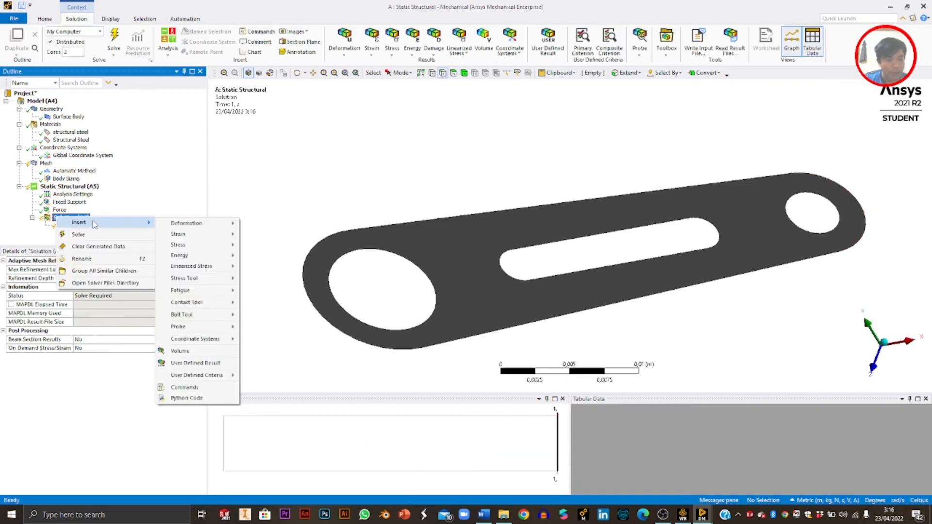
mouse_move(194, 223)
left_click(257, 225)
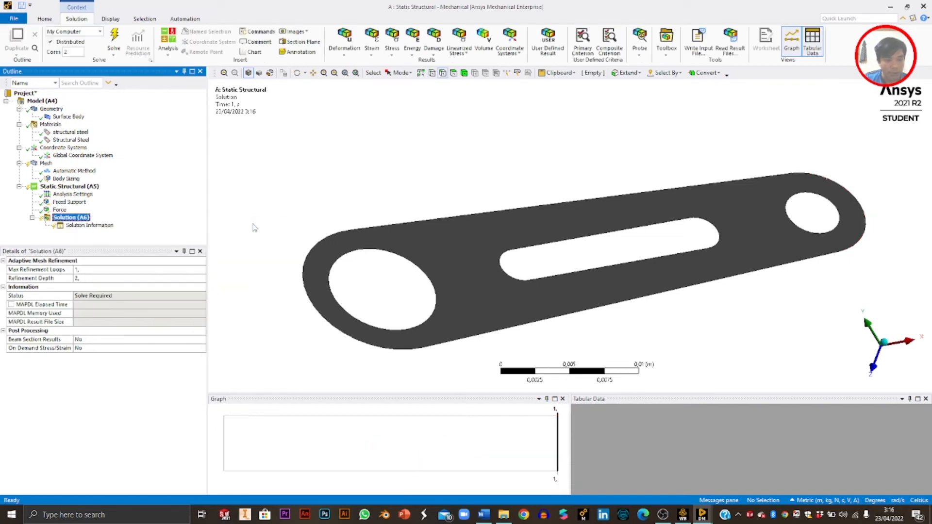
Add an Equivalent (von-Mises) stress result to the solution.
right_click(72, 219)
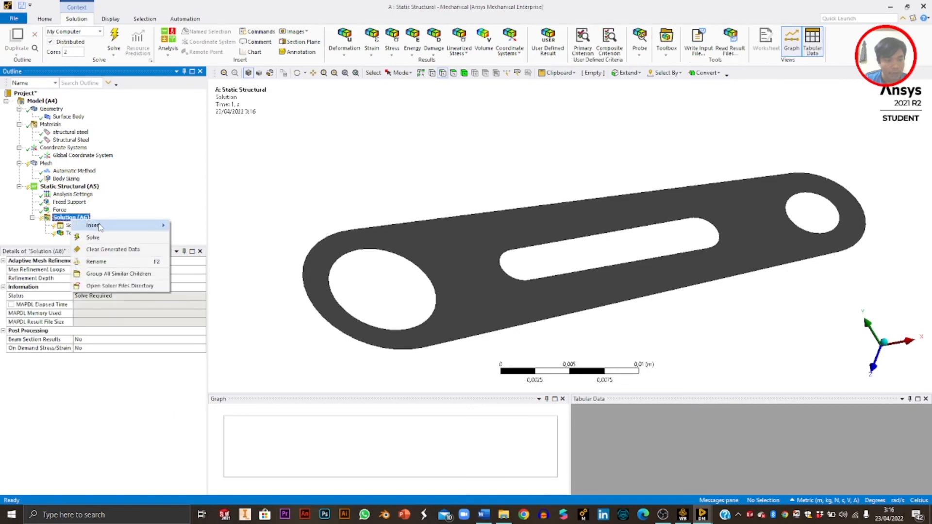
mouse_move(100, 225)
mouse_move(200, 249)
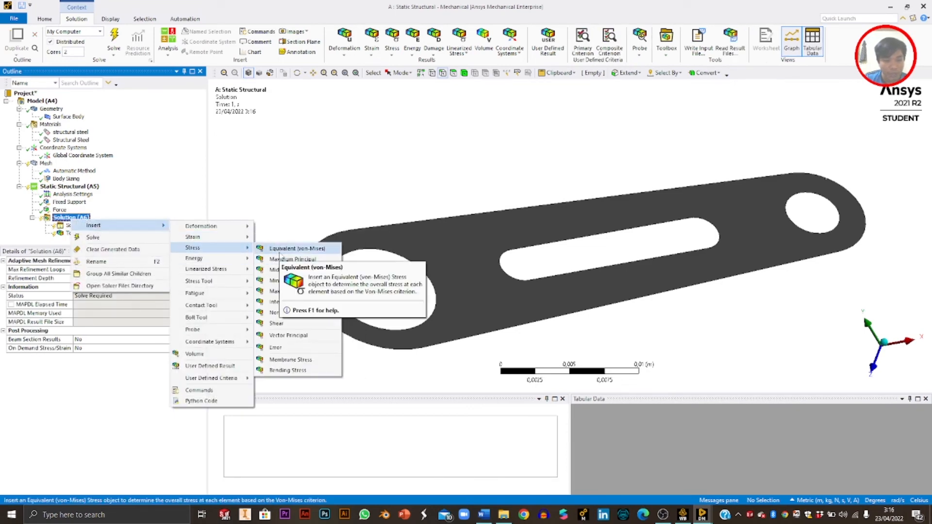
left_click(280, 251)
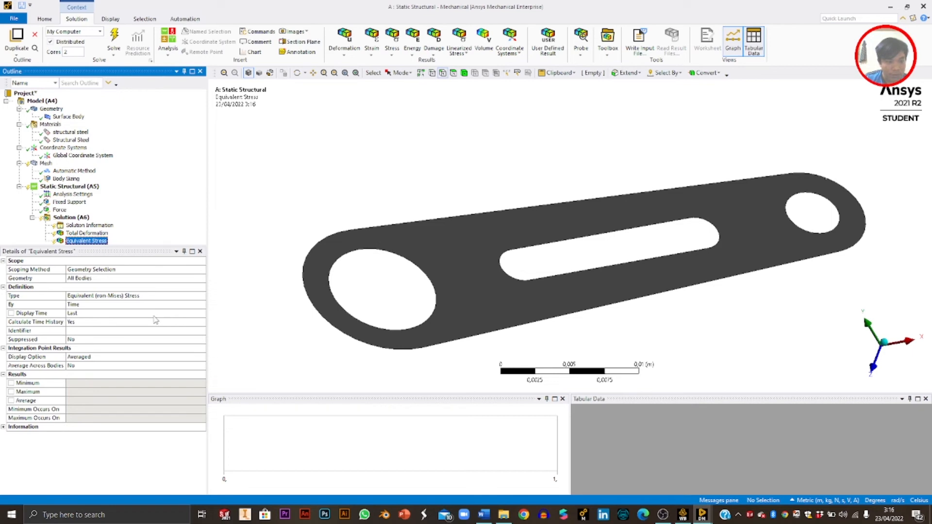
Solve the static structural analysis to evaluate the total deformation and equivalent stress results.
left_click(116, 41)
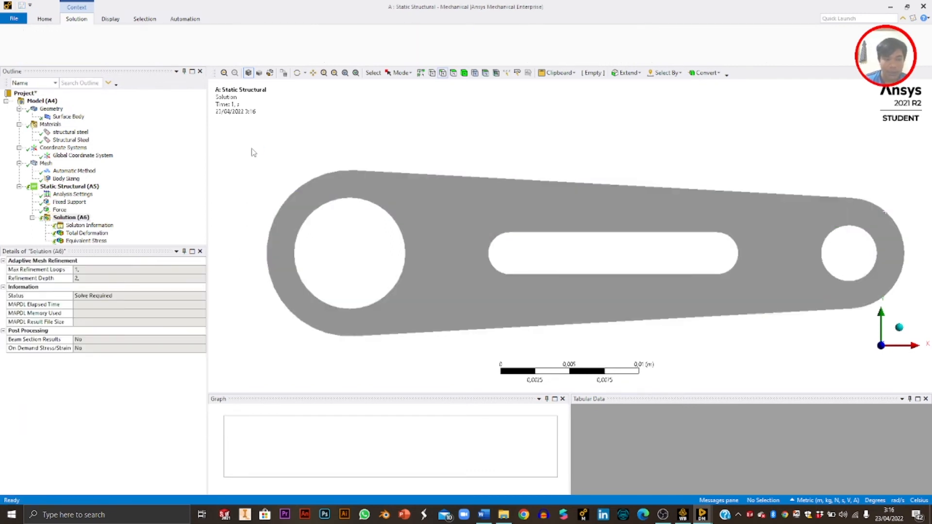
left_click(87, 234)
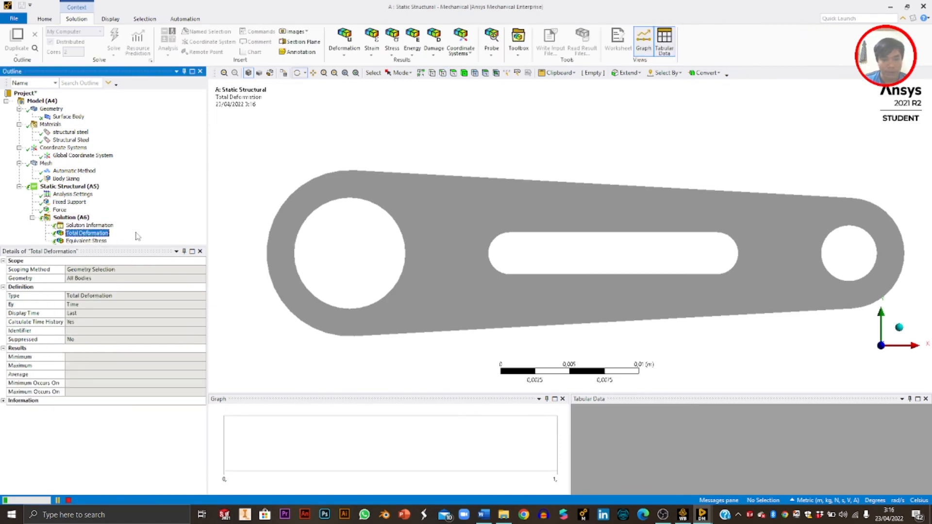
left_click(88, 241)
left_click(87, 233)
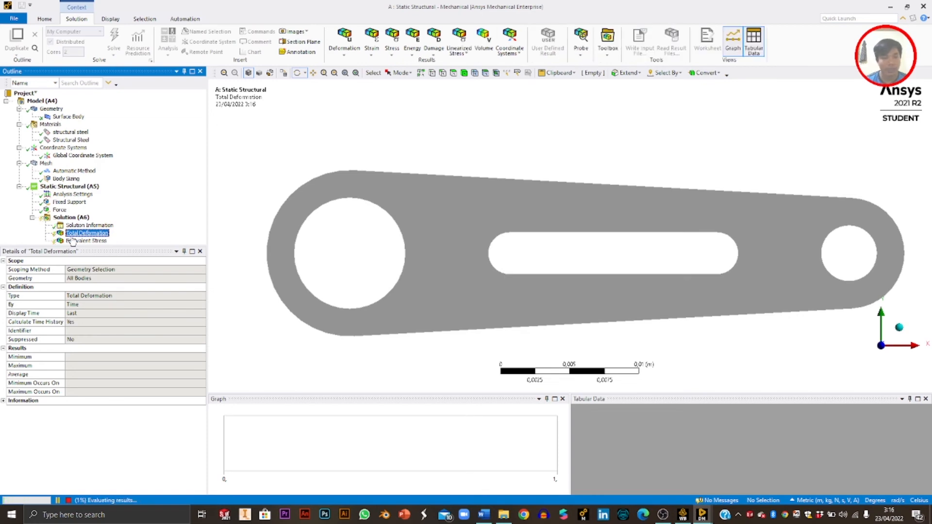
Display the Equivalent Stress contour and examine the stress distribution over the whole link.
left_click(72, 241)
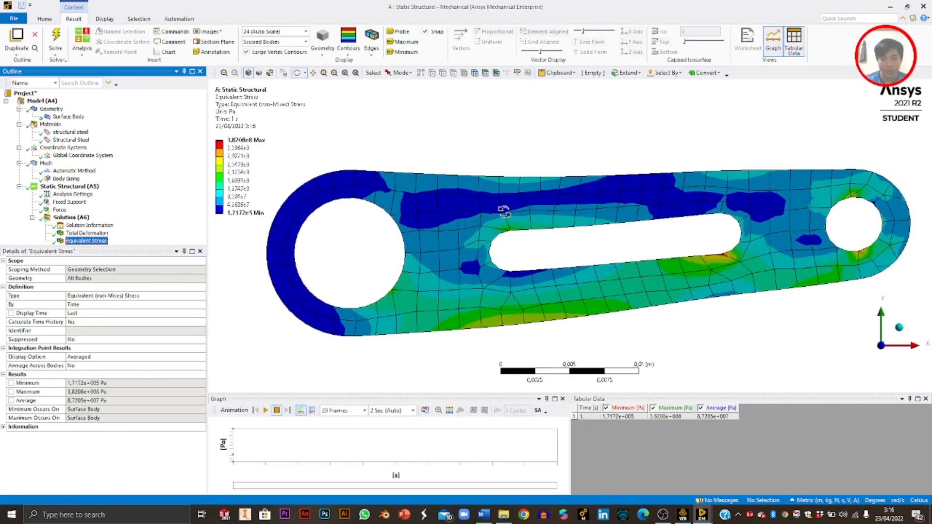
scroll(399, 161, "down", 3)
scroll(399, 162, "down", 3)
scroll(750, 195, "up", 6)
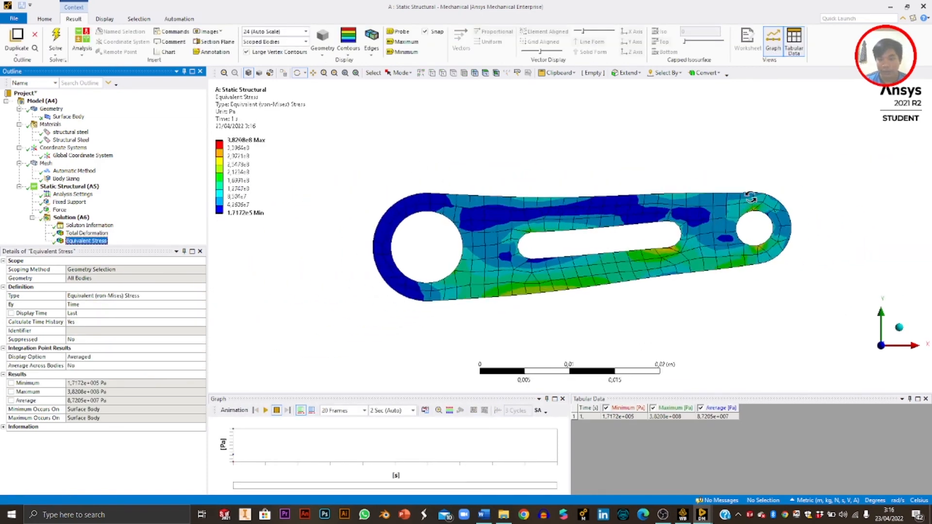
scroll(745, 196, "down", 2)
scroll(738, 193, "up", 1)
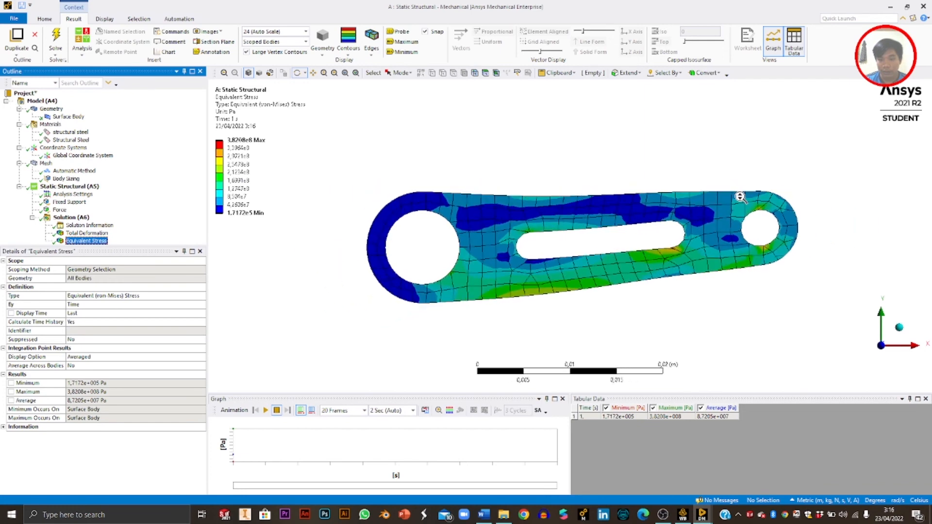
scroll(740, 196, "down", 2)
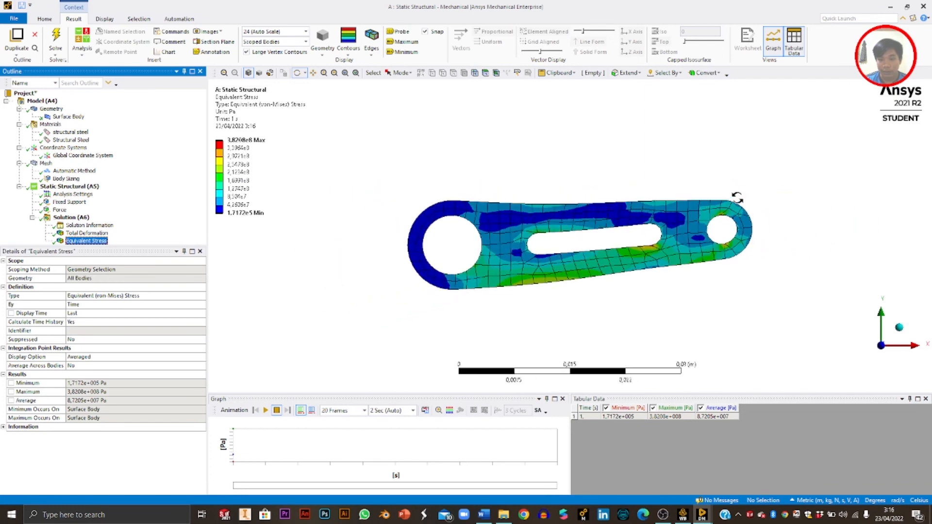
Display the Total Deformation contour and play its animation.
left_click(89, 233)
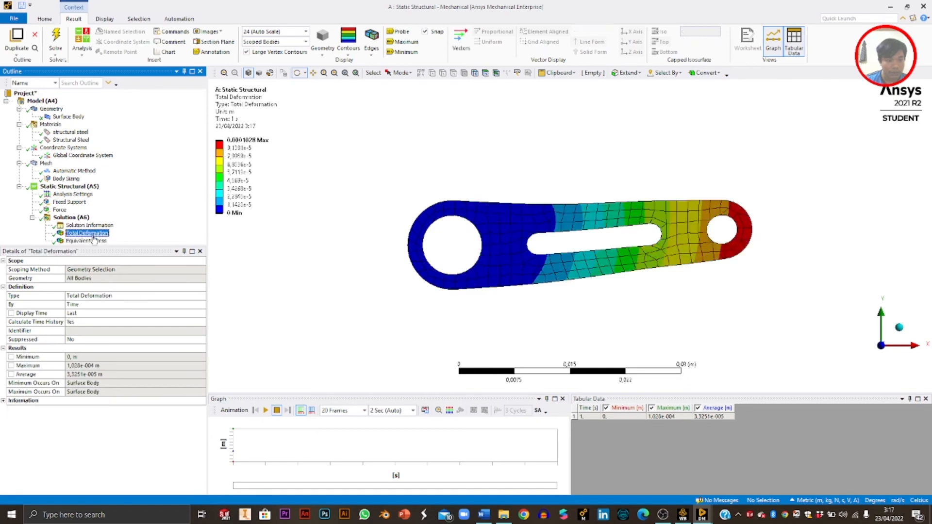
scroll(724, 224, "up", 1)
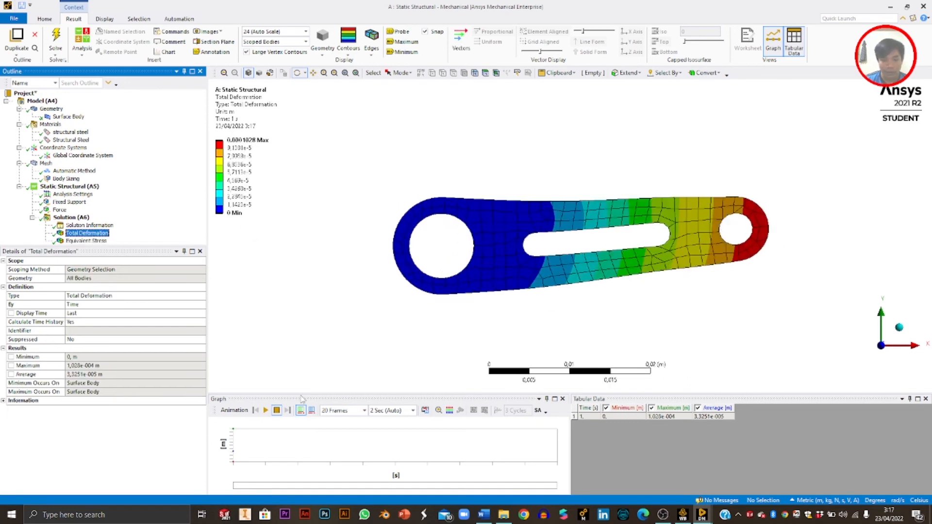
left_click(267, 411)
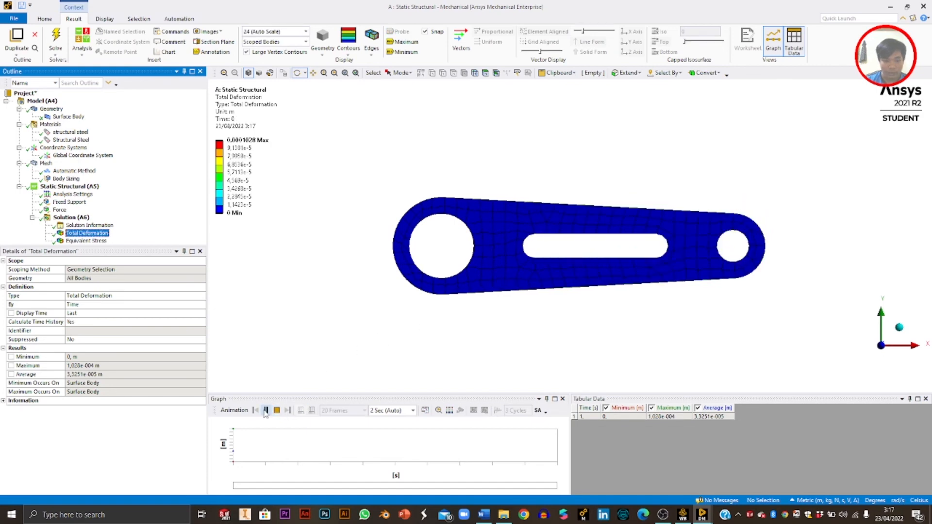
Animate the Equivalent Stress result and examine the stress around the slot and small hole from an angled 3D view.
key("Down")
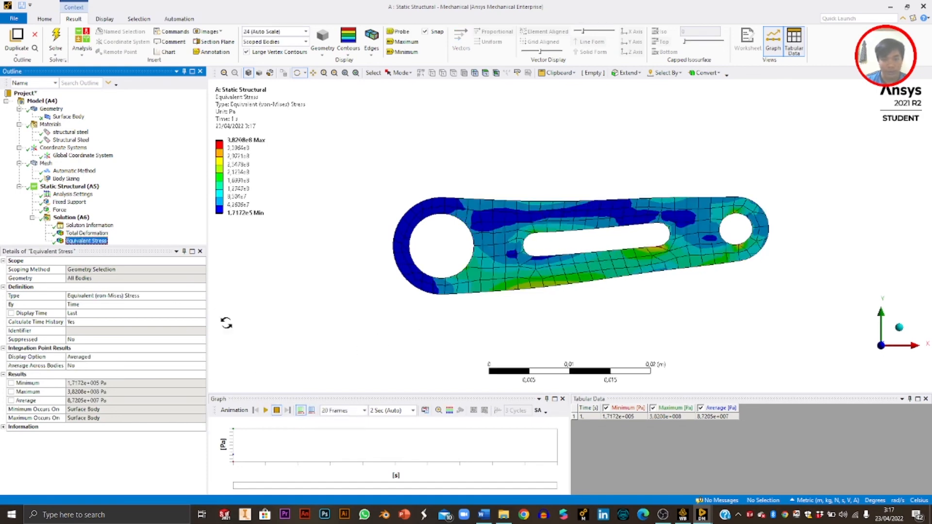
left_click(267, 410)
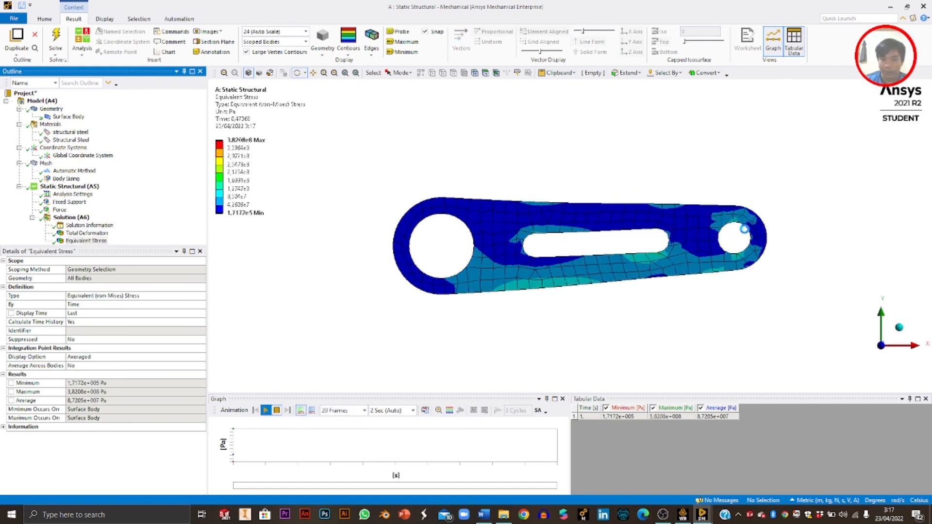
middle_click_drag(723, 220, 680, 249)
scroll(678, 278, "down", 1)
scroll(682, 268, "up", 5)
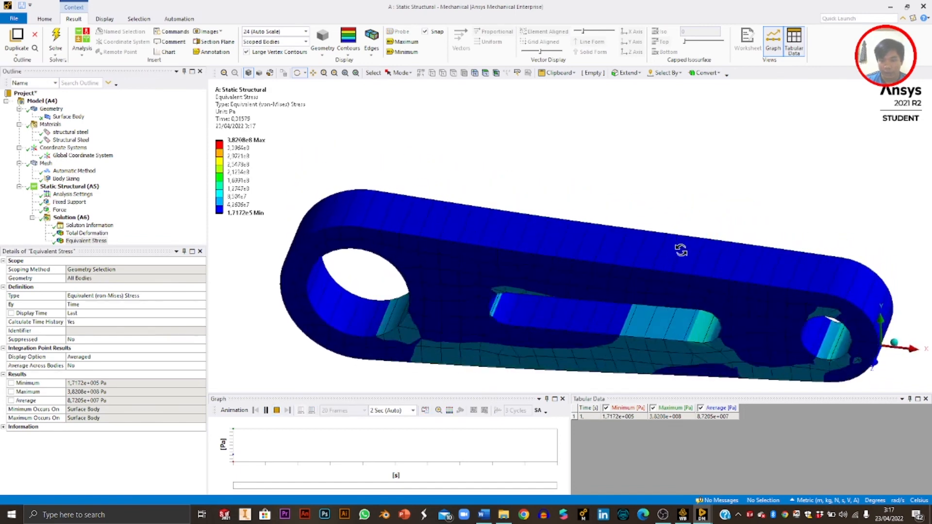
scroll(712, 323, "up", 3)
scroll(728, 338, "up", 2)
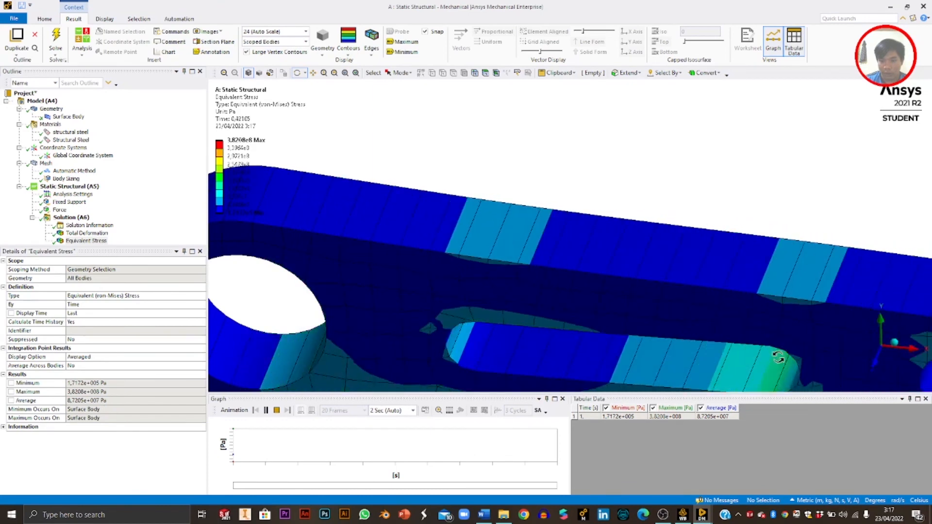
scroll(704, 316, "down", 3)
scroll(704, 316, "down", 1)
middle_click_drag(819, 352, 858, 347)
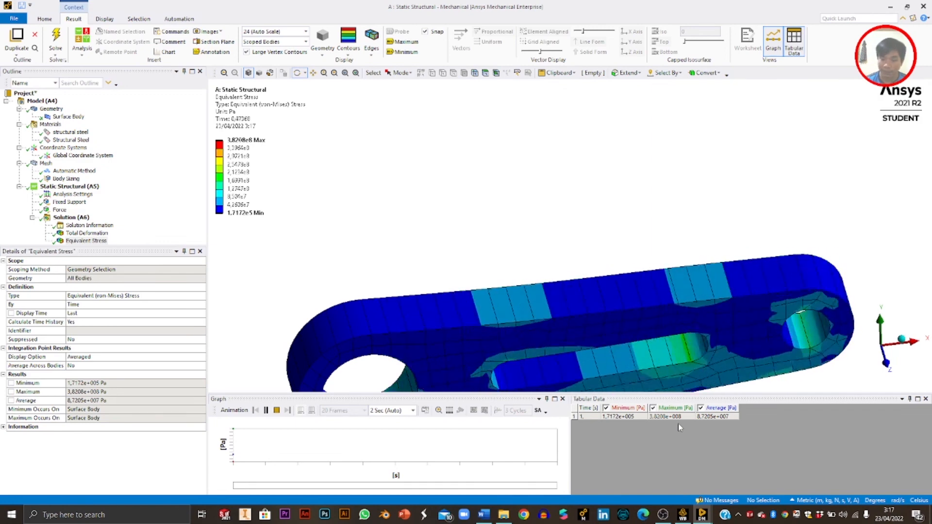
Display the Total Deformation result again and examine its contour on the link in the front XY view.
left_click(88, 233)
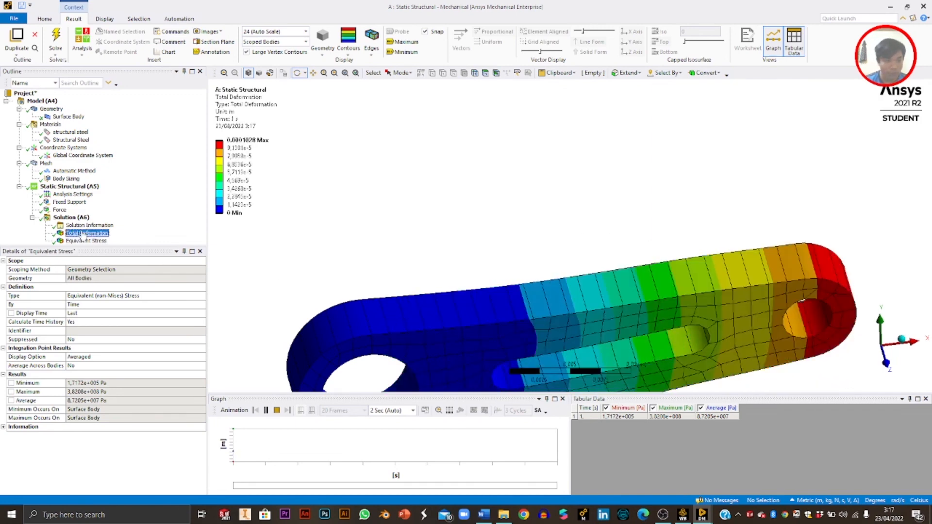
scroll(665, 238, "up", 3)
scroll(665, 239, "down", 4)
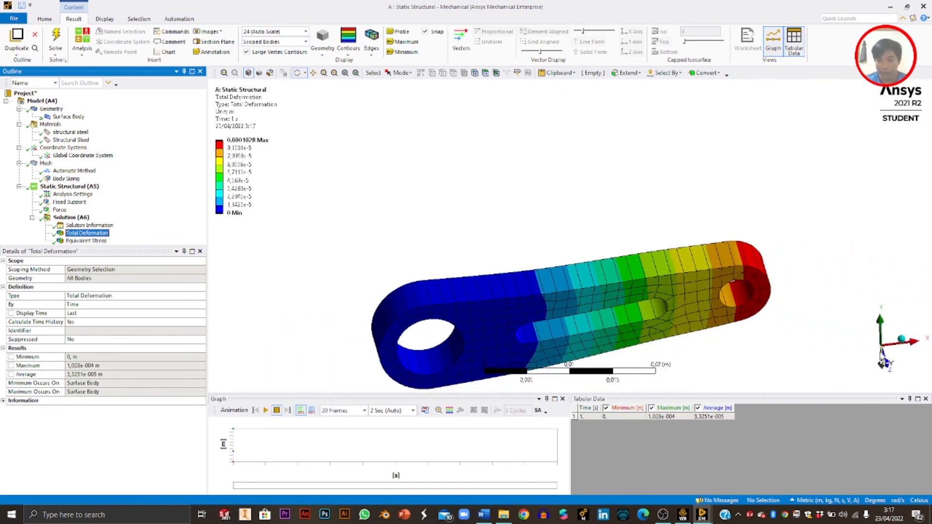
left_click(886, 365)
scroll(713, 269, "up", 4)
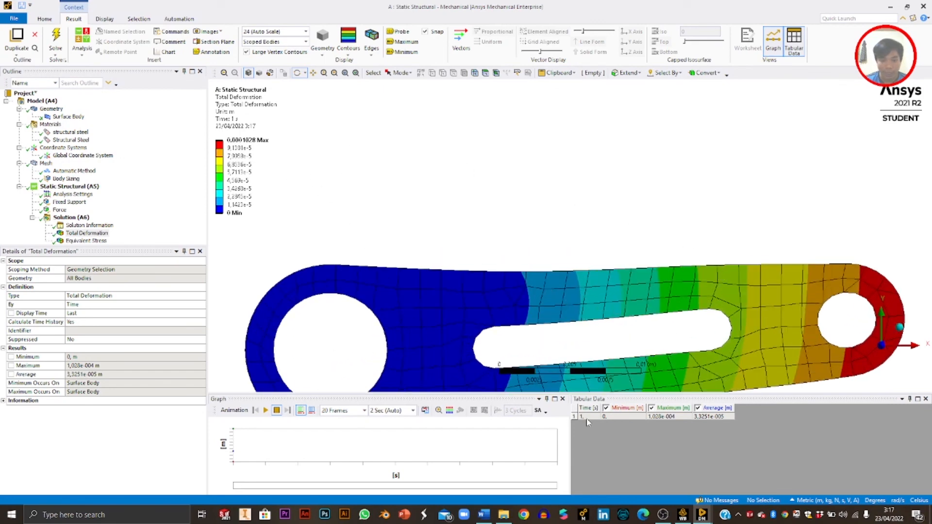
scroll(459, 187, "up", 2)
scroll(515, 215, "down", 4)
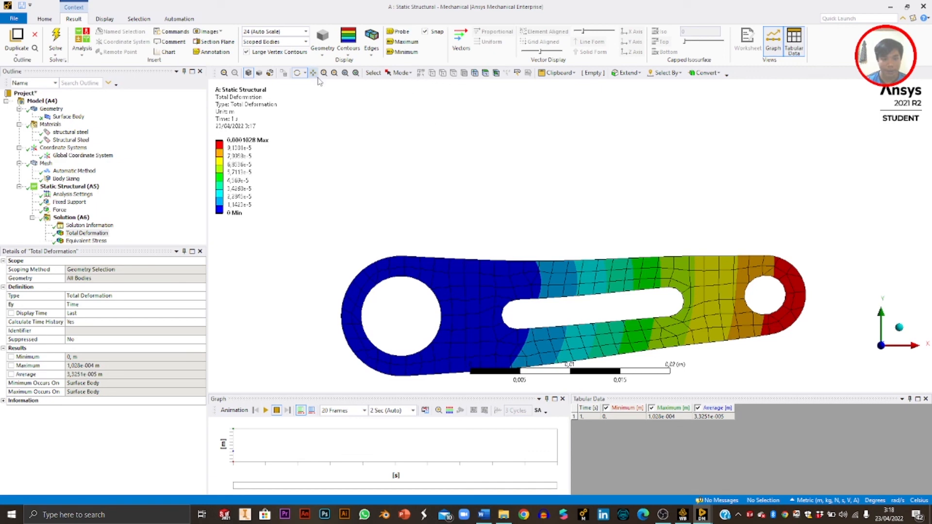
middle_click_drag(496, 197, 495, 162, "ctrl")
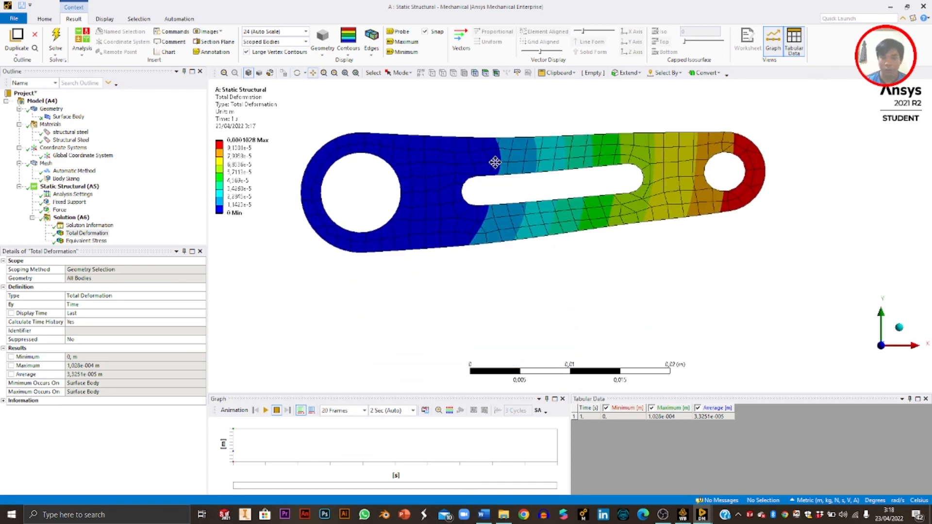
middle_click_drag(696, 232, 431, 282, "ctrl")
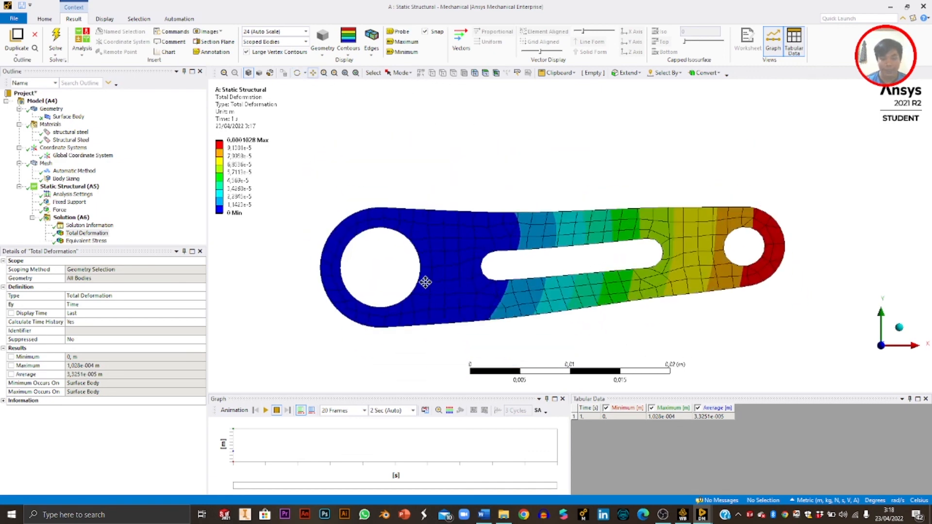